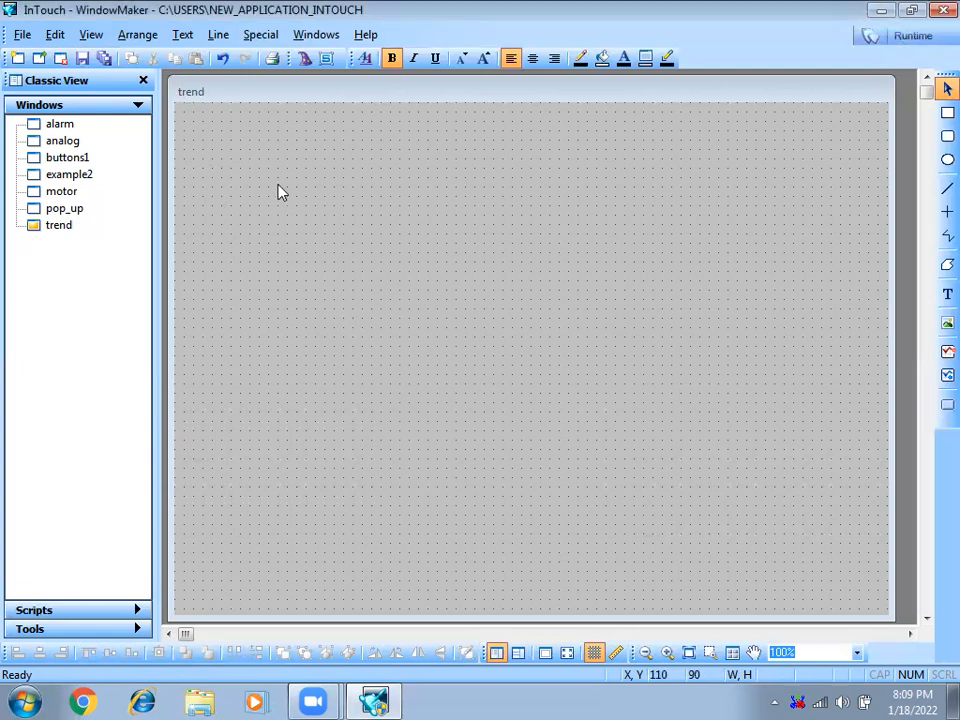
Place a Vertical Slider wizard near the upper-left corner of the trend canvas, at about X 30, Y 30.
{"action": "left_click", "coordinate": [302, 58]}
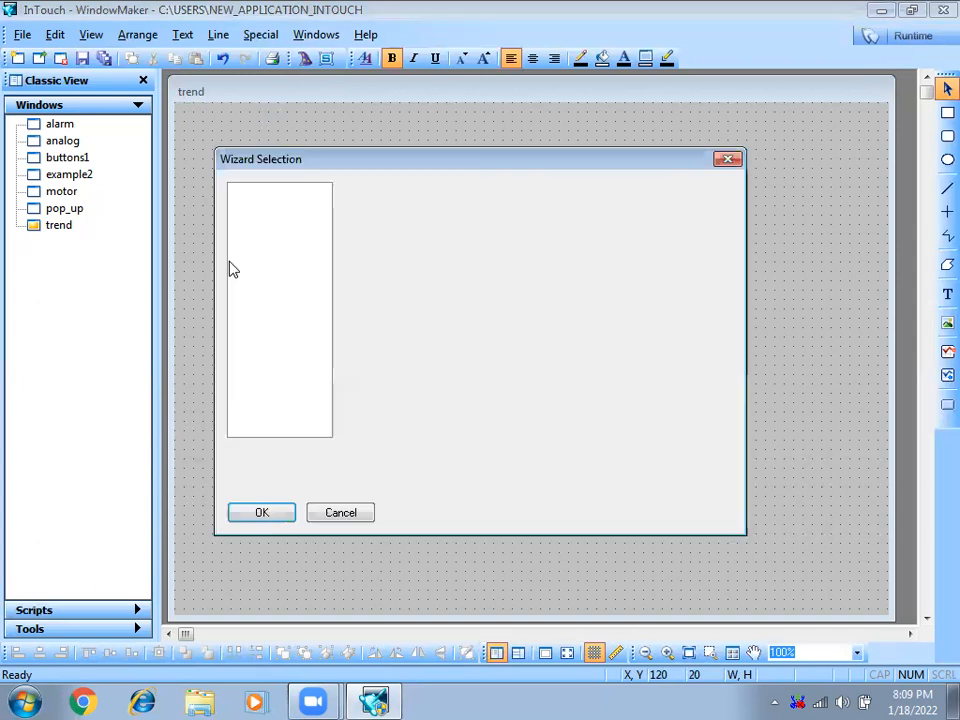
{"action": "left_click", "coordinate": [245, 301]}
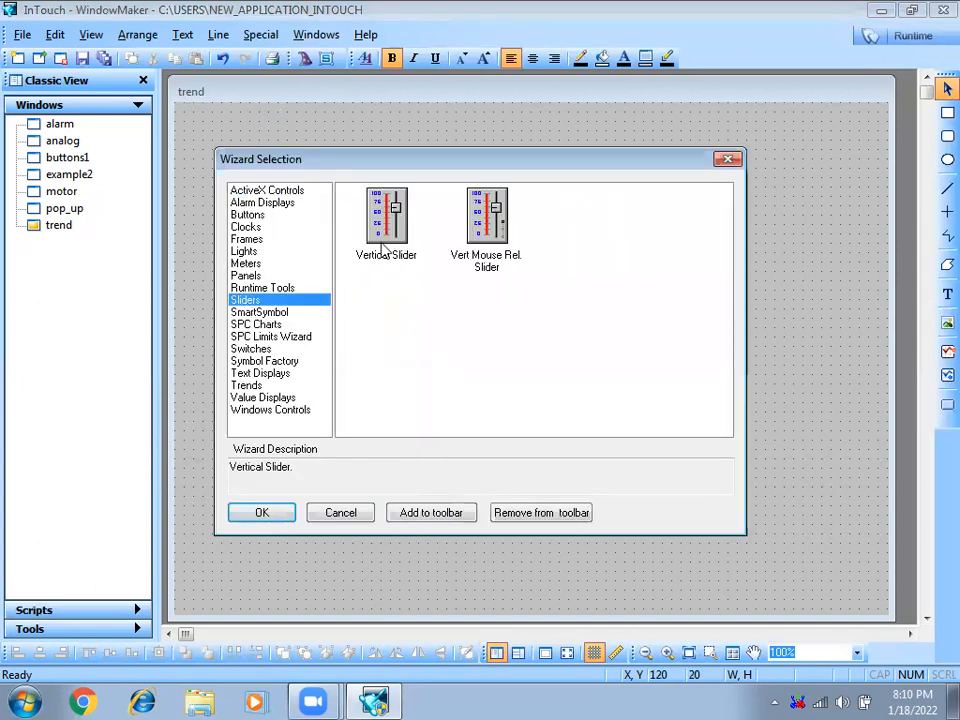
{"action": "double_click", "coordinate": [389, 247]}
{"action": "left_click", "coordinate": [204, 130]}
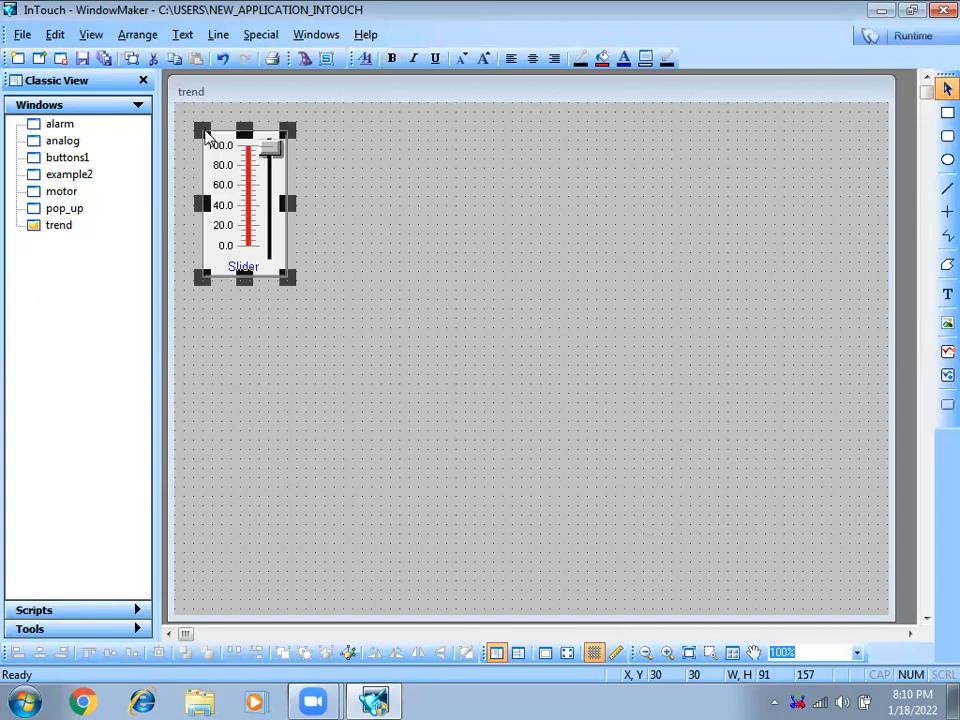
Duplicate the vertical slider and position the copy directly below the original, aligned with it.
{"action": "right_click", "coordinate": [226, 157]}
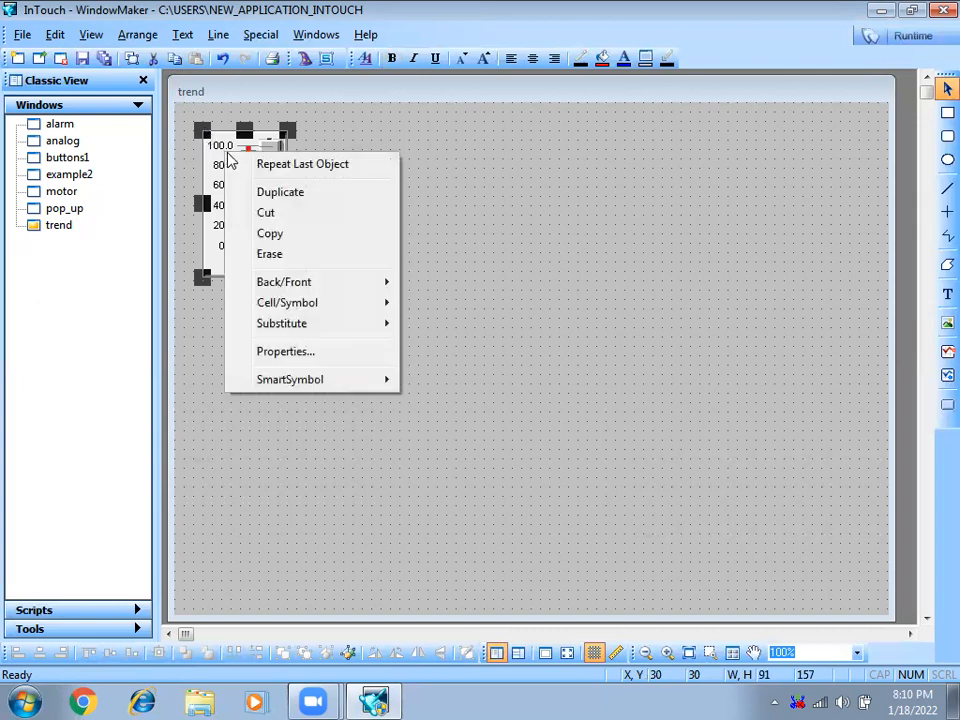
{"action": "left_click", "coordinate": [300, 200]}
{"action": "left_click_drag", "start_coordinate": [262, 215], "coordinate": [241, 366]}
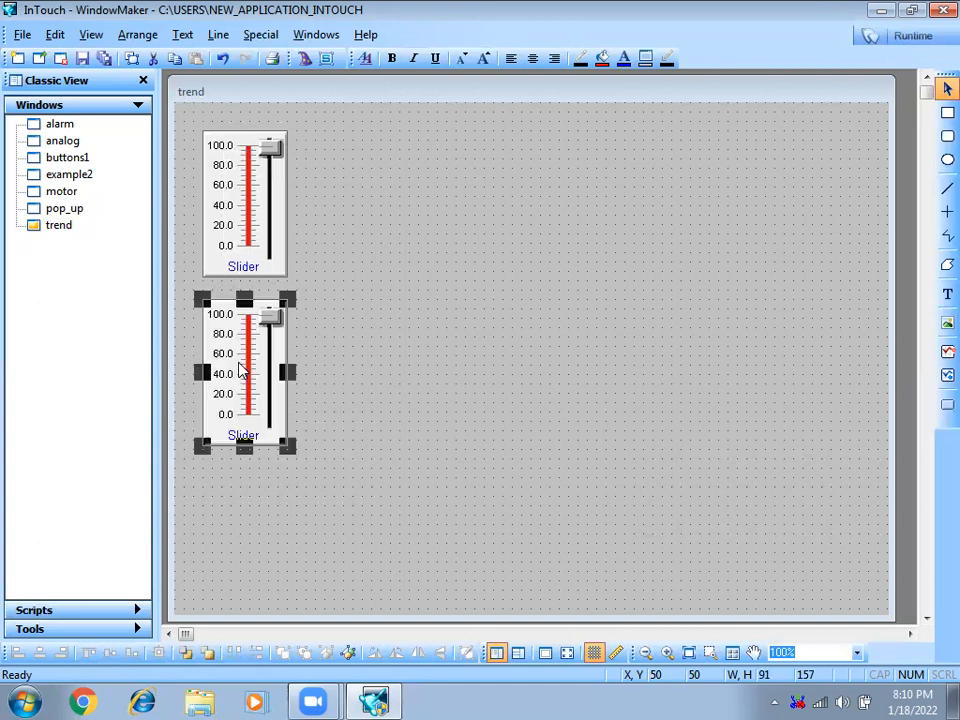
Assign the tagname level to the upper slider and open its definition as a new tag.
{"action": "left_click", "coordinate": [268, 266]}
{"action": "double_click", "coordinate": [272, 230]}
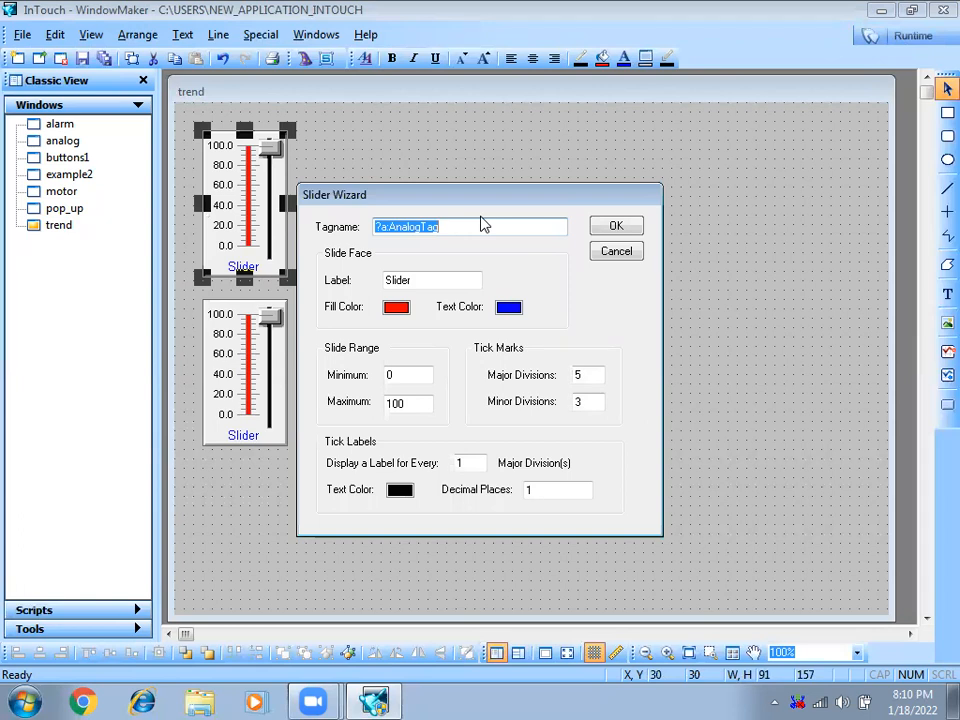
{"action": "key", "text": "BackSpace"}
{"action": "type", "text": "level"}
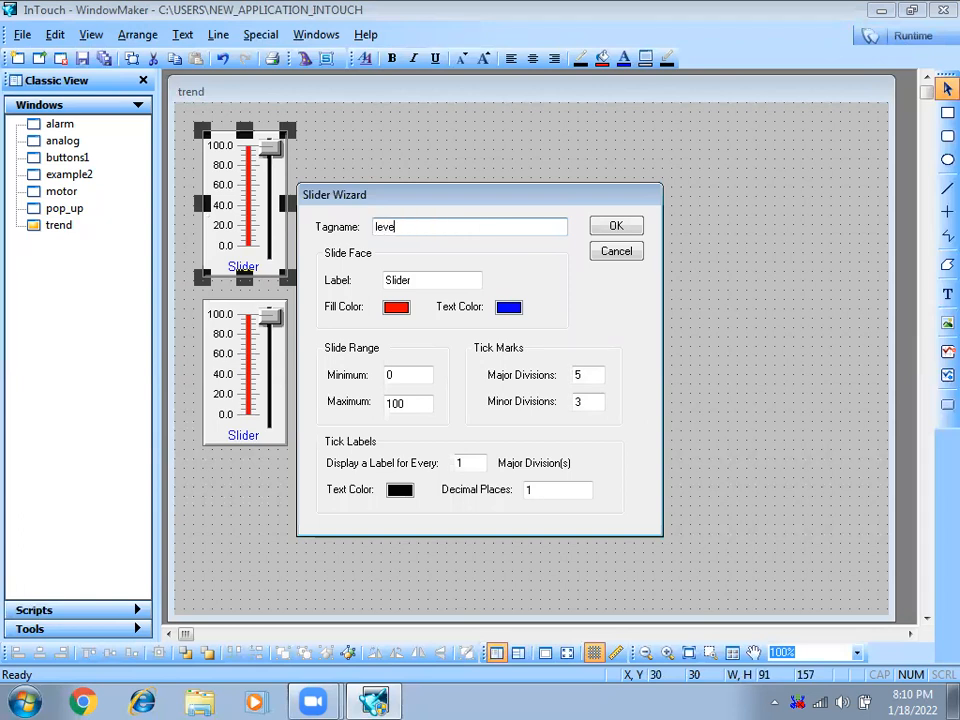
{"action": "left_click", "coordinate": [617, 227]}
{"action": "left_click", "coordinate": [452, 391]}
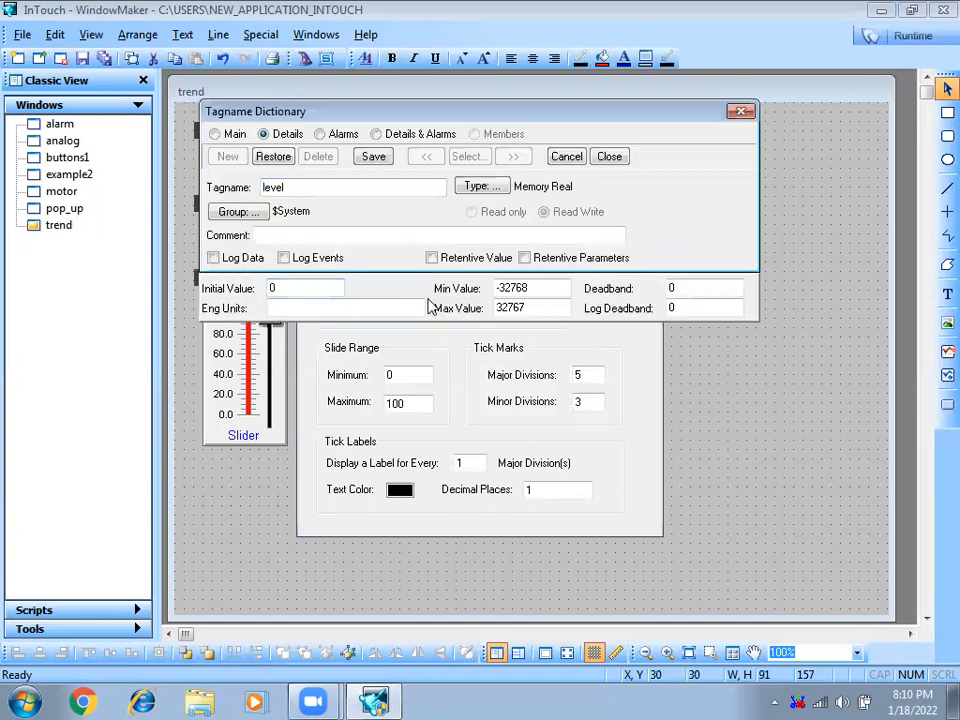
Set the level tag's type to Memory Integer, save the tag, and accept the upper slider's settings.
{"action": "left_click", "coordinate": [494, 194]}
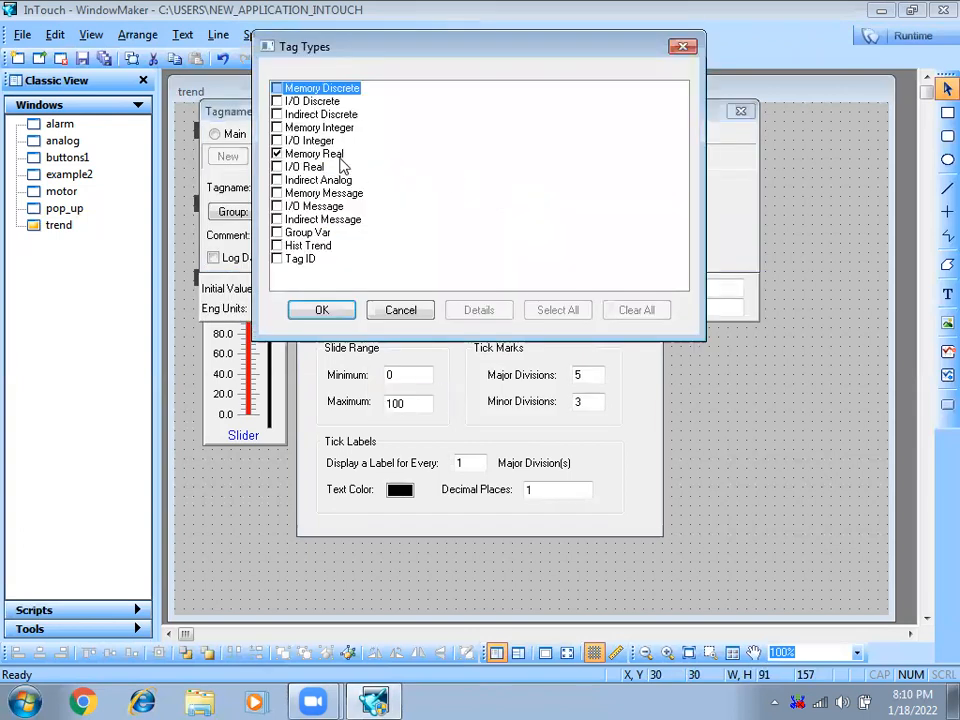
{"action": "left_click", "coordinate": [401, 316]}
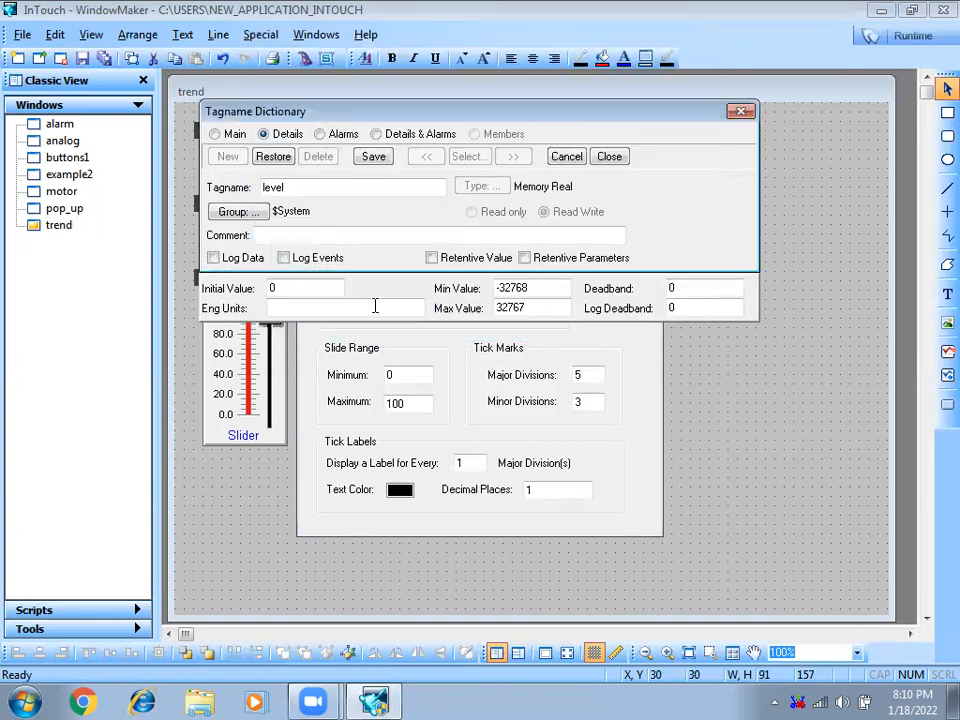
{"action": "left_click", "coordinate": [490, 193]}
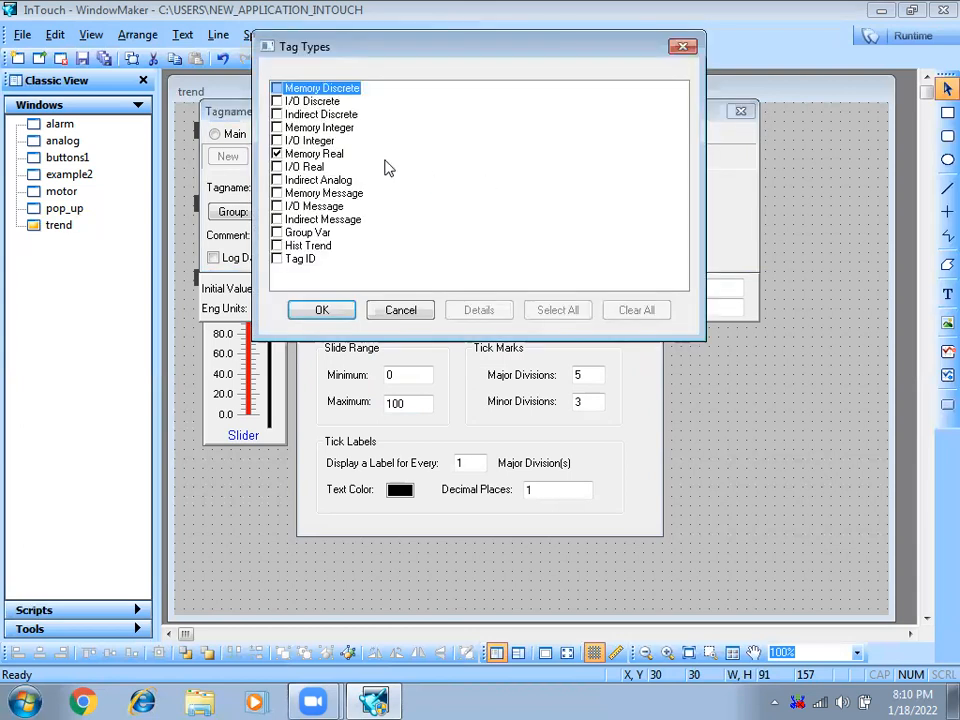
{"action": "left_click", "coordinate": [292, 127]}
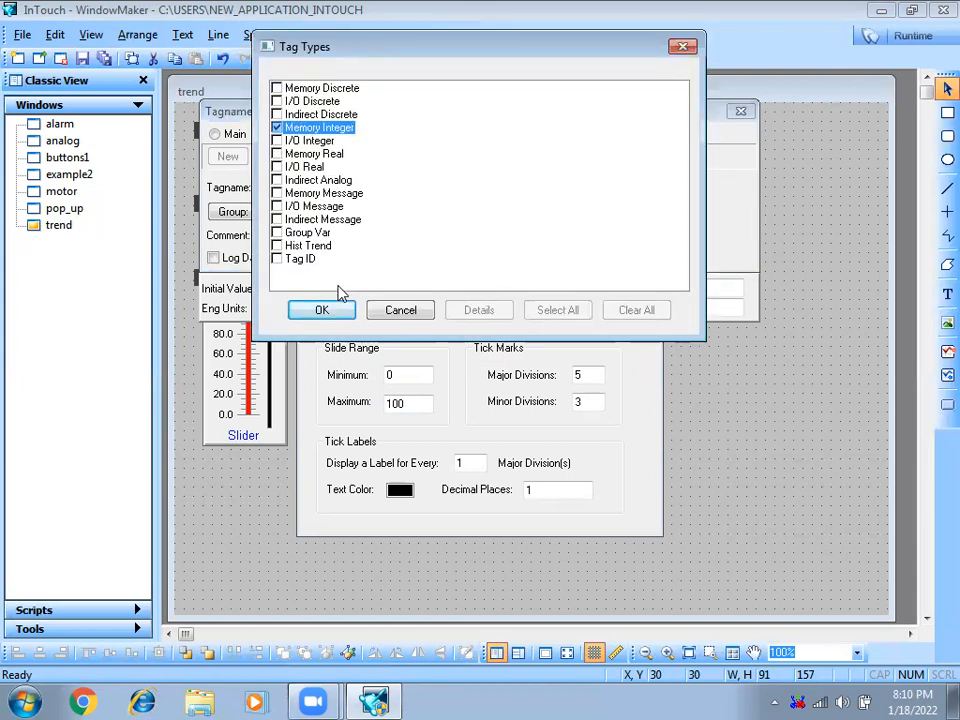
{"action": "left_click", "coordinate": [322, 310]}
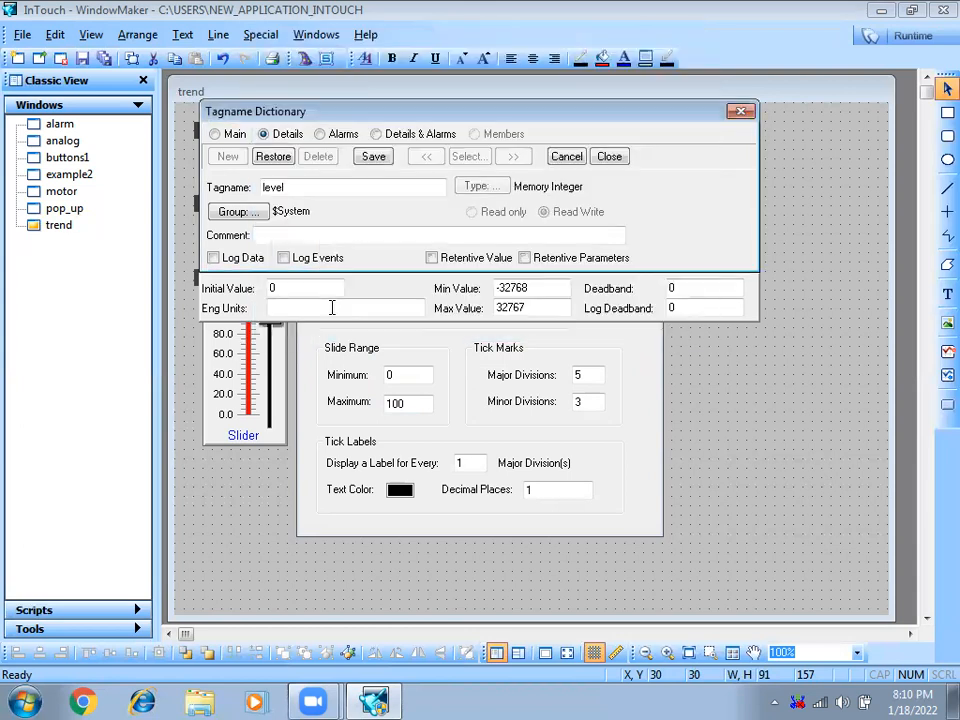
{"action": "left_click", "coordinate": [377, 164]}
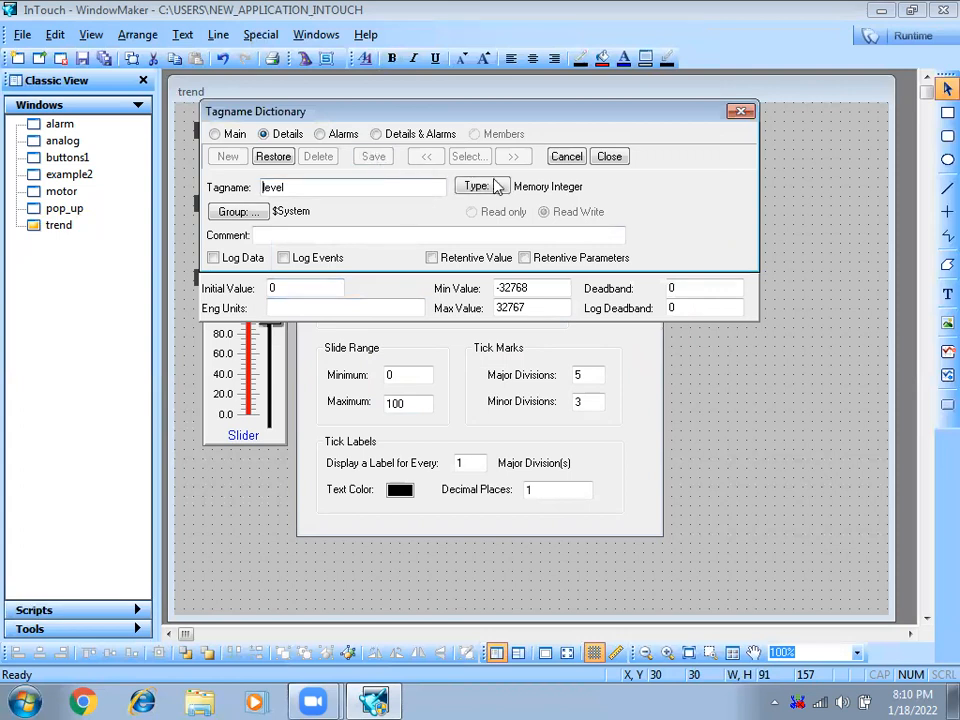
{"action": "left_click", "coordinate": [612, 157]}
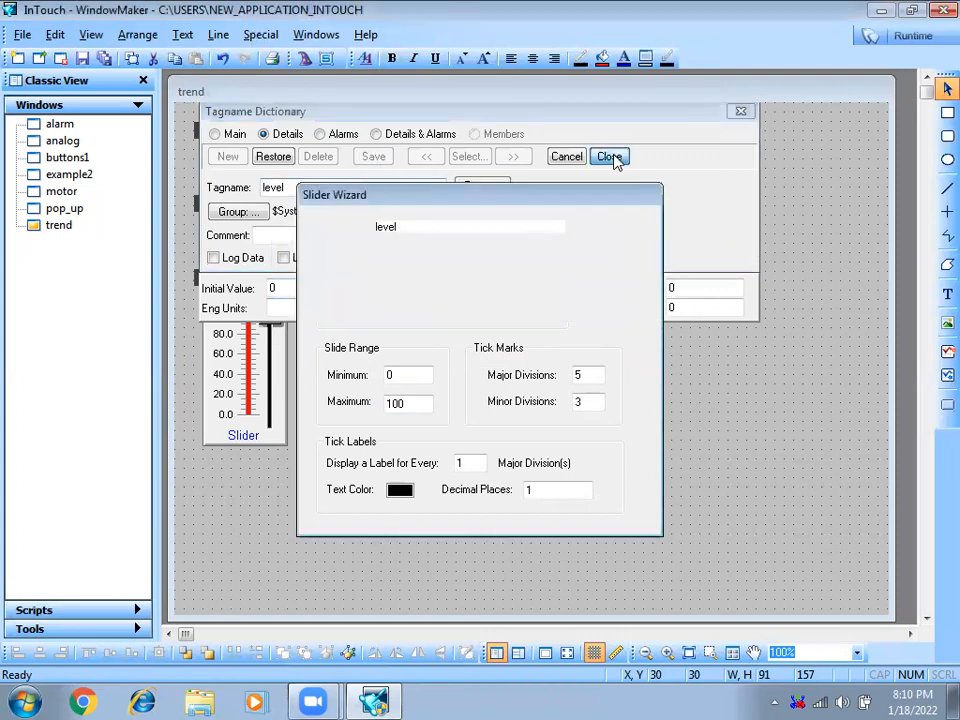
{"action": "key", "text": "Return"}
Assign the tagname speed to the lower slider and open its definition as a new tag.
{"action": "double_click", "coordinate": [240, 372]}
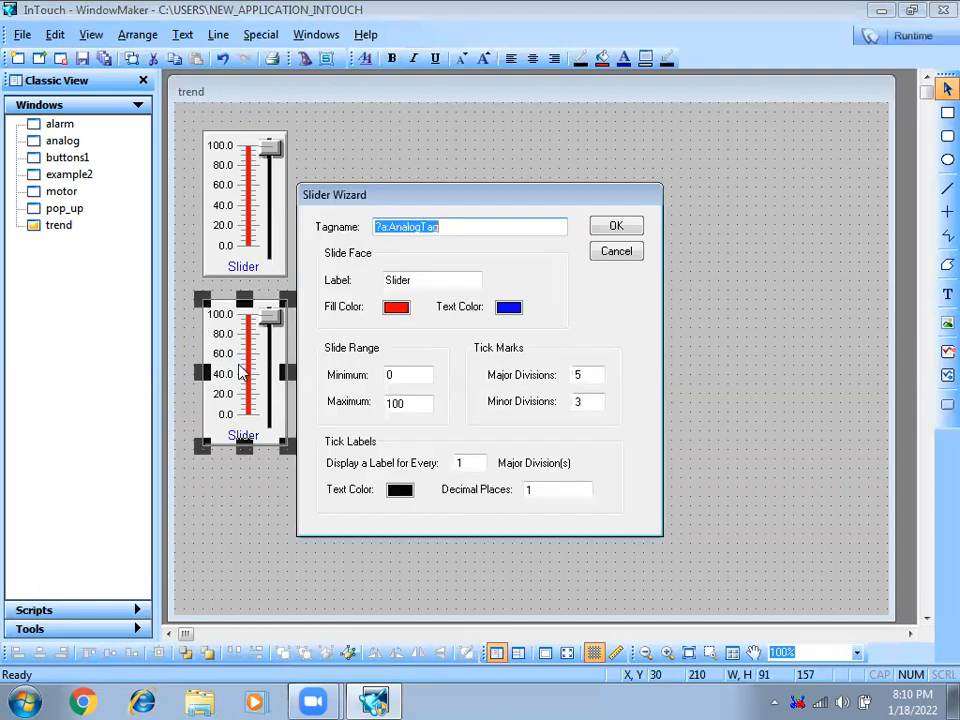
{"action": "type", "text": "speed"}
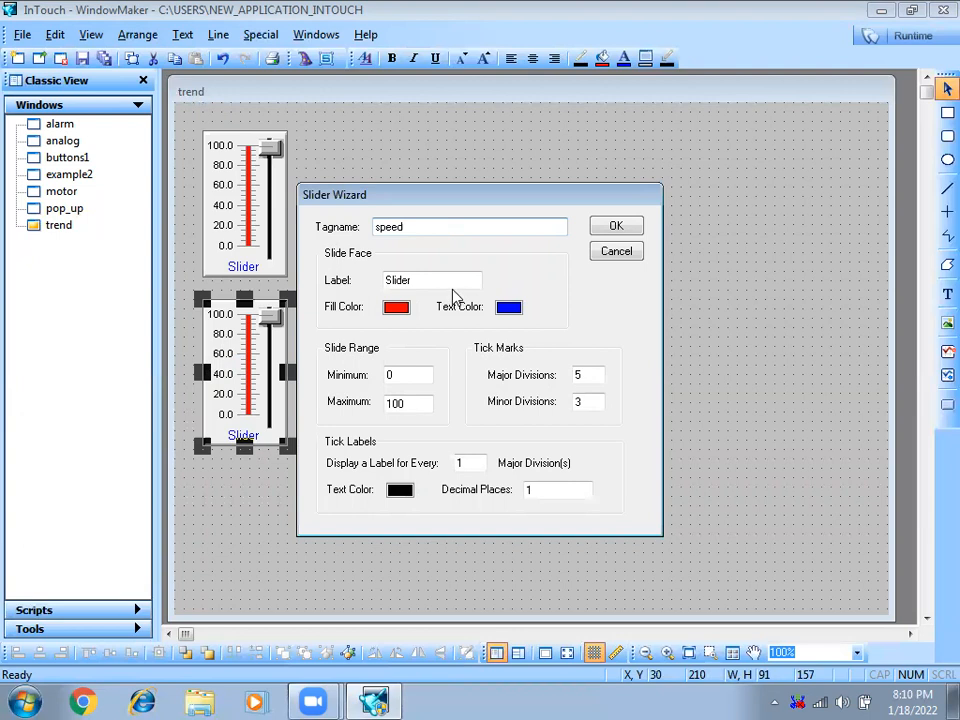
{"action": "left_click", "coordinate": [604, 228]}
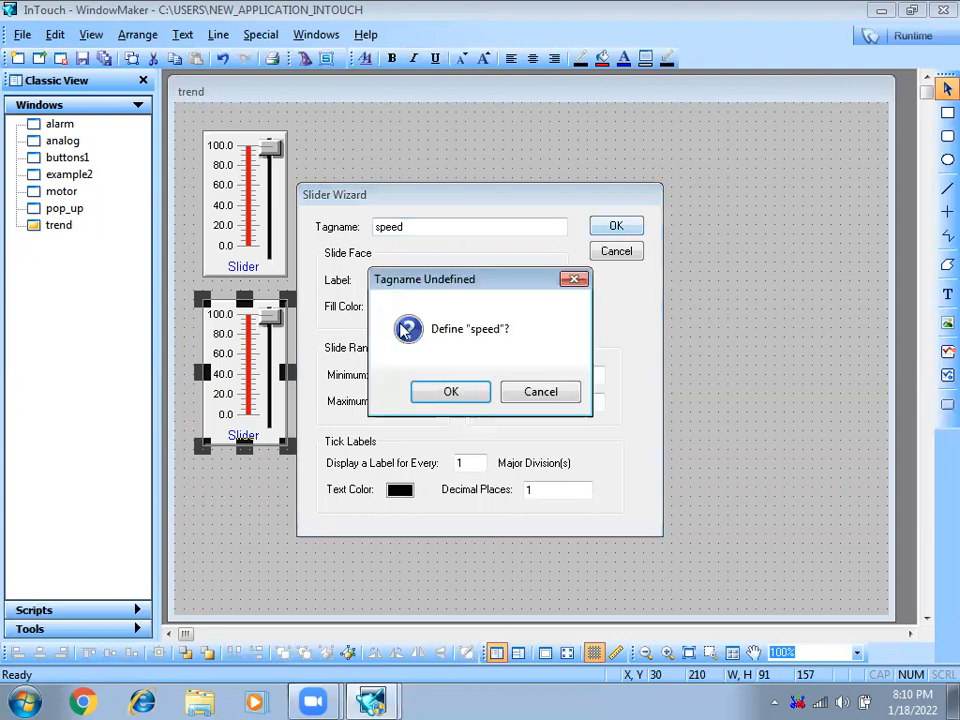
{"action": "left_click", "coordinate": [449, 393]}
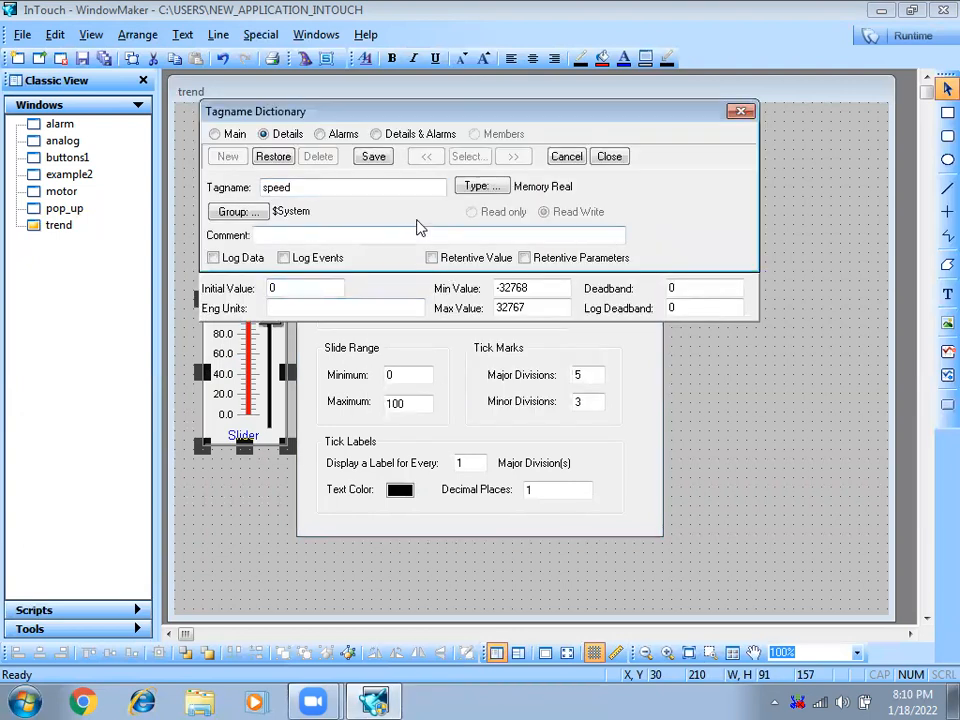
Set the speed tag's type to Memory Integer.
{"action": "left_click", "coordinate": [470, 190]}
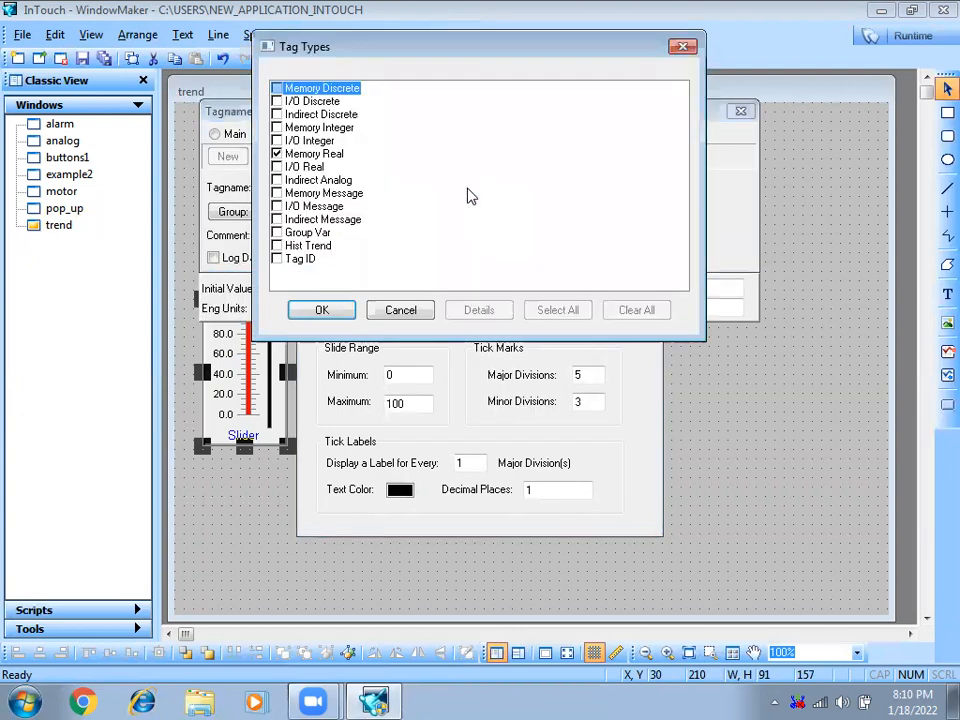
{"action": "left_click", "coordinate": [312, 128]}
{"action": "left_click", "coordinate": [321, 311]}
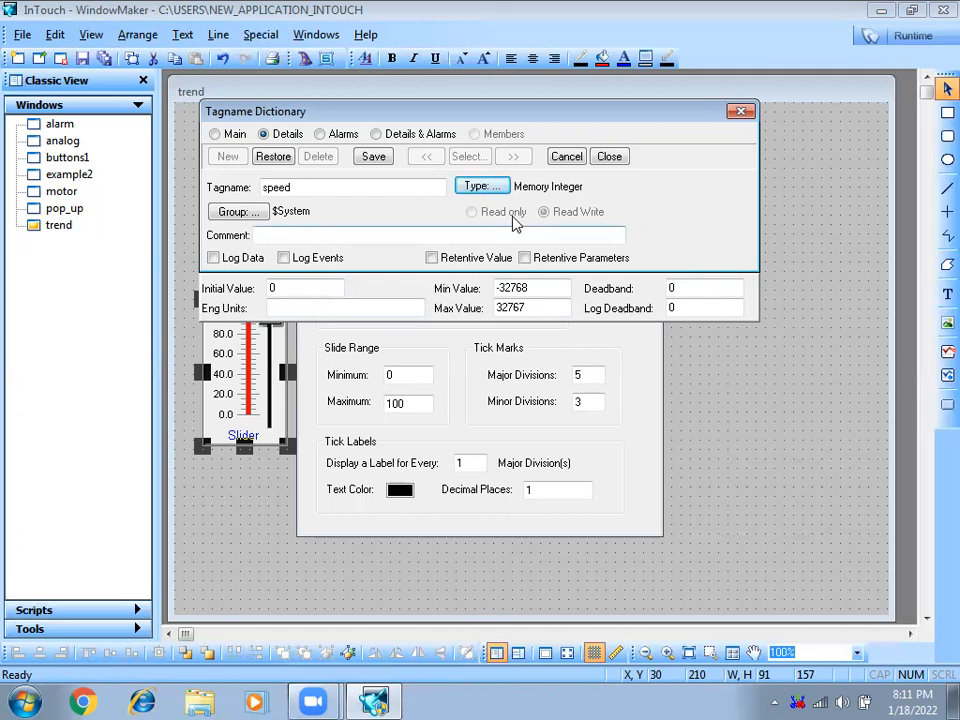
Set the speed tag's minimum value to 0 and maximum value to 100, and save the tag.
{"action": "left_click", "coordinate": [541, 288]}
{"action": "key", "text": "BackSpace"}
{"action": "key", "text": "BackSpace"}
{"action": "key", "text": "BackSpace"}
{"action": "key", "text": "BackSpace"}
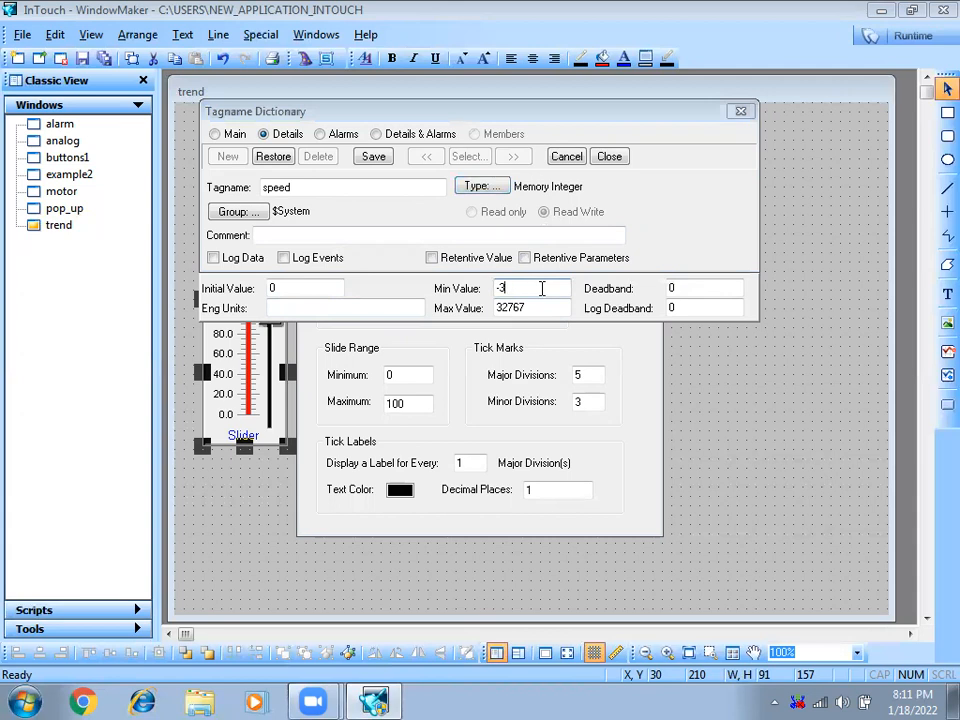
{"action": "type", "text": "00"}
{"action": "left_click", "coordinate": [543, 307]}
{"action": "key", "text": "BackSpace"}
{"action": "key", "text": "BackSpace"}
{"action": "key", "text": "BackSpace"}
{"action": "key", "text": "BackSpace"}
{"action": "key", "text": "BackSpace"}
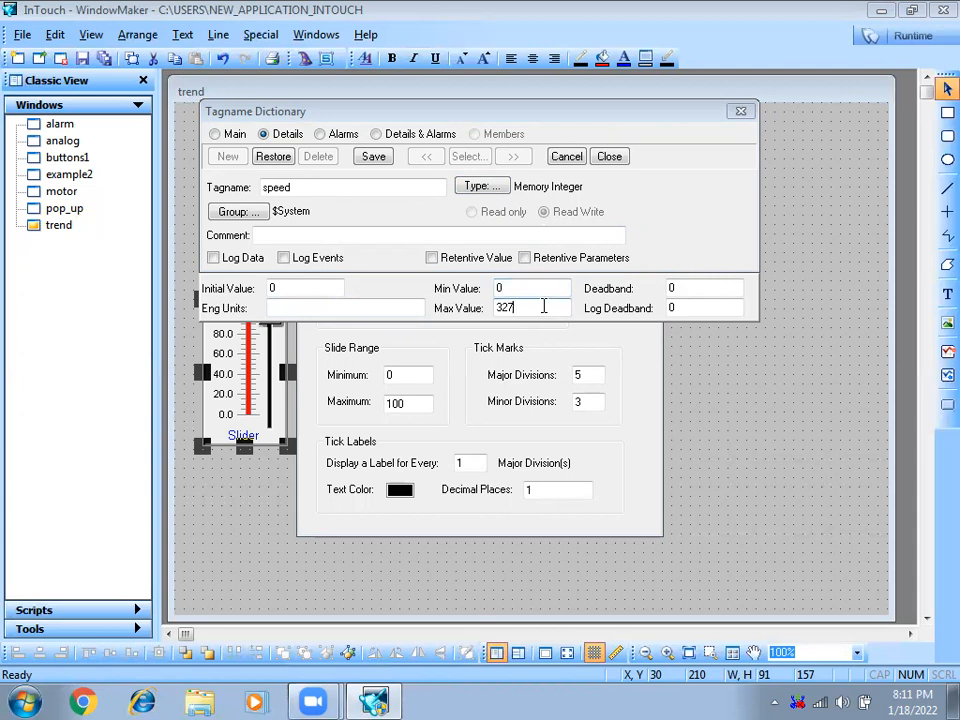
{"action": "type", "text": "100"}
{"action": "left_click", "coordinate": [370, 157]}
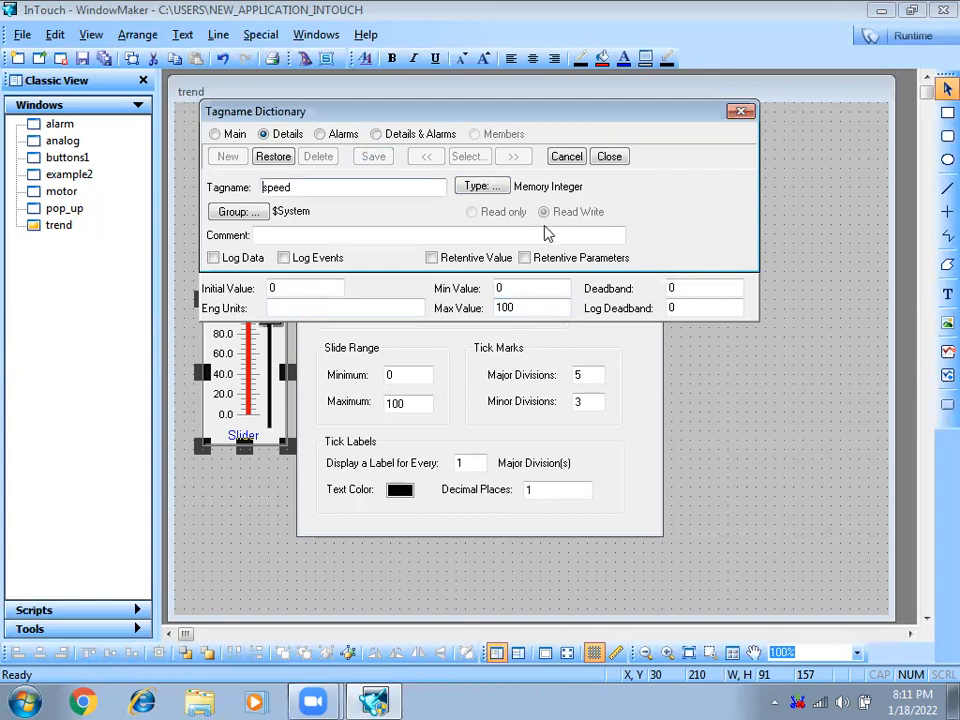
{"action": "left_click", "coordinate": [609, 156]}
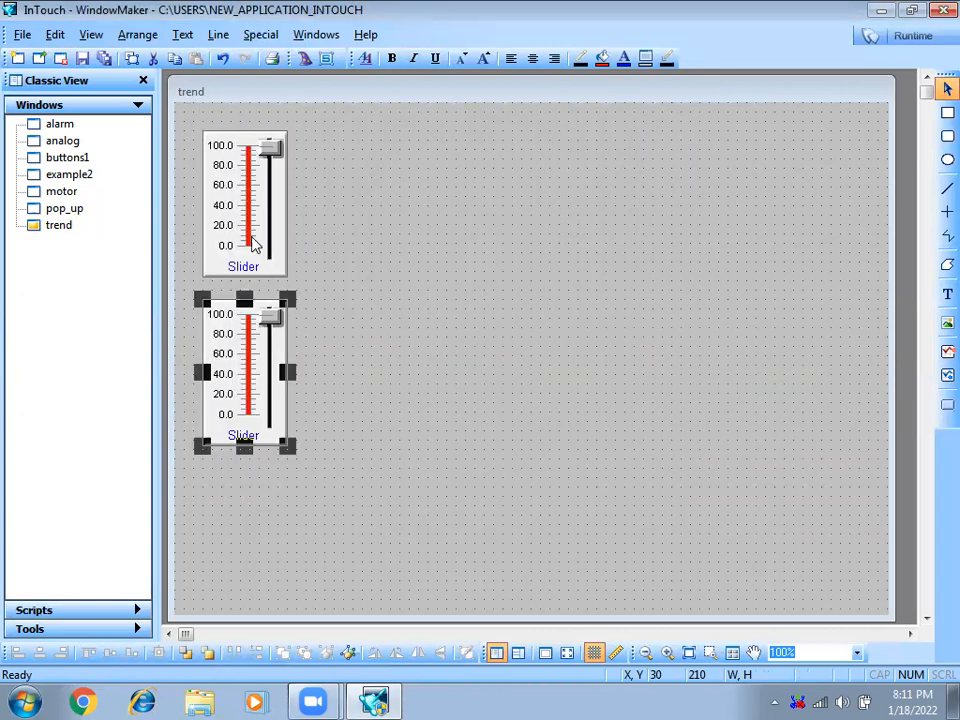
Change the upper slider's face label to level.
{"action": "double_click", "coordinate": [246, 210]}
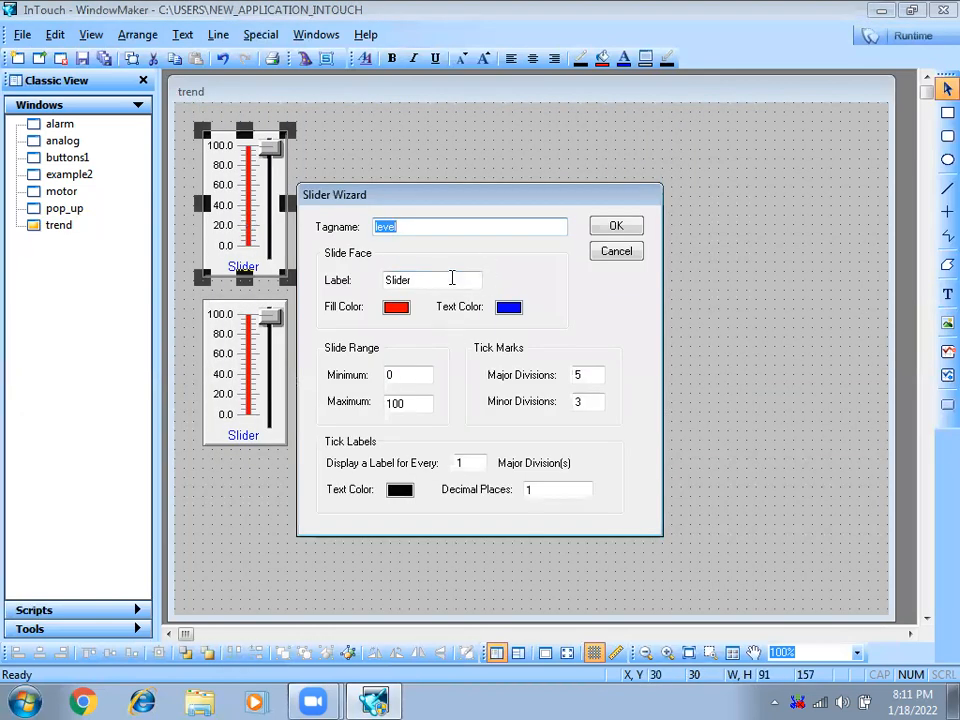
{"action": "left_click", "coordinate": [434, 280]}
{"action": "key", "text": "BackSpace"}
{"action": "key", "text": "BackSpace"}
{"action": "key", "text": "BackSpace"}
{"action": "key", "text": "BackSpace"}
{"action": "key", "text": "BackSpace"}
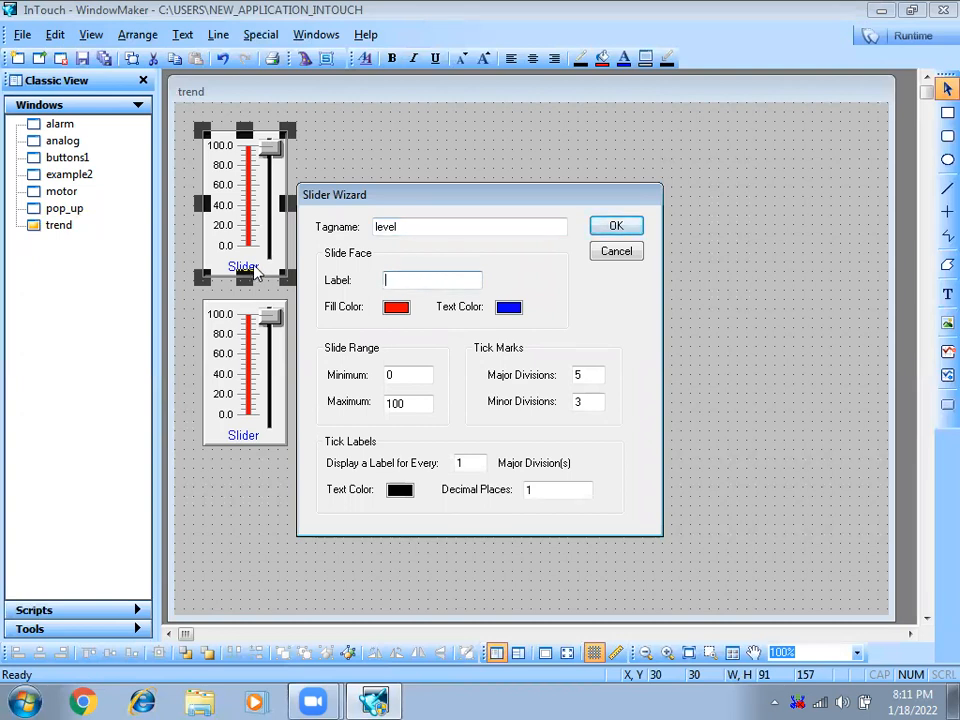
{"action": "type", "text": "level"}
Set the level tag's minimum value to 0 and maximum value to 100, save it, and accept the slider settings.
{"action": "left_click", "coordinate": [418, 227]}
{"action": "double_click", "coordinate": [418, 227]}
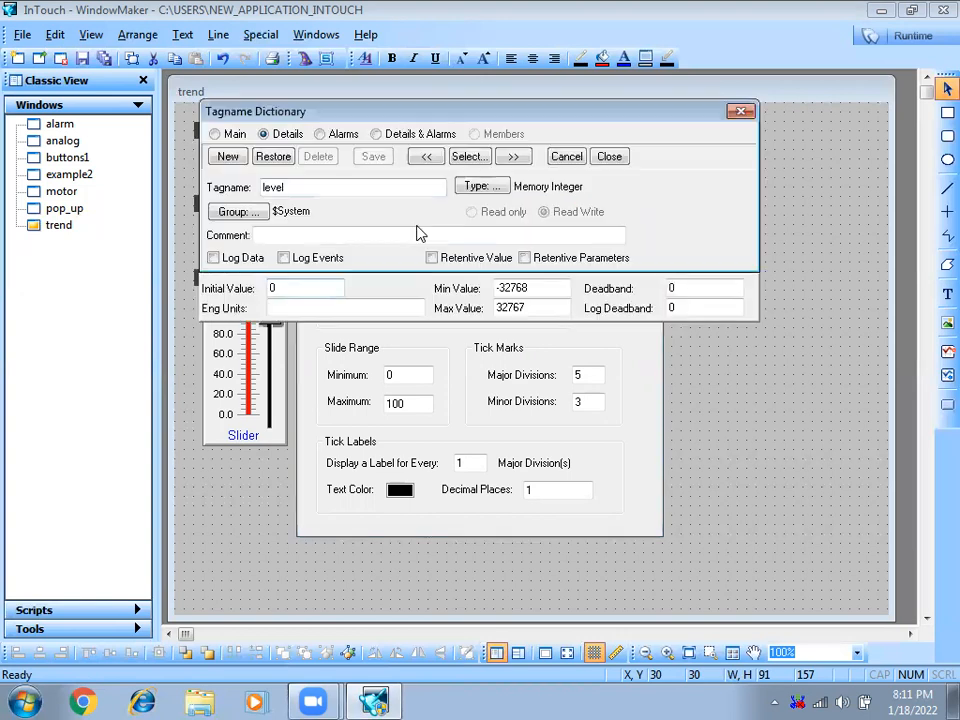
{"action": "left_click", "coordinate": [544, 288]}
{"action": "key", "text": "BackSpace"}
{"action": "key", "text": "BackSpace"}
{"action": "key", "text": "BackSpace"}
{"action": "key", "text": "BackSpace"}
{"action": "key", "text": "BackSpace"}
{"action": "key", "text": "BackSpace"}
{"action": "type", "text": "0"}
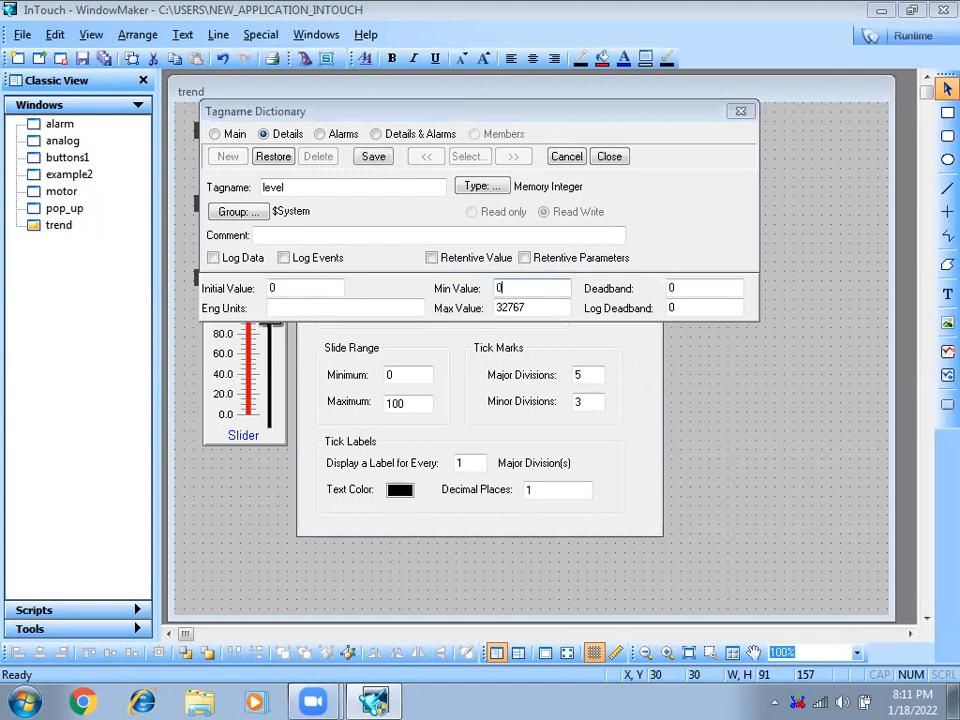
{"action": "left_click", "coordinate": [540, 302]}
{"action": "key", "text": "BackSpace"}
{"action": "key", "text": "BackSpace"}
{"action": "key", "text": "BackSpace"}
{"action": "key", "text": "BackSpace"}
{"action": "key", "text": "BackSpace"}
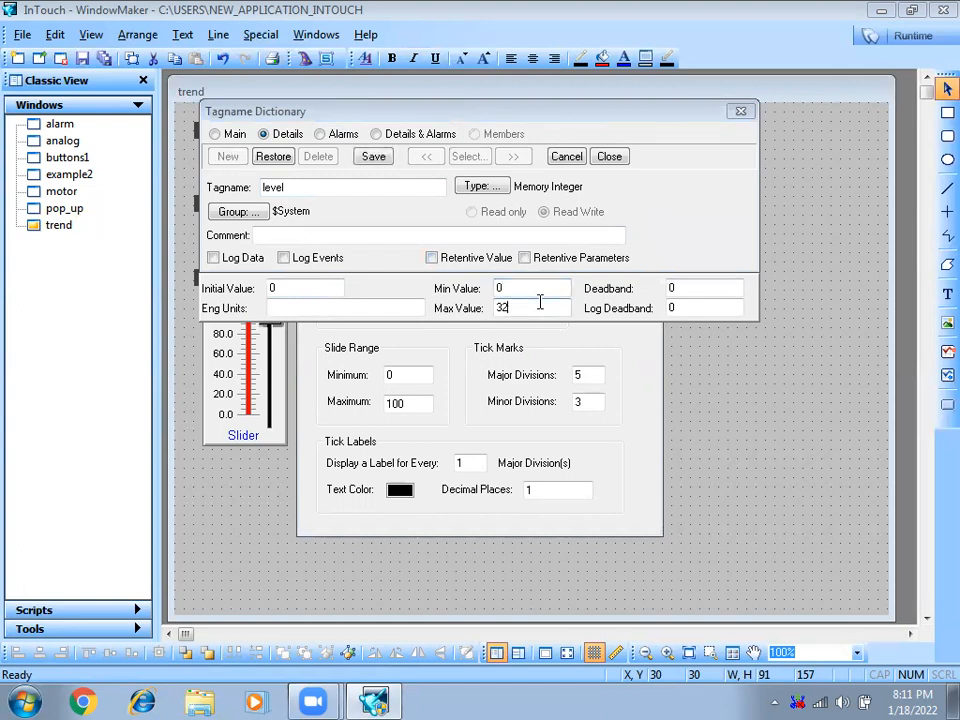
{"action": "type", "text": "100"}
{"action": "left_click", "coordinate": [377, 160]}
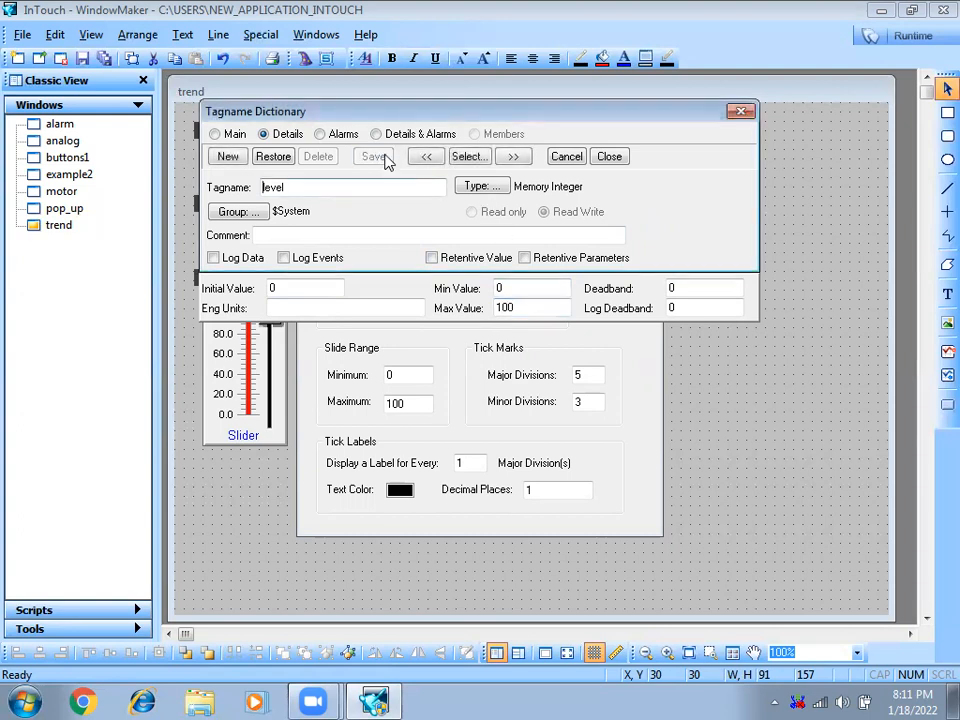
{"action": "left_click", "coordinate": [624, 160]}
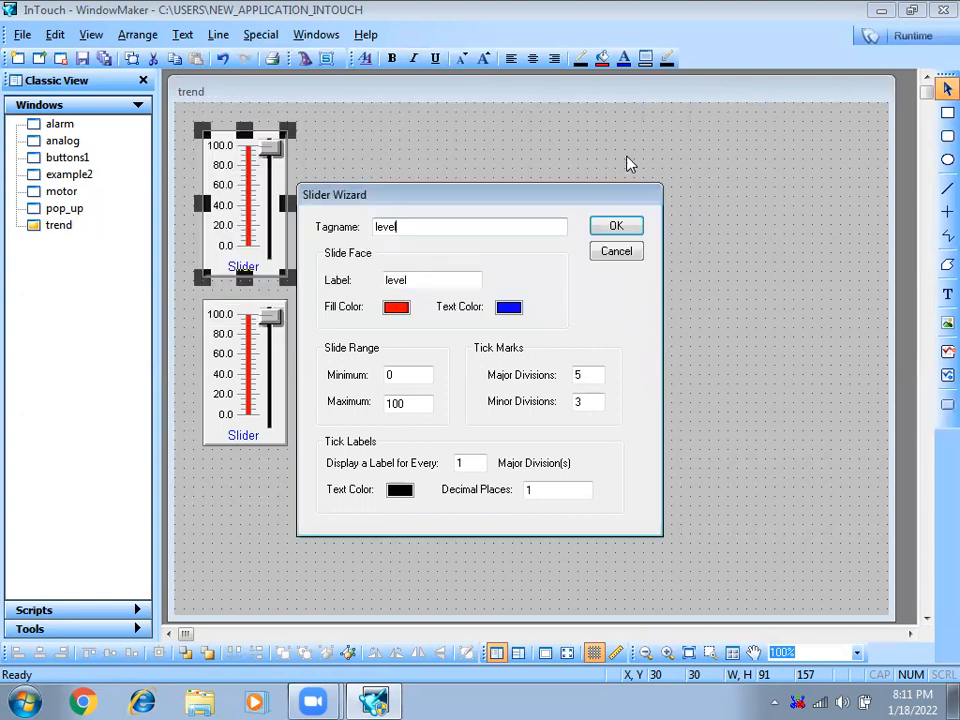
{"action": "left_click", "coordinate": [612, 228]}
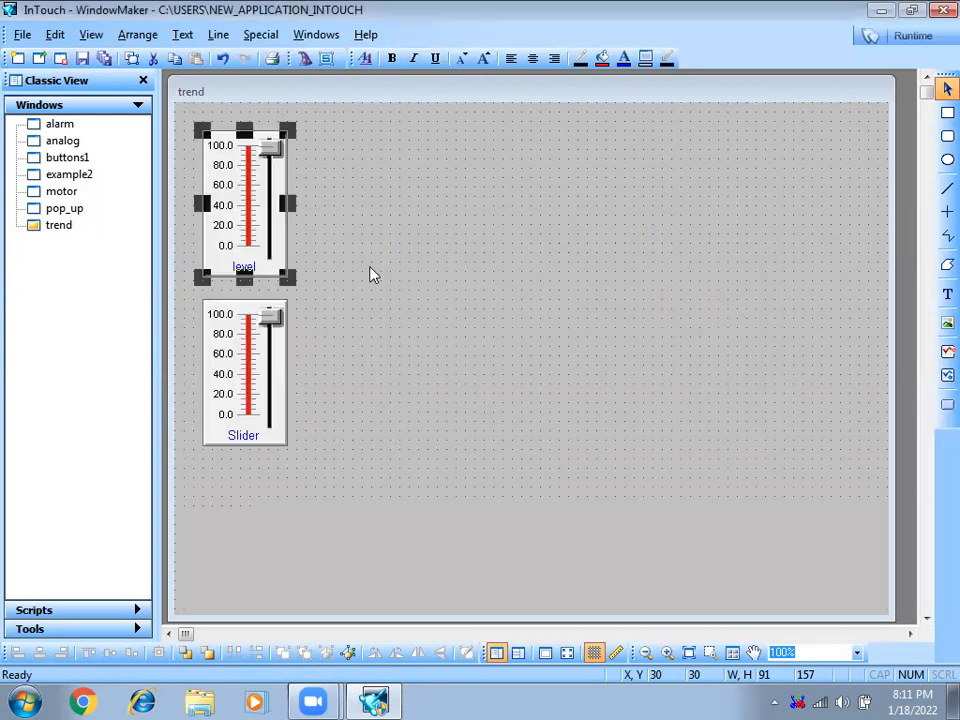
Change the lower slider's face label to Speed and accept its settings.
{"action": "double_click", "coordinate": [246, 426]}
{"action": "left_click", "coordinate": [427, 280]}
{"action": "key", "text": "BackSpace"}
{"action": "key", "text": "BackSpace"}
{"action": "key", "text": "BackSpace"}
{"action": "key", "text": "BackSpace"}
{"action": "type", "text": "peed"}
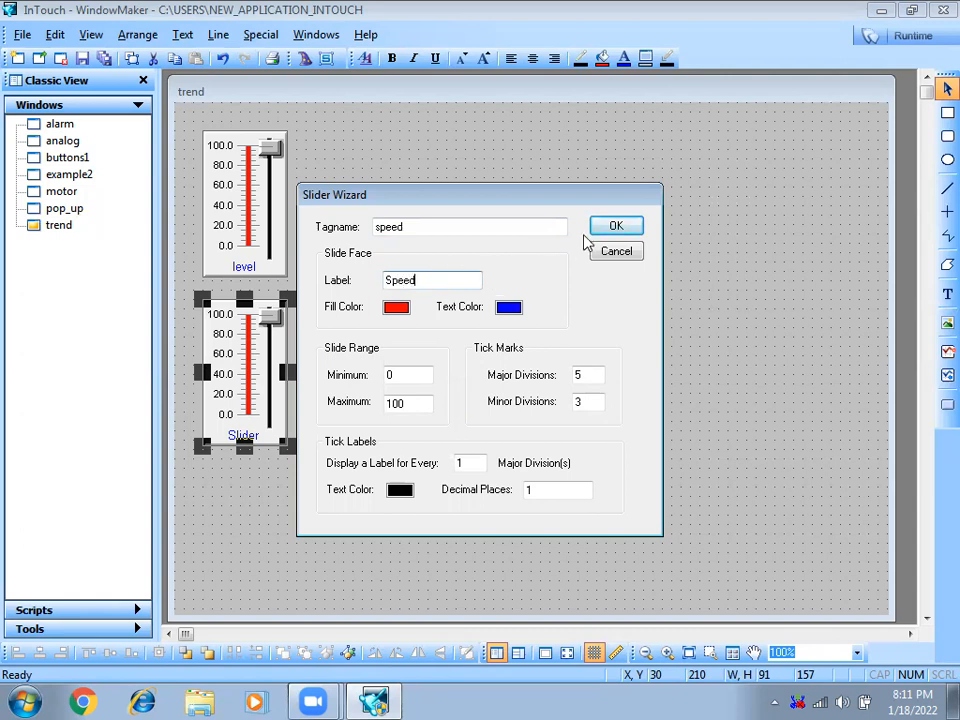
{"action": "left_click", "coordinate": [628, 226]}
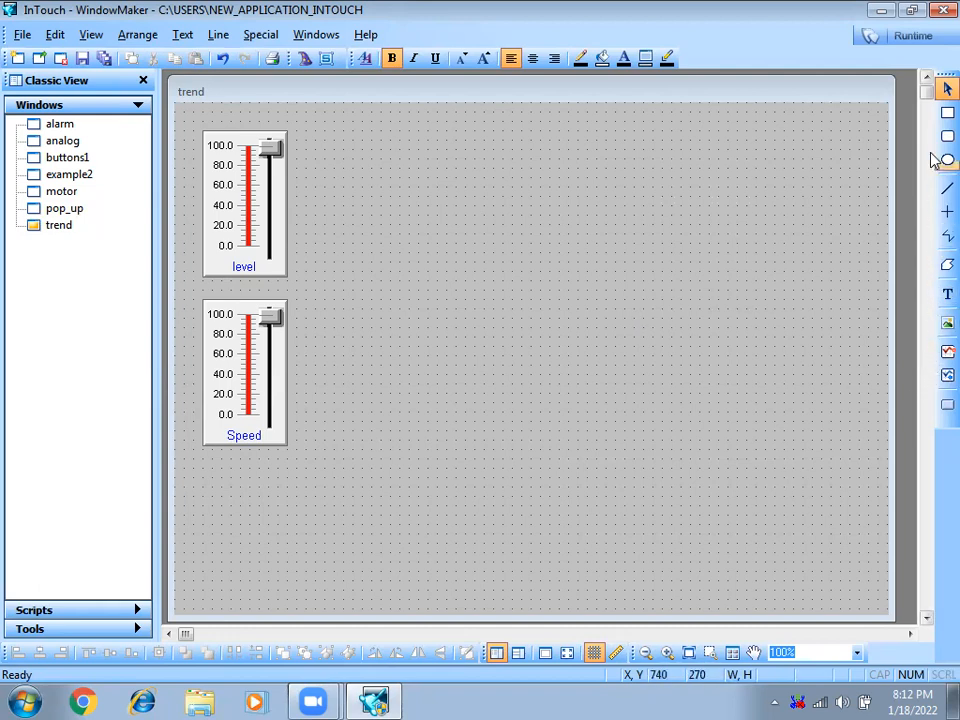
Draw a real-time trend about 470 wide and 290 high beside the two sliders.
{"action": "left_click", "coordinate": [946, 352]}
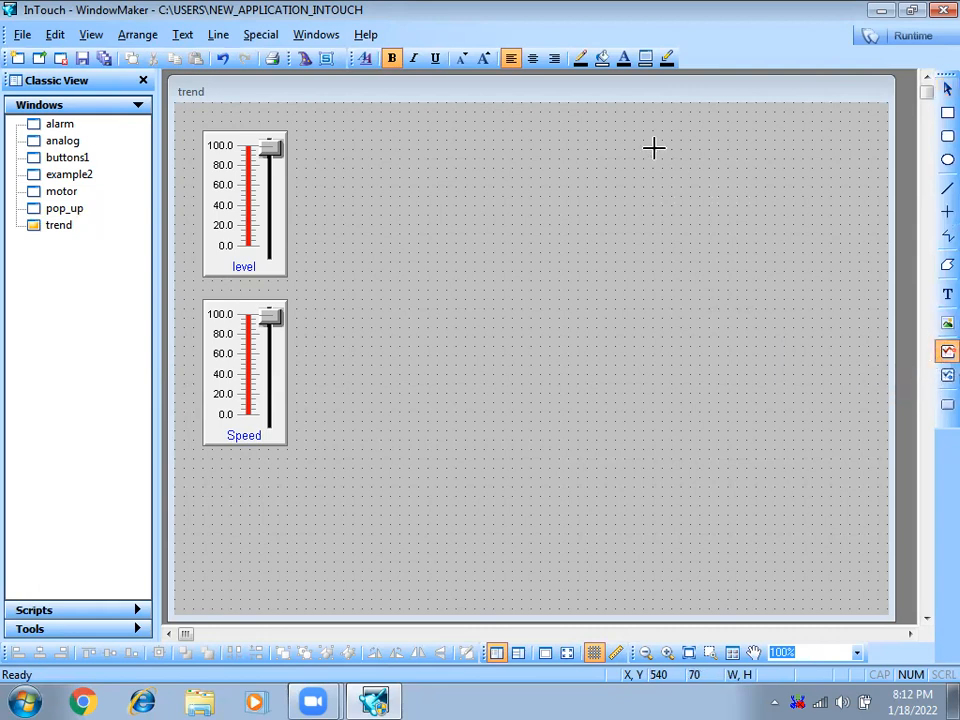
{"action": "left_click_drag", "start_coordinate": [353, 114], "coordinate": [790, 383]}
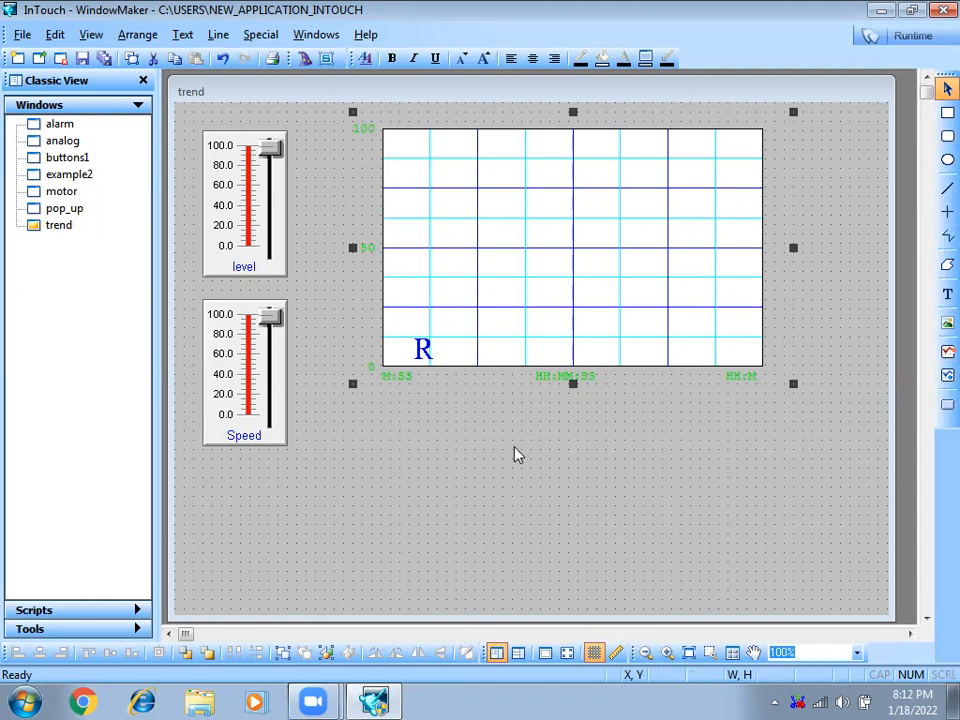
Try blue and bright green as the trend window's background color.
{"action": "left_click", "coordinate": [646, 61]}
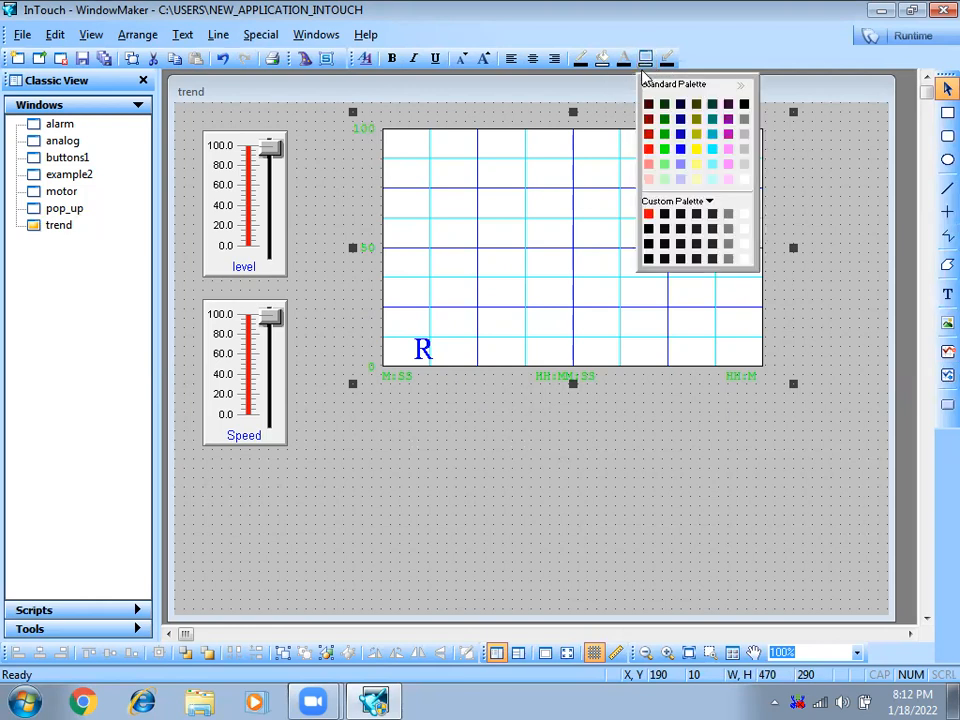
{"action": "left_click", "coordinate": [680, 133]}
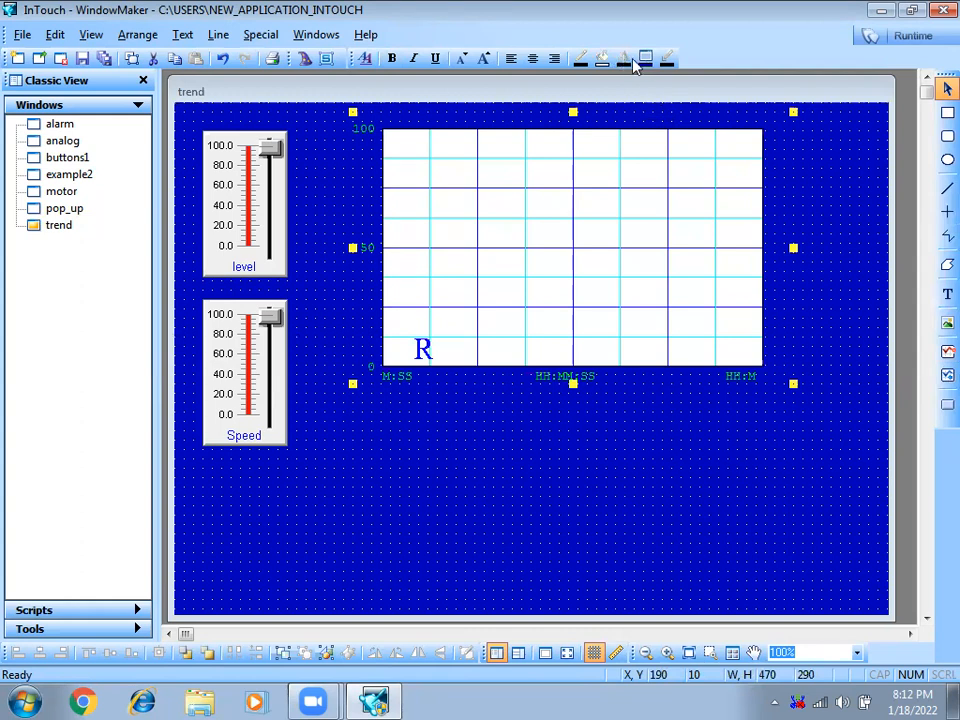
{"action": "left_click", "coordinate": [646, 60]}
{"action": "left_click", "coordinate": [665, 150]}
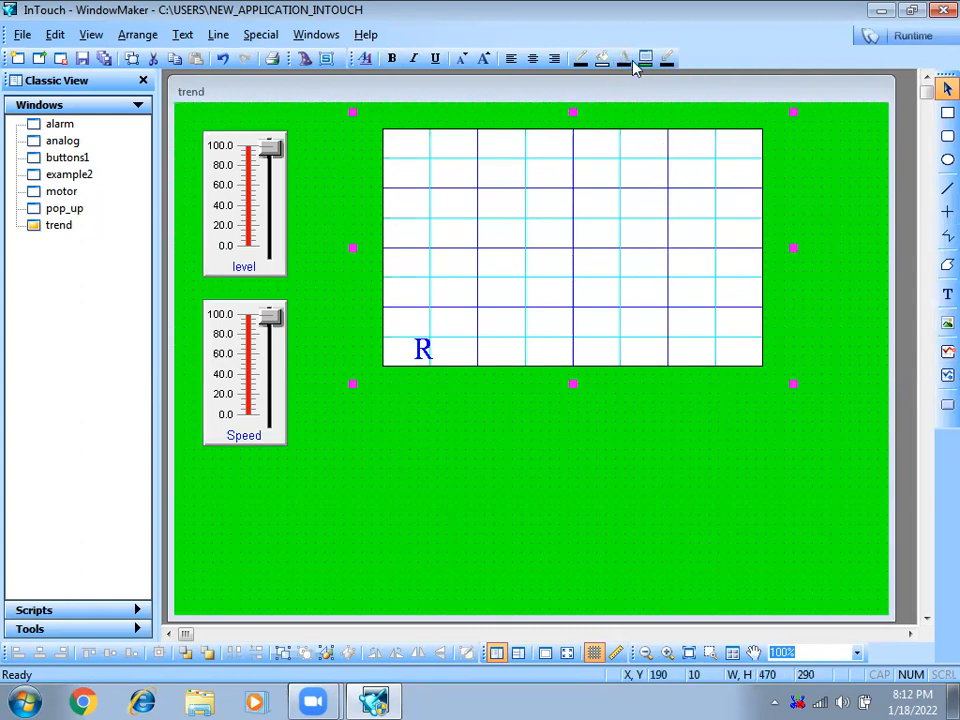
Set the trend window's background color to the darker medium green and deselect the chart.
{"action": "left_click", "coordinate": [646, 60]}
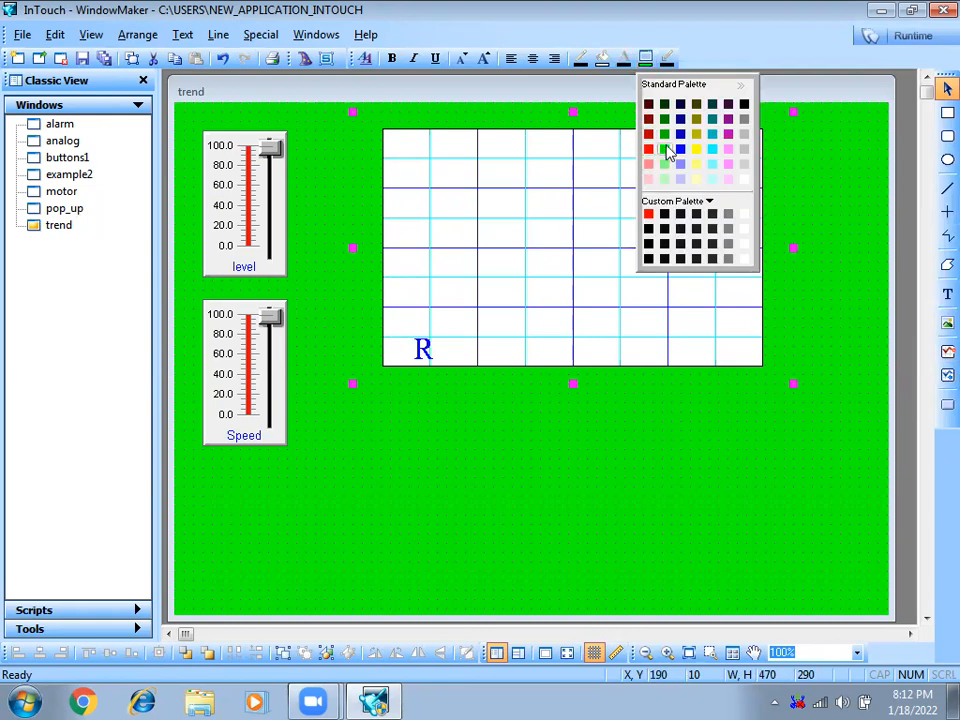
{"action": "left_click", "coordinate": [665, 136]}
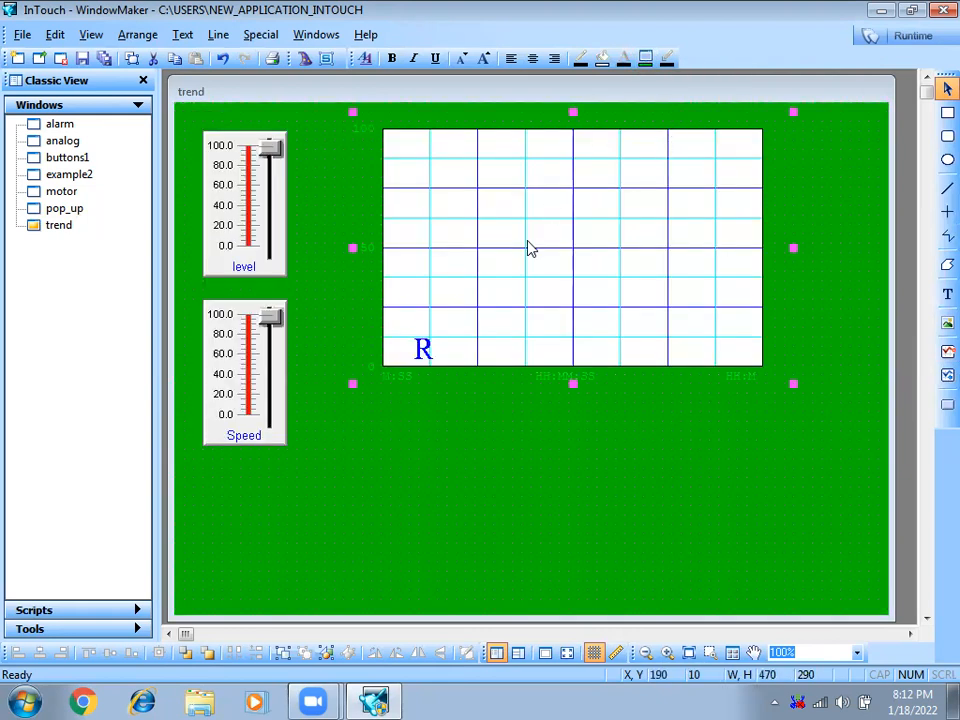
{"action": "left_click", "coordinate": [452, 438]}
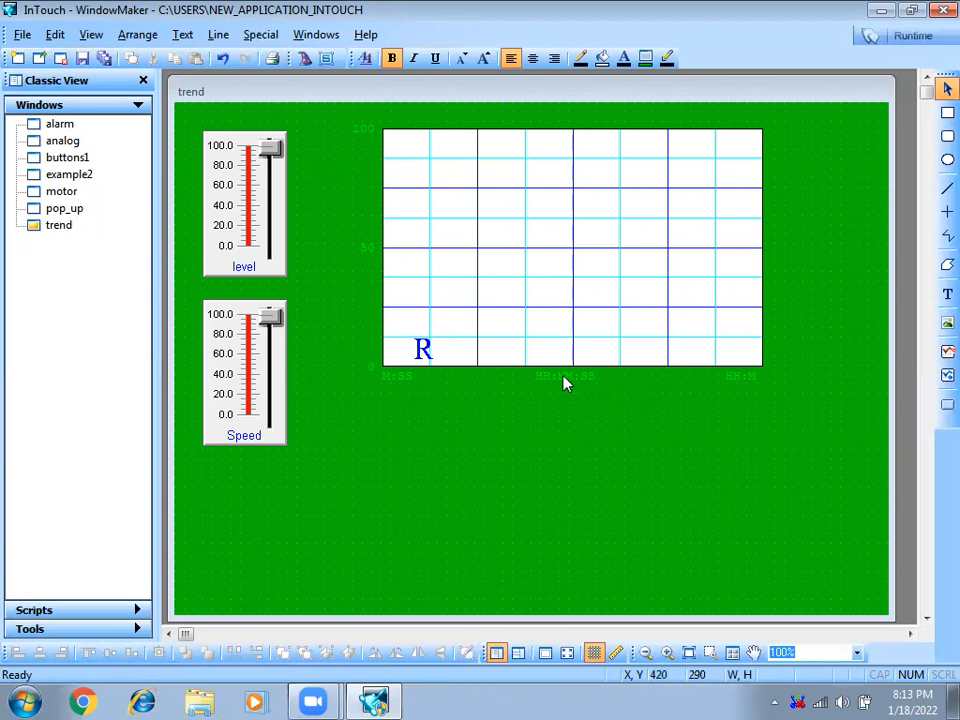
Open the real-time trend's configuration and set its time label and value label colors to black.
{"action": "double_click", "coordinate": [500, 224]}
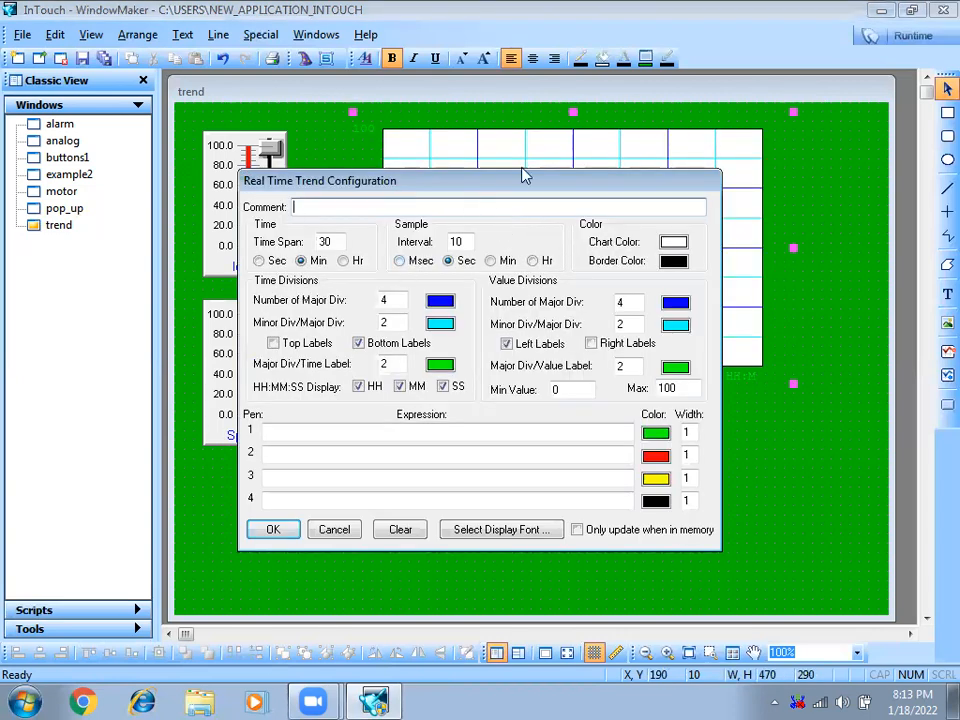
{"action": "left_click", "coordinate": [515, 209]}
{"action": "left_click_drag", "start_coordinate": [500, 184], "coordinate": [483, 301]}
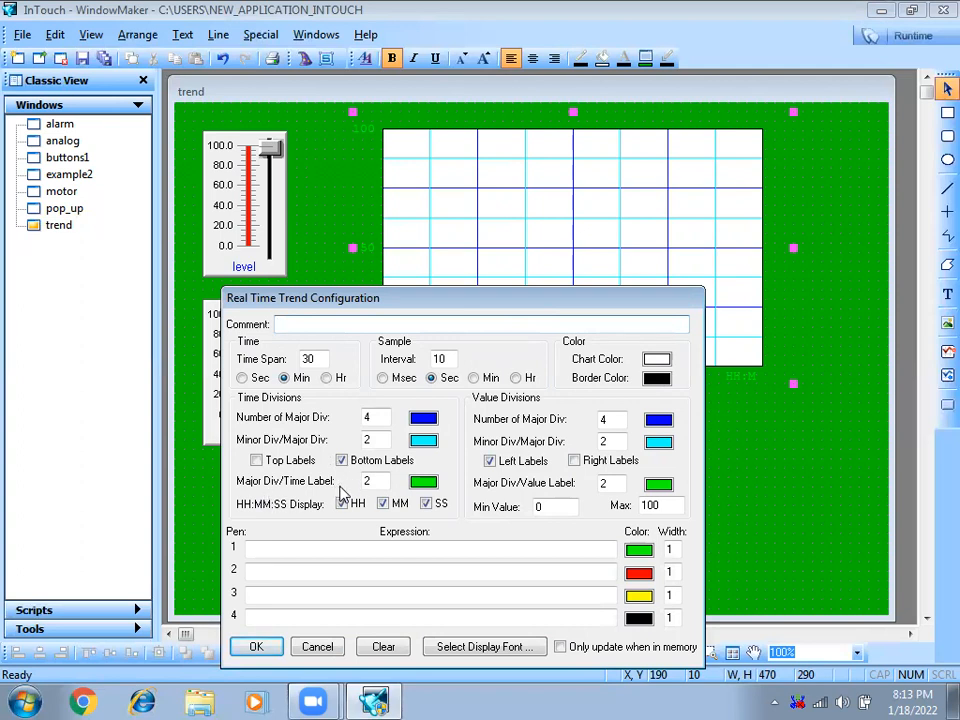
{"action": "left_click", "coordinate": [424, 483]}
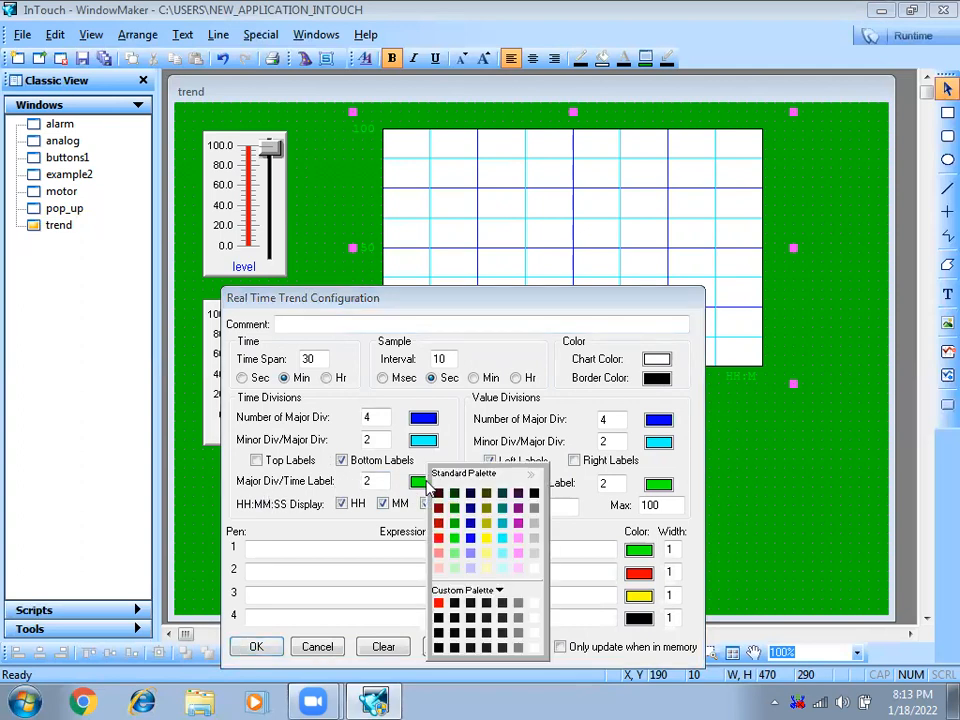
{"action": "left_click", "coordinate": [533, 493]}
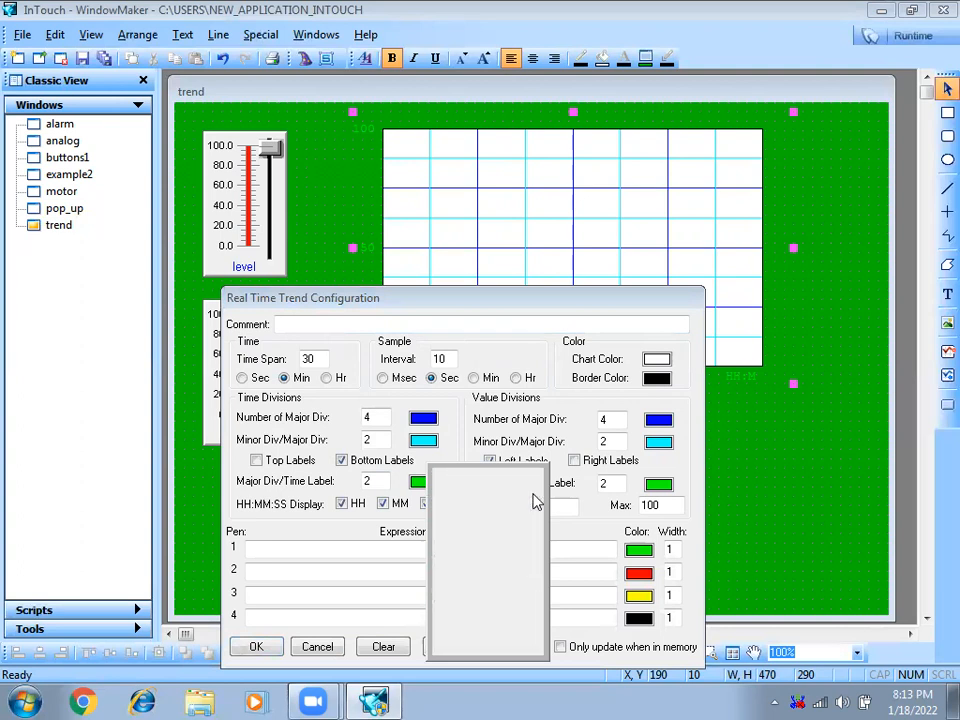
{"action": "left_click", "coordinate": [659, 486]}
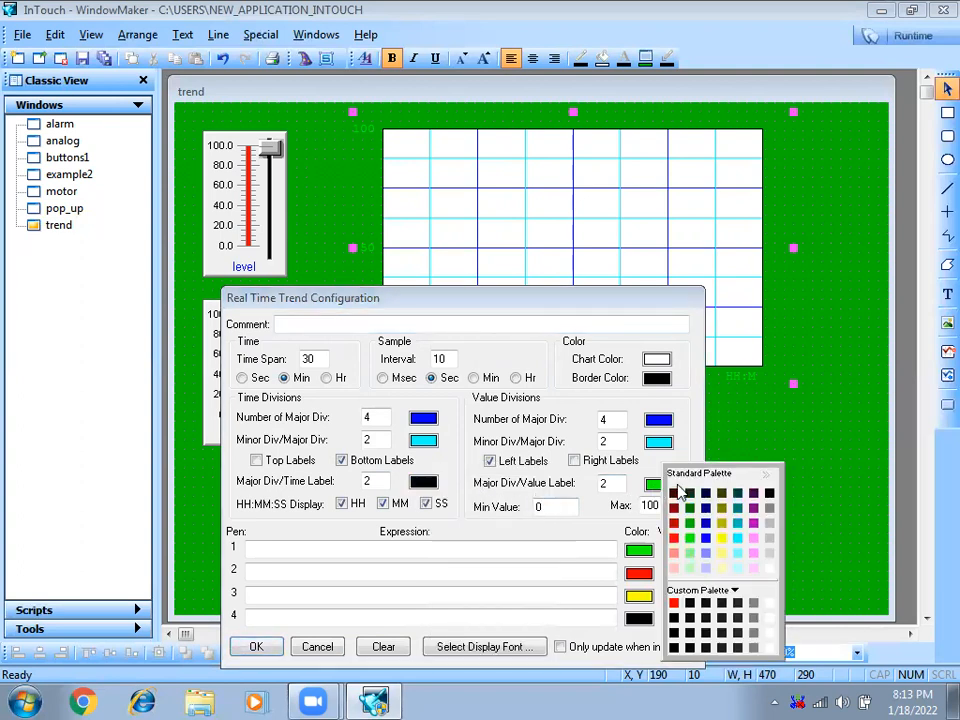
{"action": "left_click", "coordinate": [767, 493]}
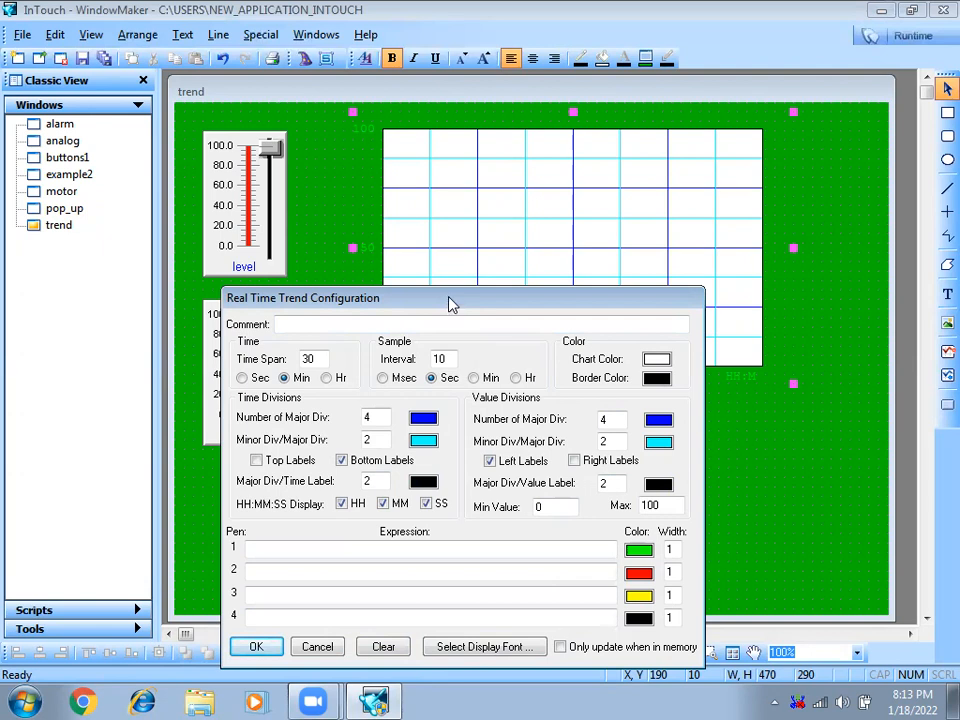
{"action": "left_click_drag", "start_coordinate": [450, 304], "coordinate": [452, 268]}
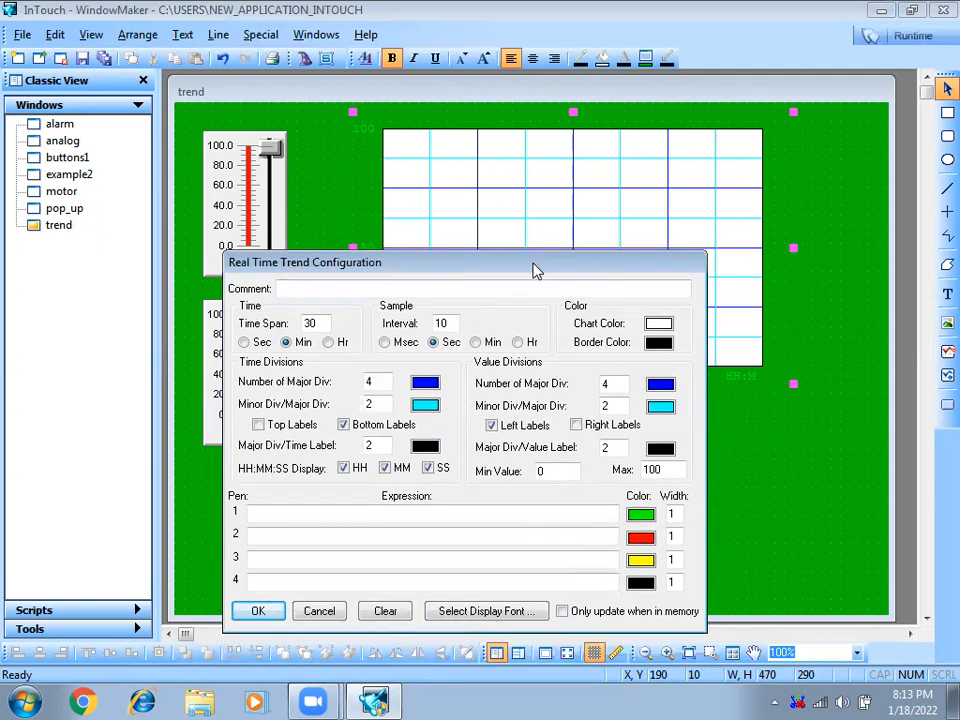
Set the trend's time span to 30 seconds and its sample interval to 100 milliseconds.
{"action": "left_click_drag", "start_coordinate": [533, 270], "coordinate": [515, 403]}
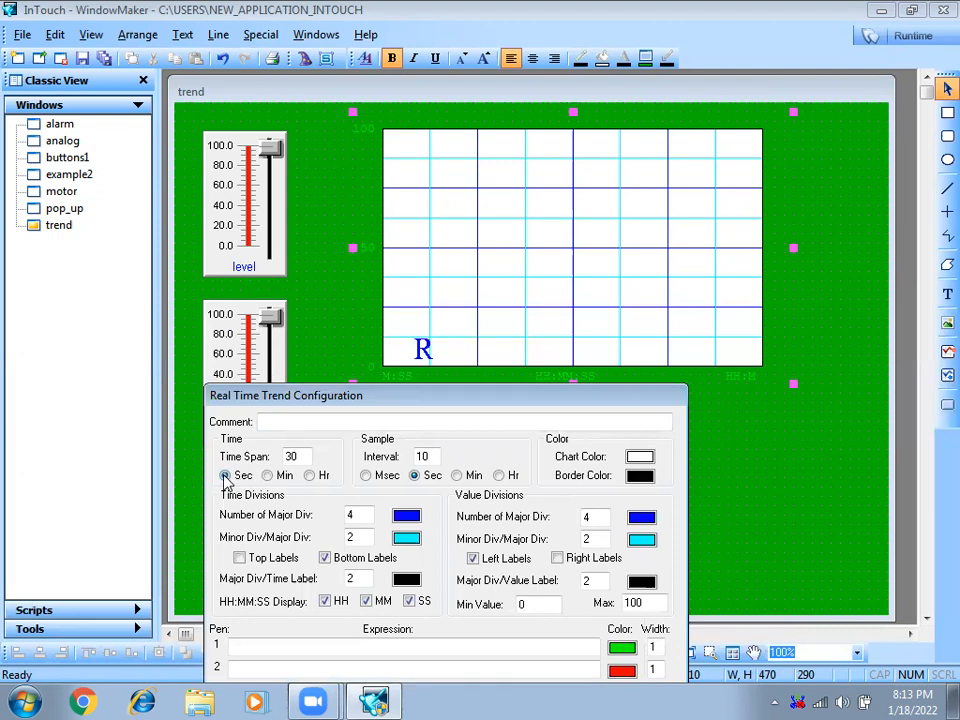
{"action": "left_click", "coordinate": [300, 457]}
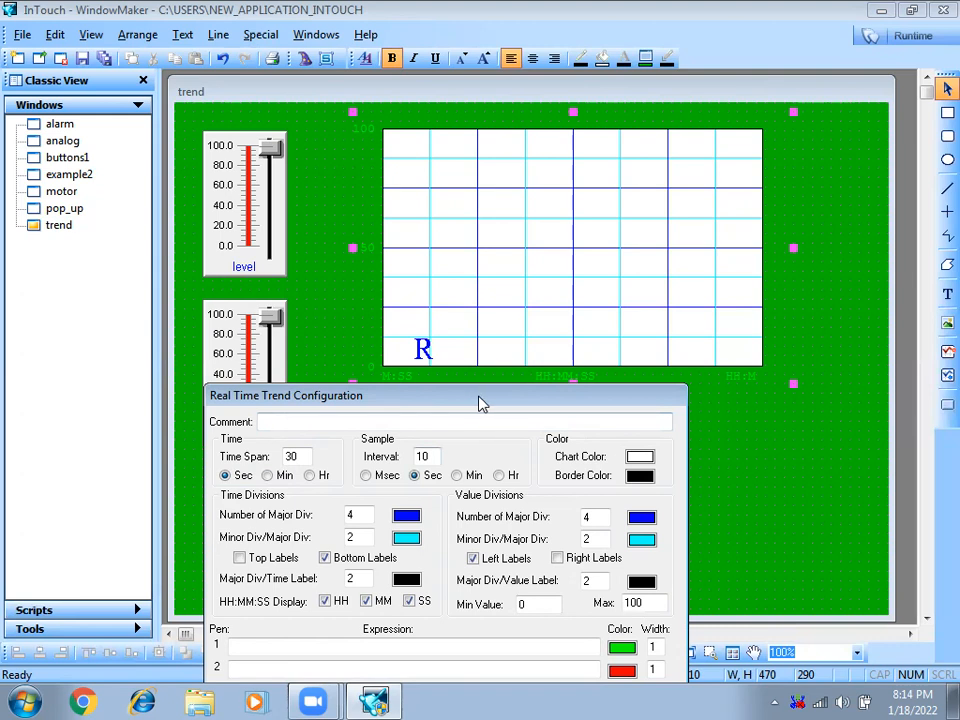
{"action": "left_click_drag", "start_coordinate": [480, 404], "coordinate": [481, 433]}
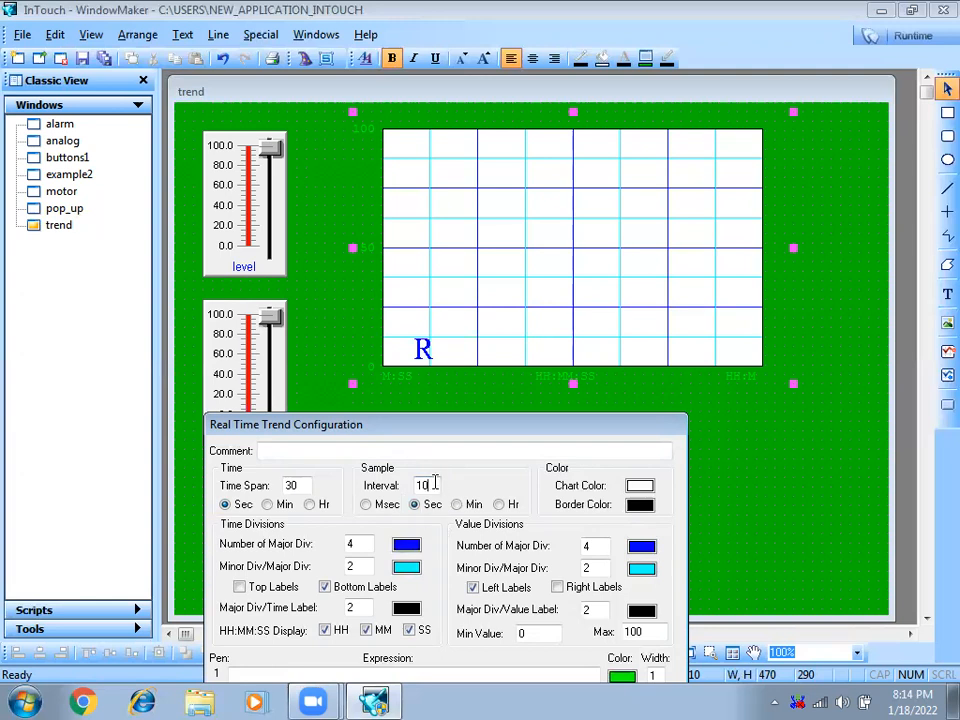
{"action": "left_click", "coordinate": [366, 505]}
{"action": "left_click_drag", "start_coordinate": [490, 432], "coordinate": [487, 318]}
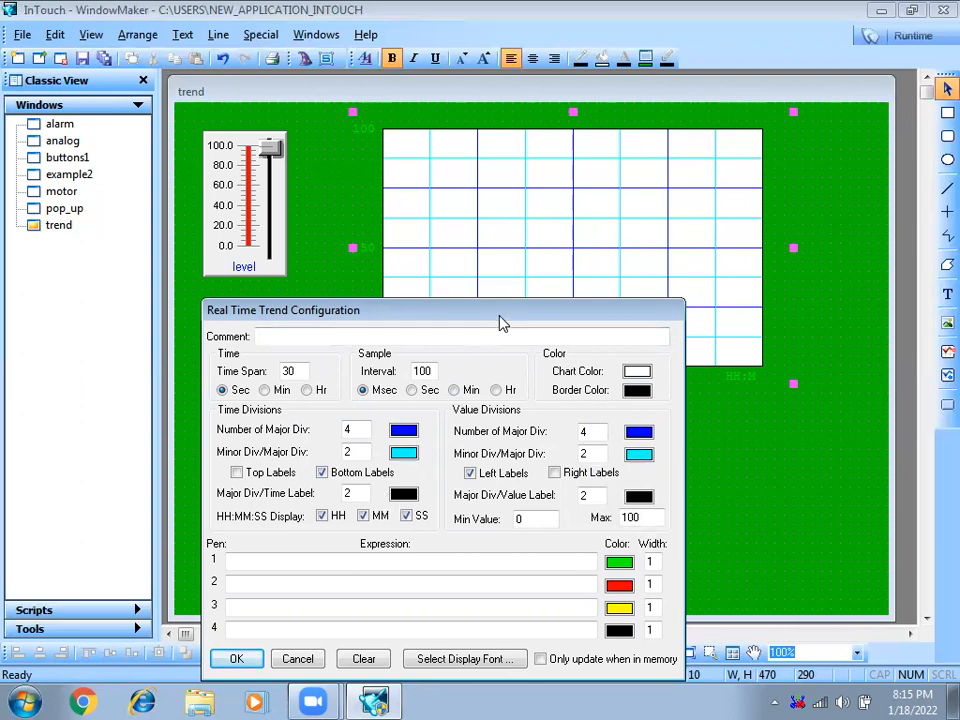
Assign the level tag to pen 1 and the speed tag to pen 2 of the trend.
{"action": "left_click_drag", "start_coordinate": [503, 319], "coordinate": [497, 274]}
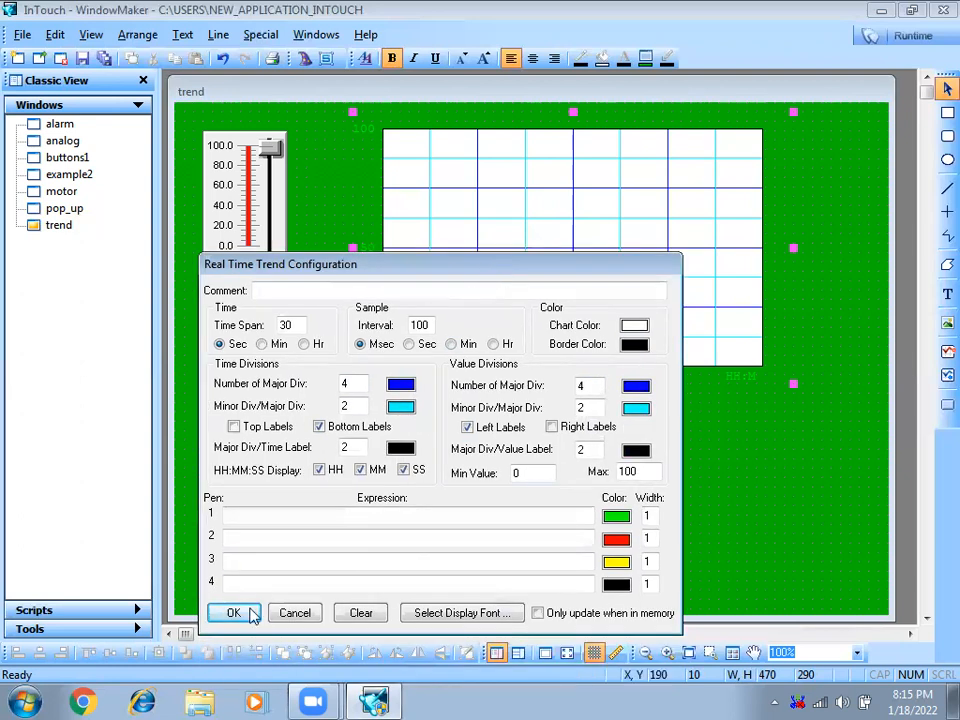
{"action": "left_click", "coordinate": [247, 519]}
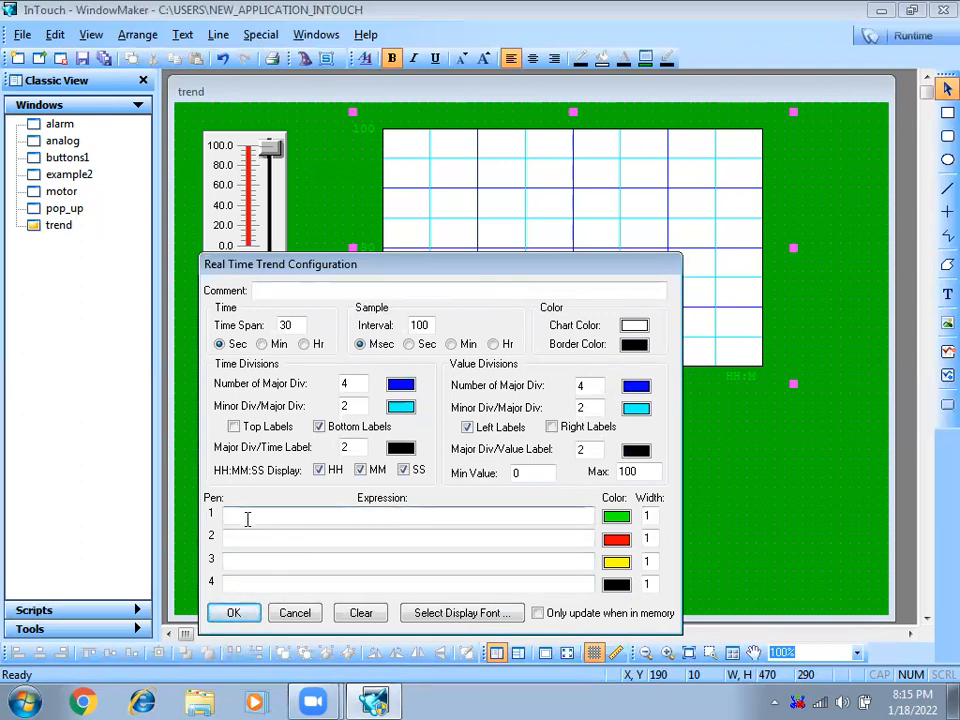
{"action": "type", "text": "level"}
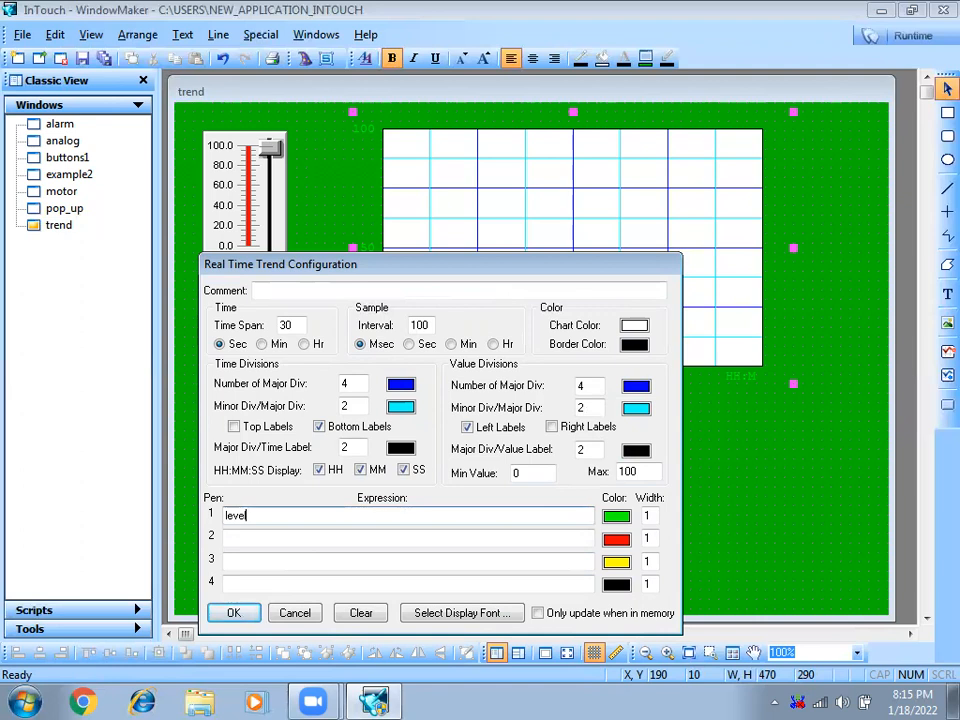
{"action": "left_click", "coordinate": [236, 540]}
{"action": "type", "text": "speed"}
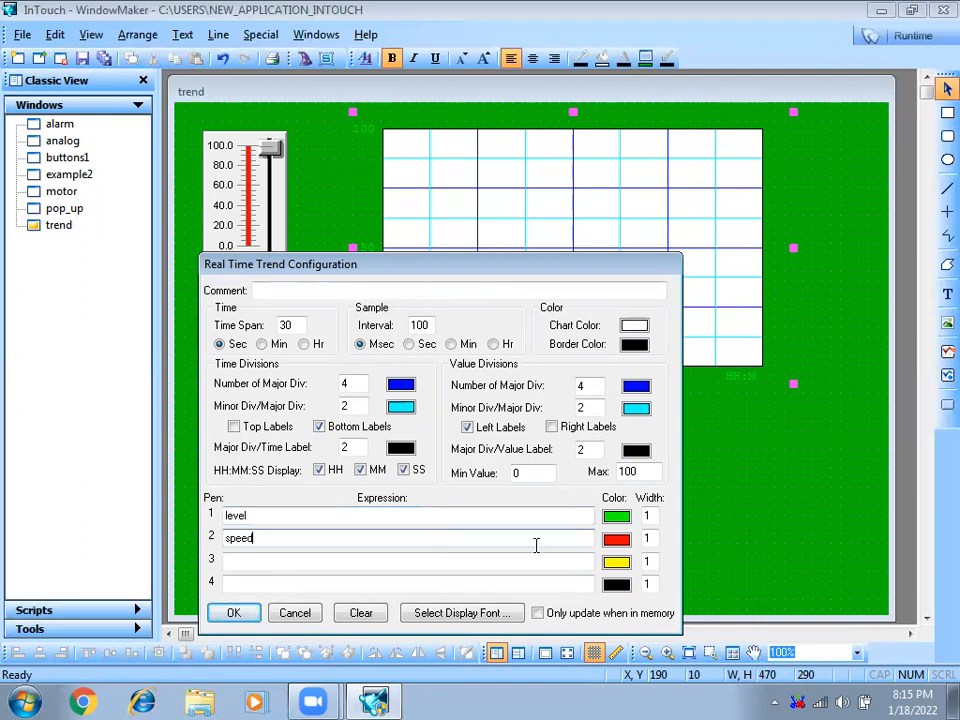
Set the color of pen 1 to dark blue and accept the trend configuration.
{"action": "left_click", "coordinate": [617, 538]}
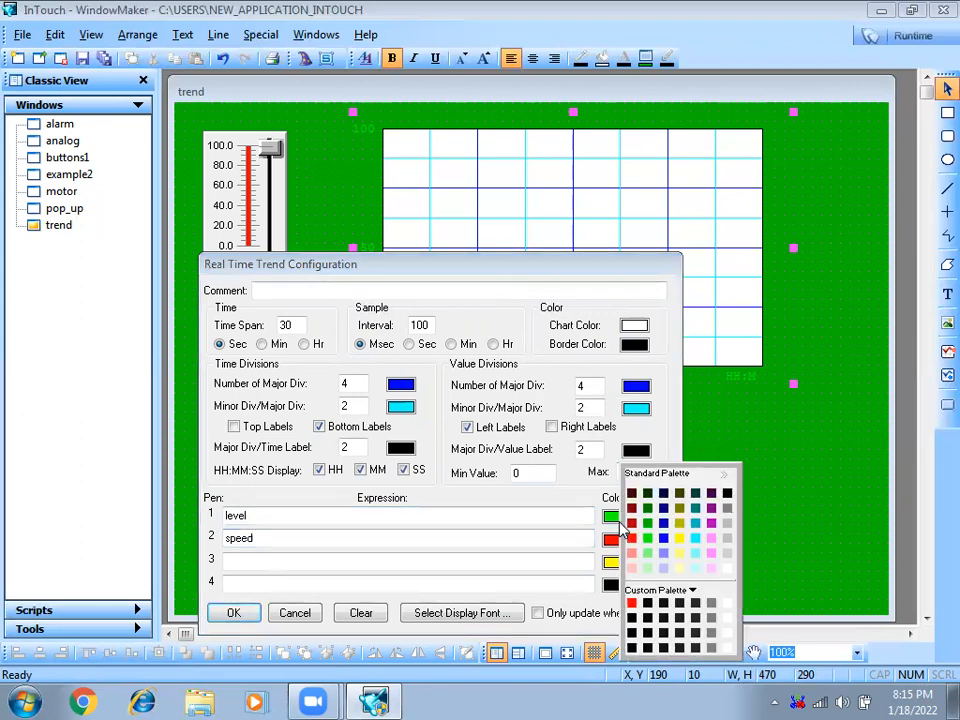
{"action": "left_click", "coordinate": [667, 513]}
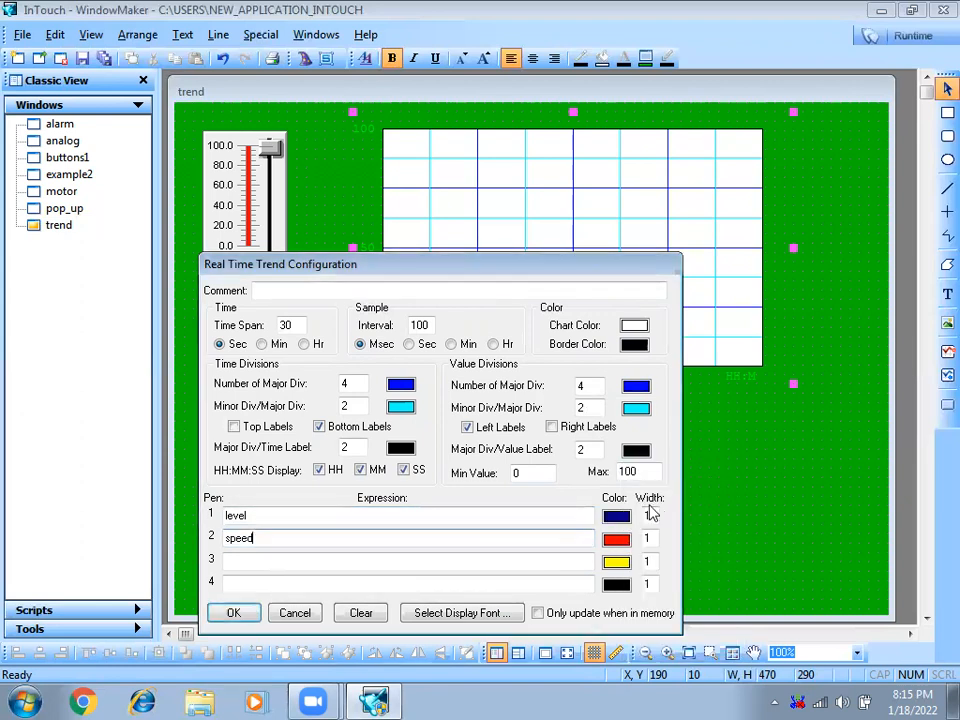
{"action": "left_click", "coordinate": [617, 538]}
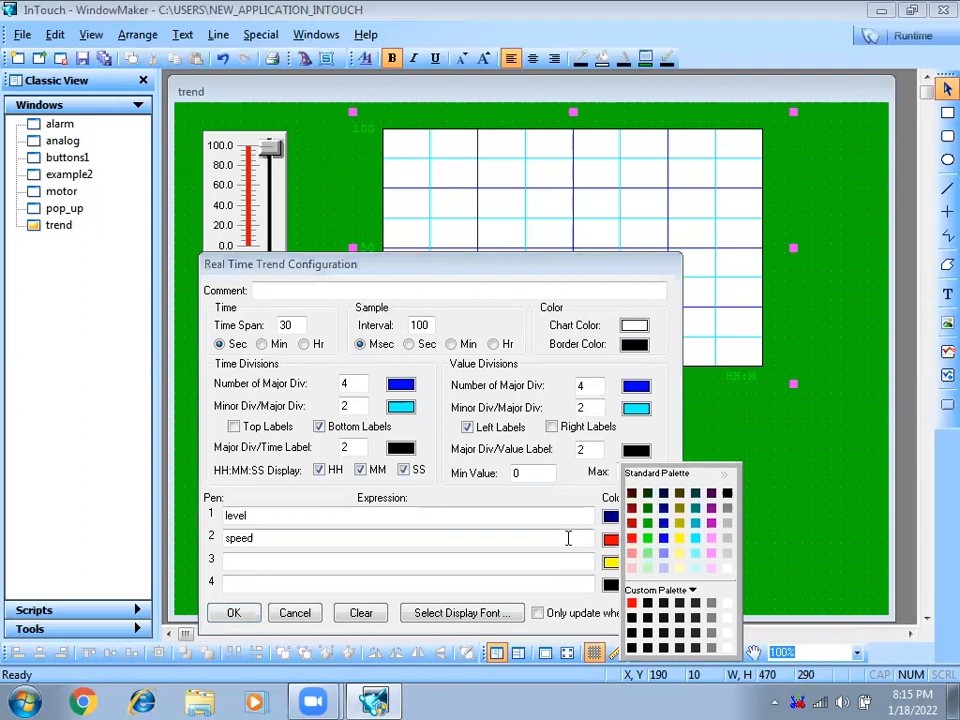
{"action": "left_click", "coordinate": [568, 536]}
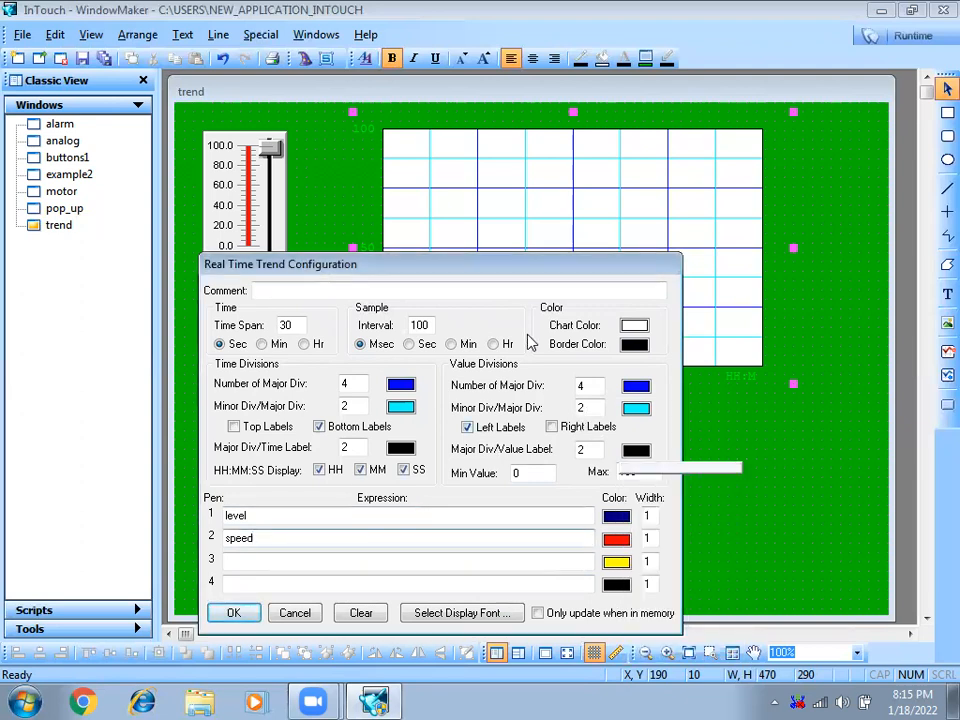
{"action": "left_click_drag", "start_coordinate": [519, 264], "coordinate": [512, 197]}
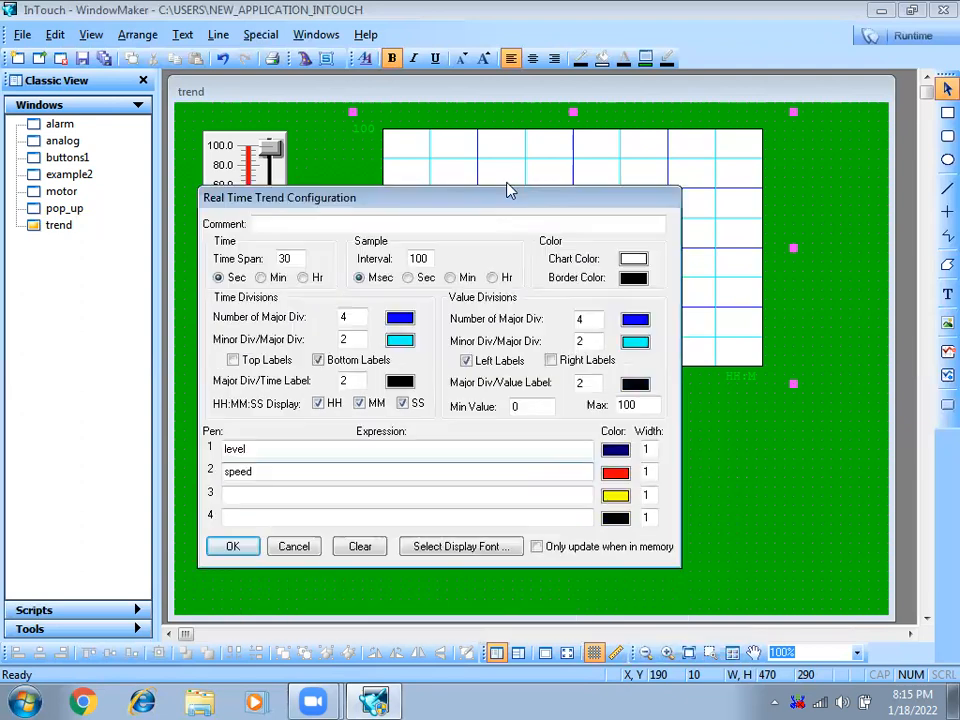
{"action": "left_click", "coordinate": [234, 547]}
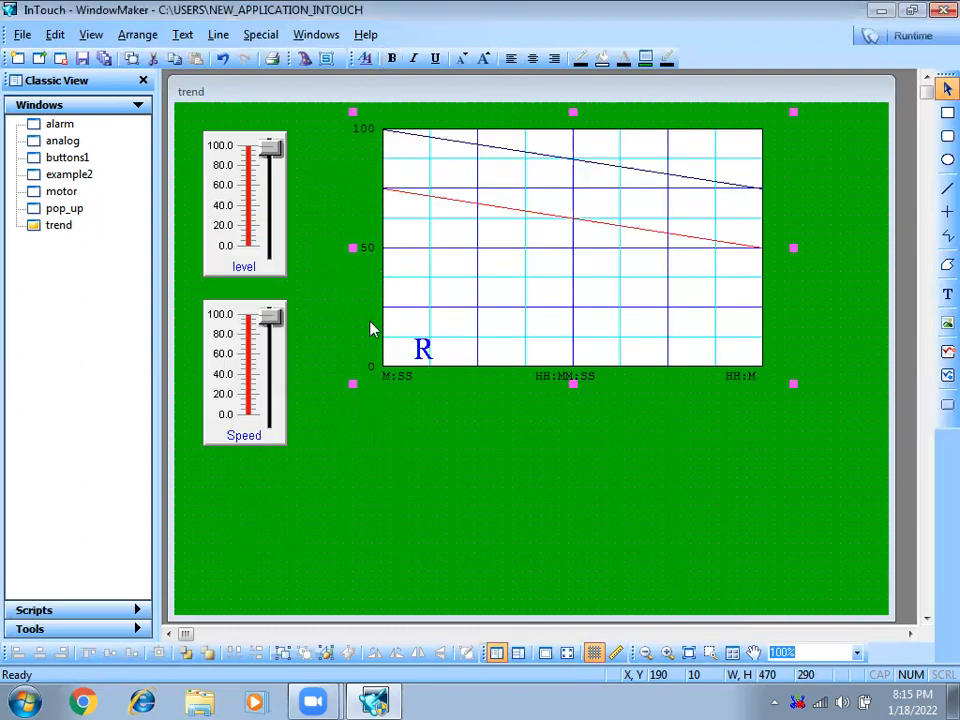
{"action": "left_click", "coordinate": [424, 453]}
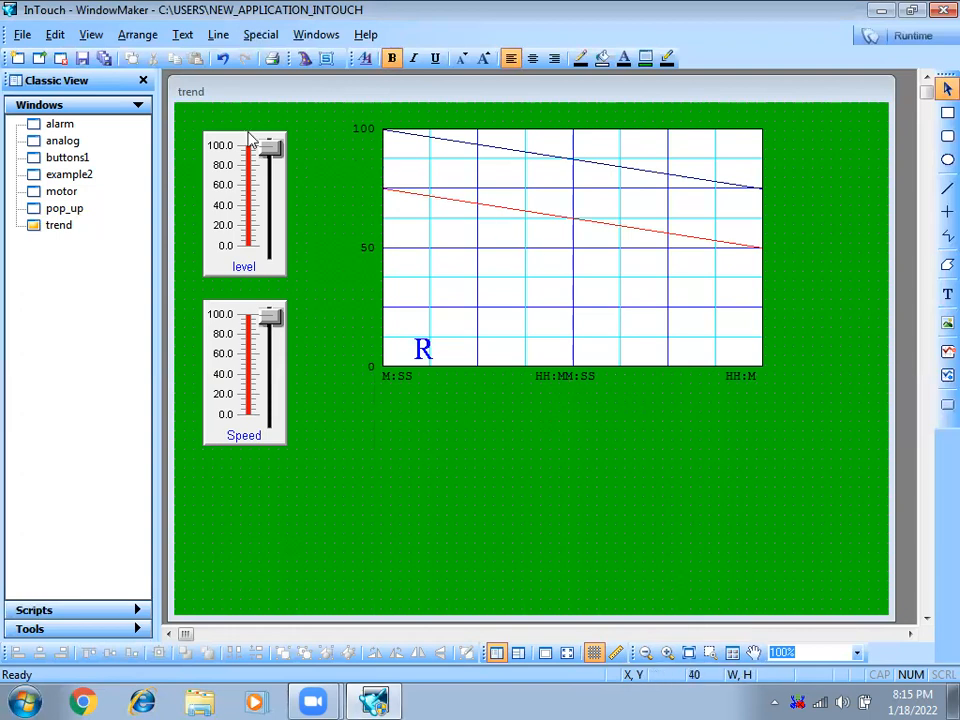
Enable Log Data for the level tag from the upper slider, save the tag, and accept the slider settings.
{"action": "double_click", "coordinate": [251, 197]}
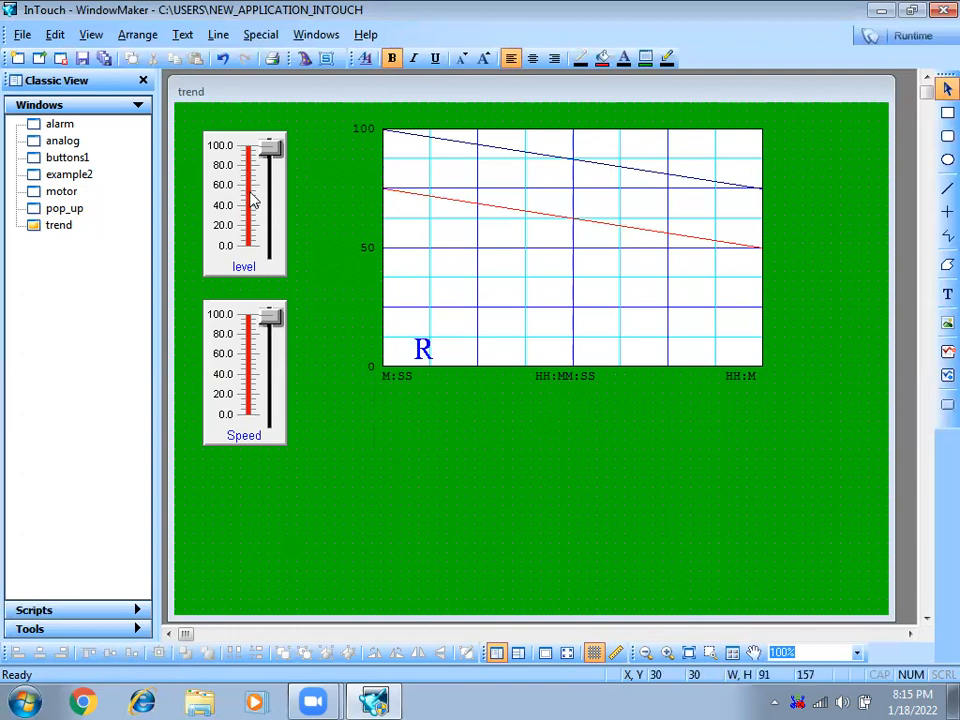
{"action": "double_click", "coordinate": [414, 226]}
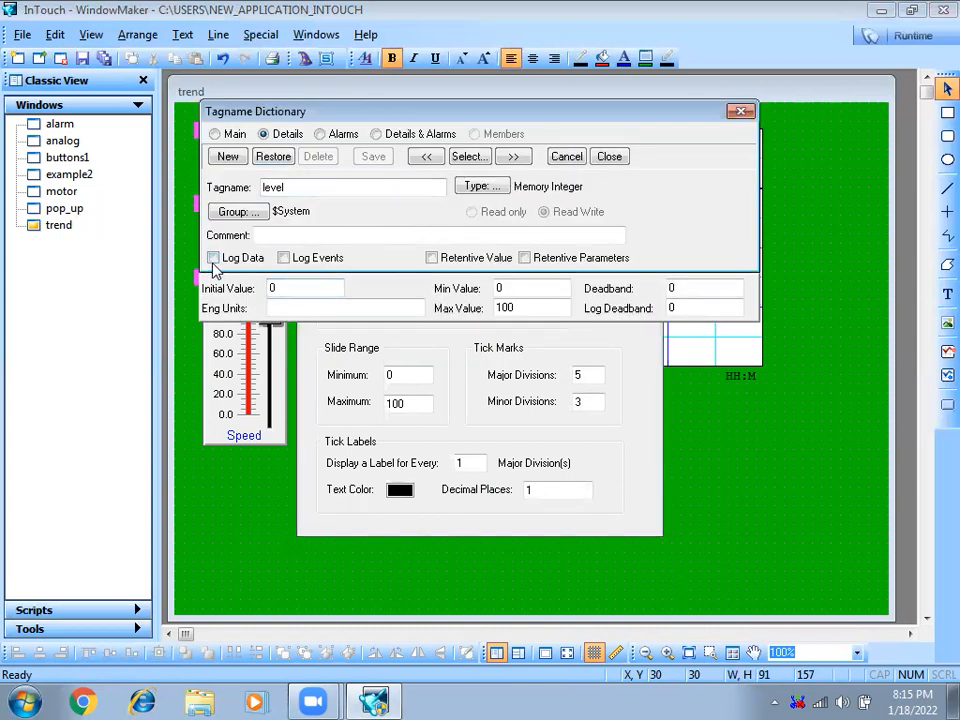
{"action": "left_click", "coordinate": [213, 259]}
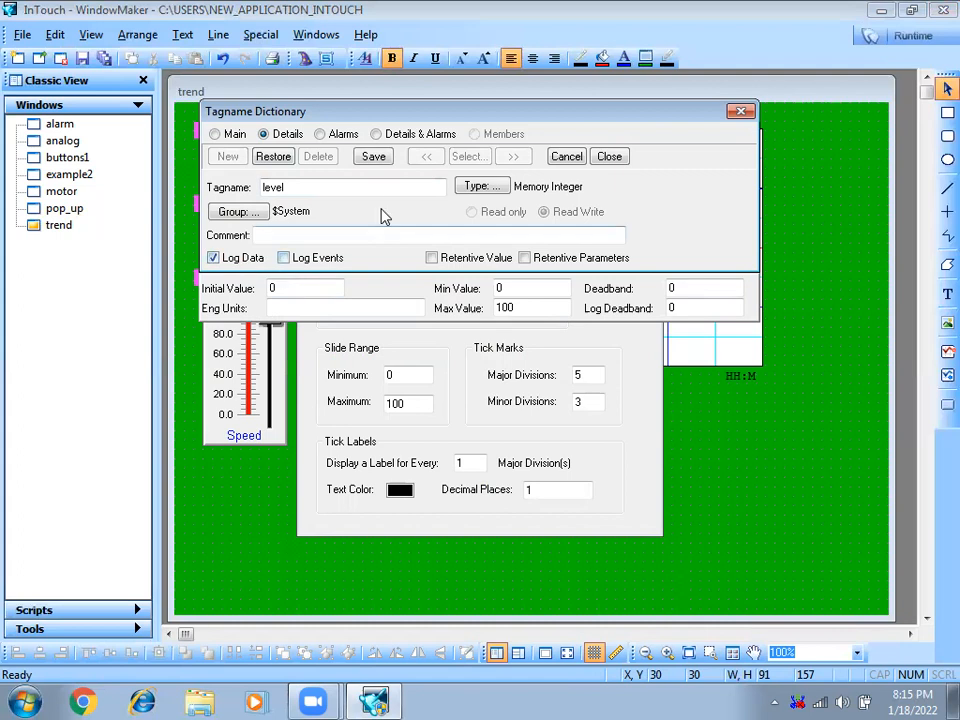
{"action": "left_click", "coordinate": [373, 158]}
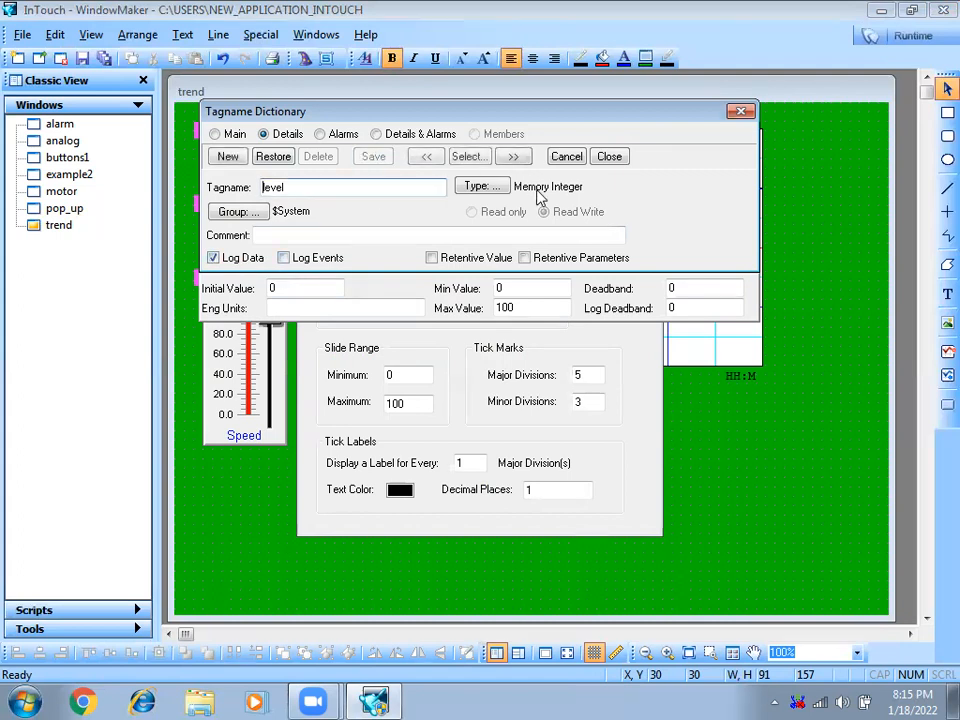
{"action": "left_click", "coordinate": [608, 157]}
{"action": "left_click", "coordinate": [614, 228]}
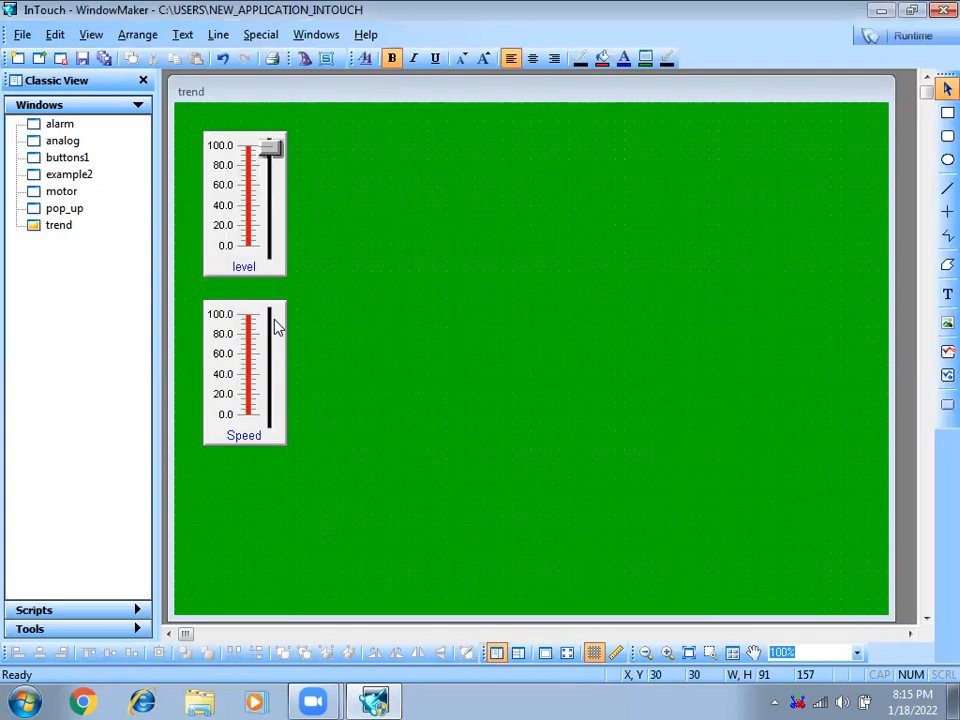
Enable Log Data for the speed tag from the lower slider, save the tag, and accept the slider settings.
{"action": "double_click", "coordinate": [255, 343]}
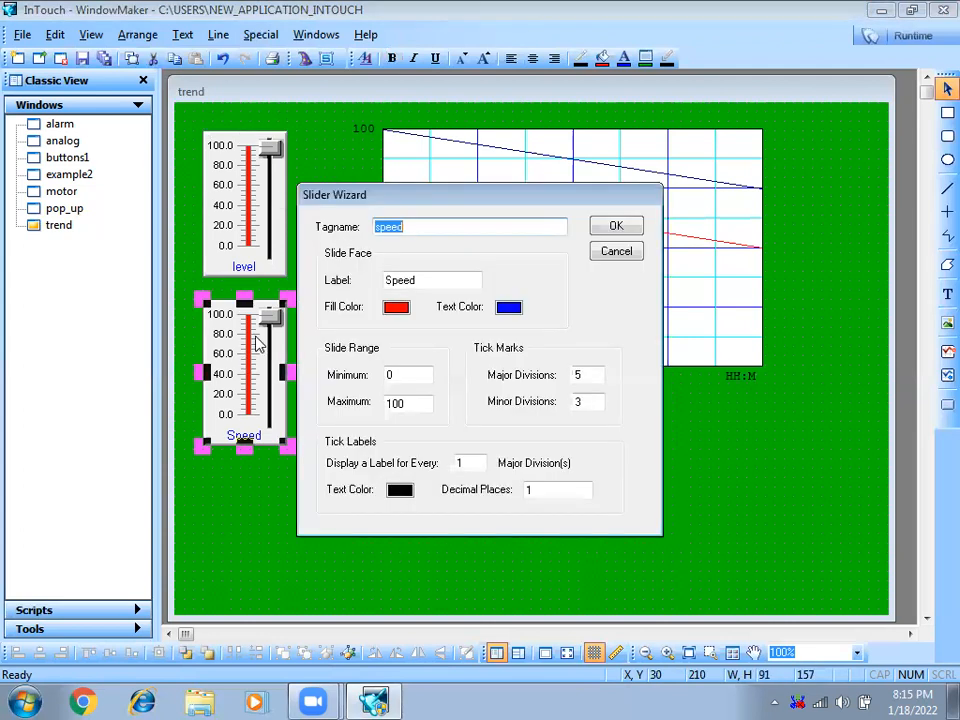
{"action": "double_click", "coordinate": [418, 225]}
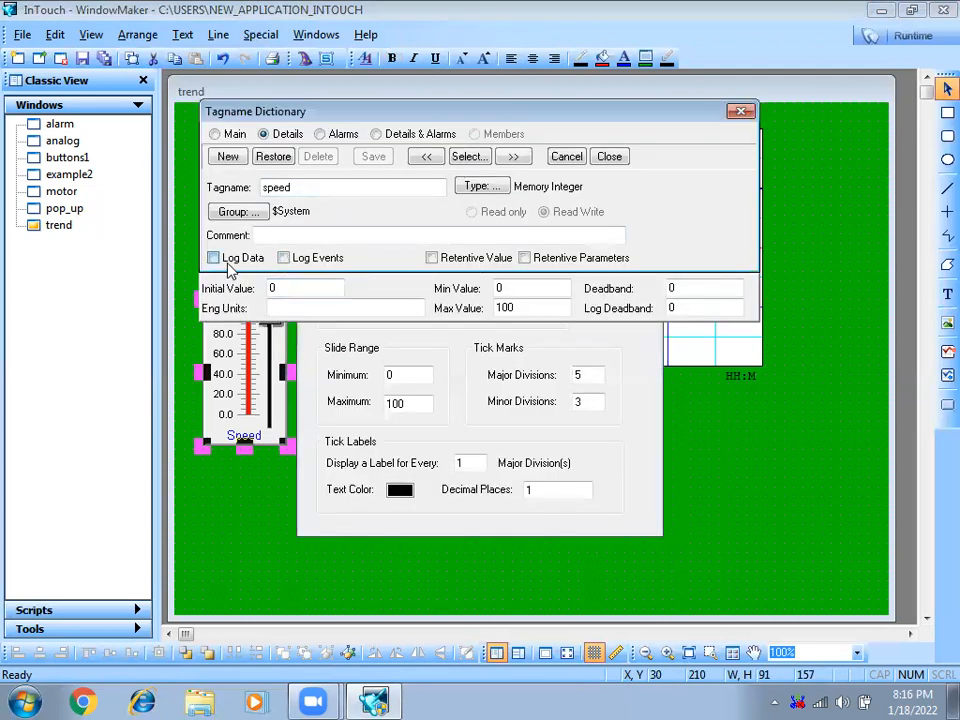
{"action": "left_click", "coordinate": [214, 258]}
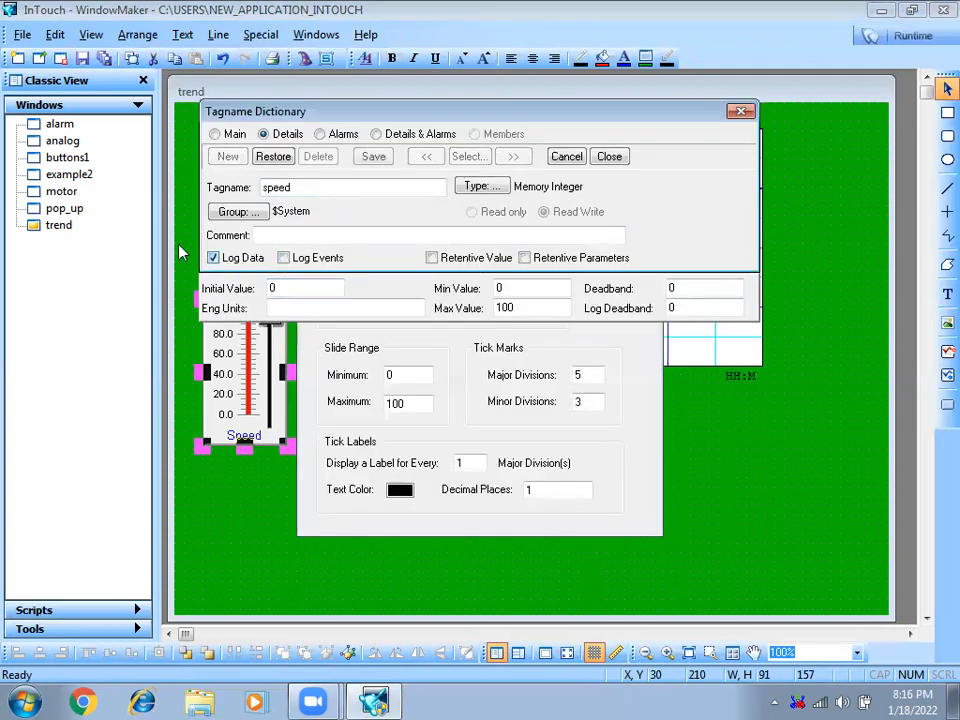
{"action": "left_click", "coordinate": [379, 163]}
{"action": "left_click", "coordinate": [609, 157]}
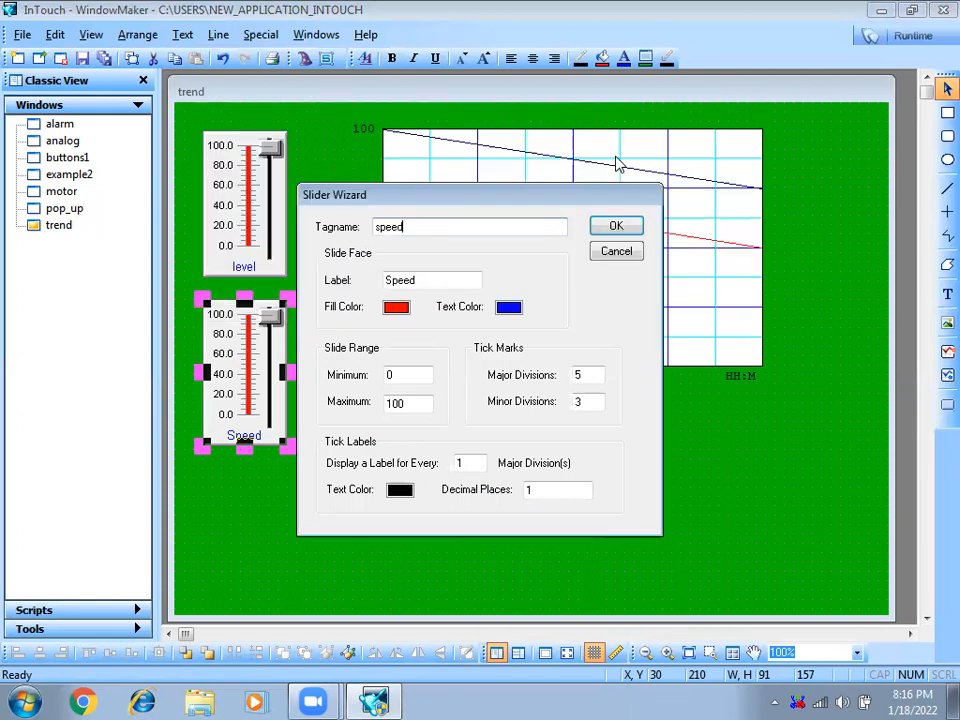
{"action": "left_click", "coordinate": [613, 226]}
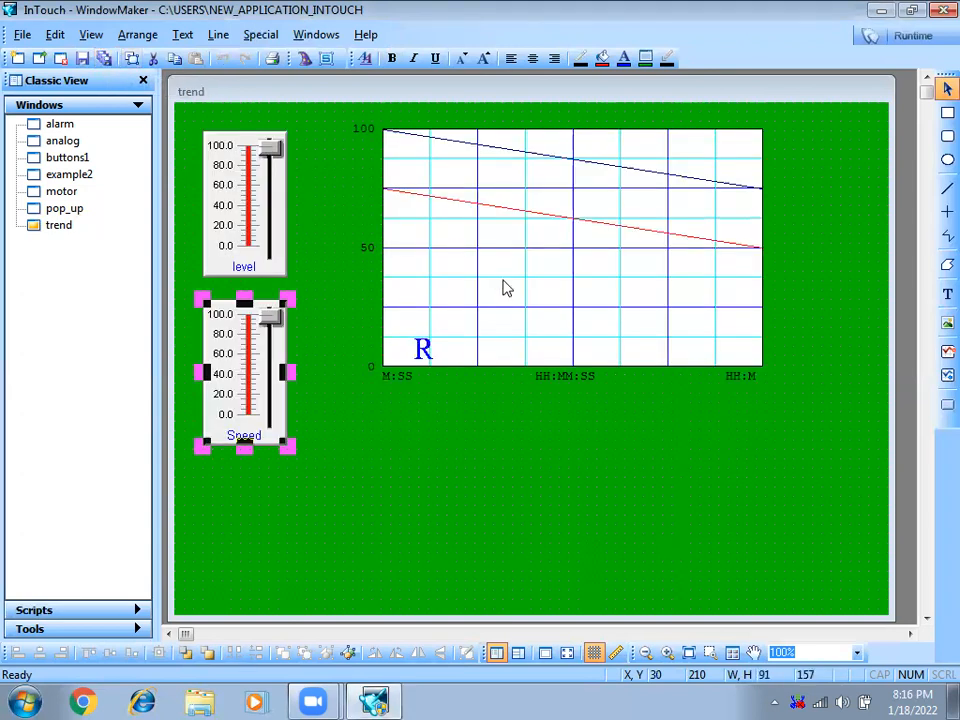
Test the window in runtime by raising the level slider to about 47, and return to development.
{"action": "left_click", "coordinate": [912, 38]}
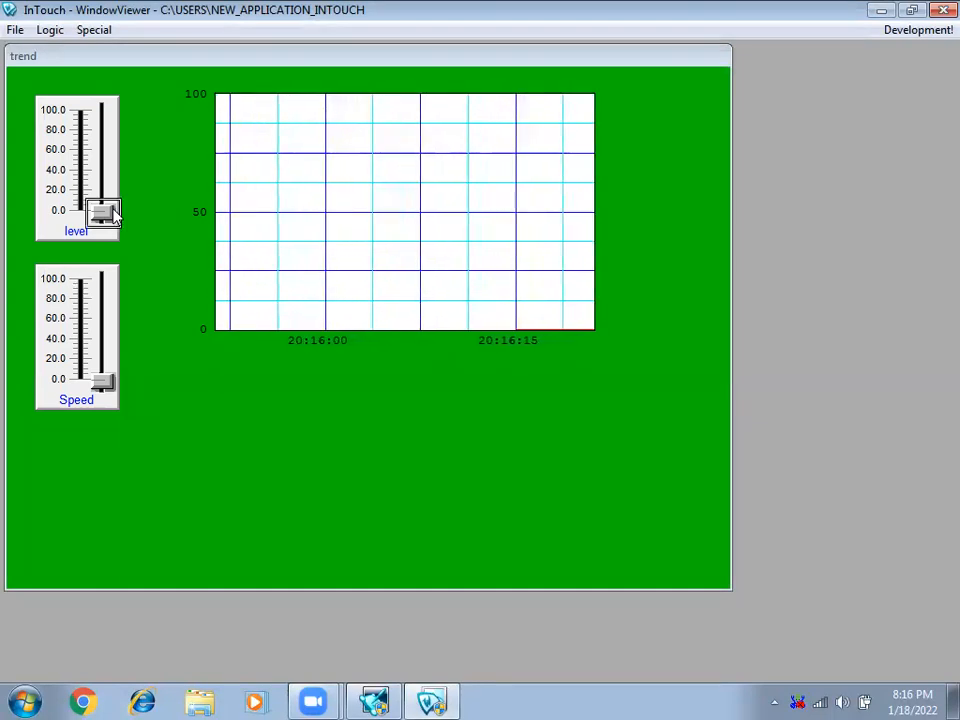
{"action": "left_click_drag", "start_coordinate": [113, 210], "coordinate": [107, 165]}
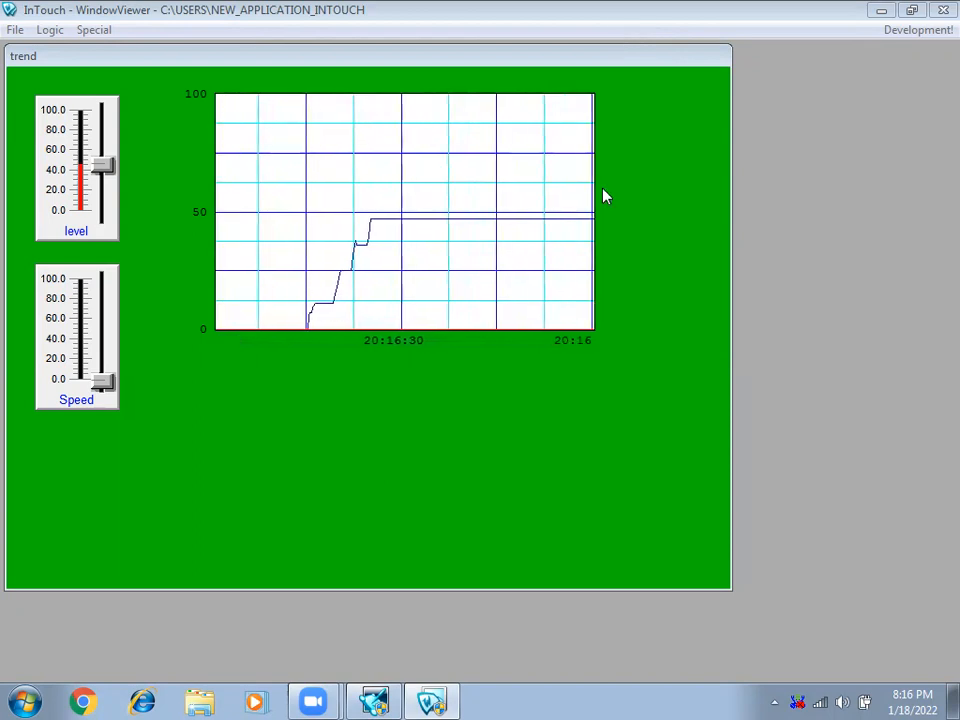
{"action": "left_click", "coordinate": [926, 30]}
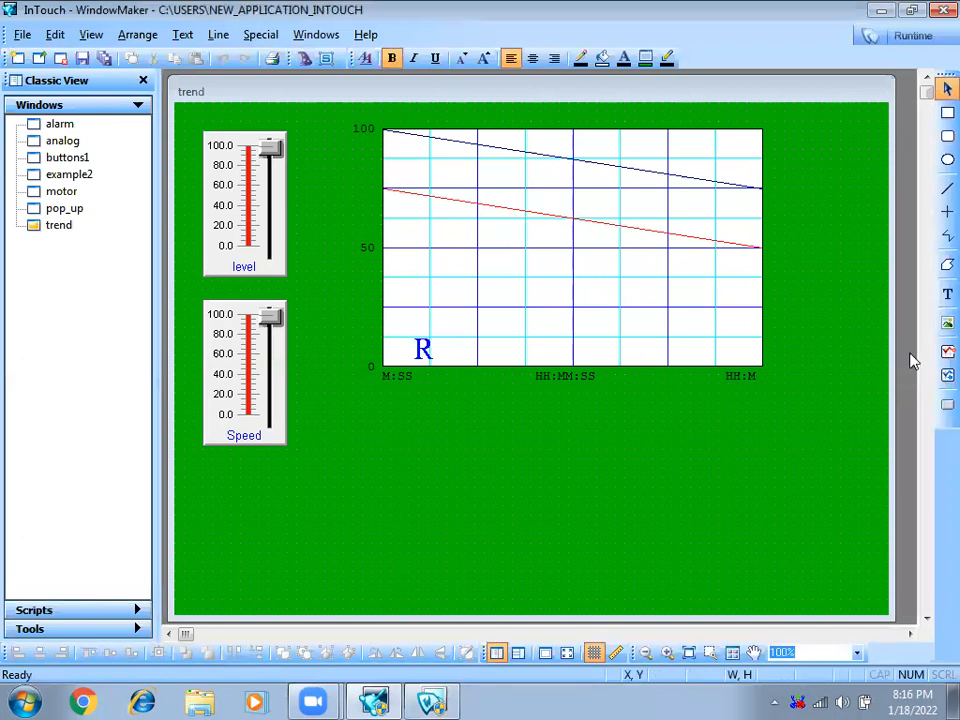
Check the level tag's definition and the pen assignments in the real-time trend's configuration.
{"action": "double_click", "coordinate": [580, 281]}
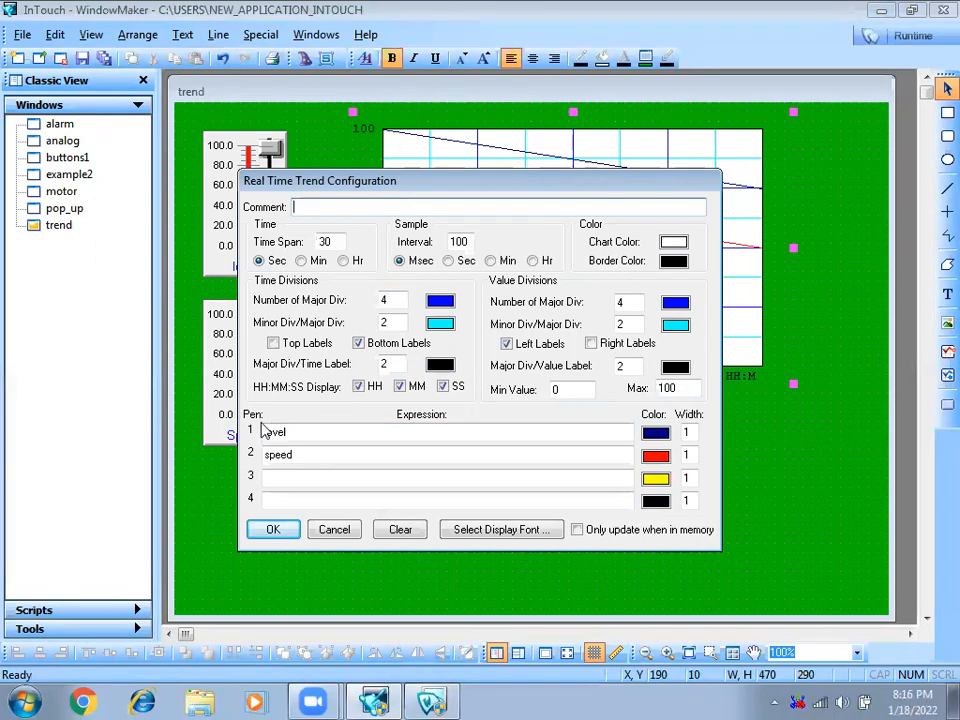
{"action": "left_click", "coordinate": [299, 432]}
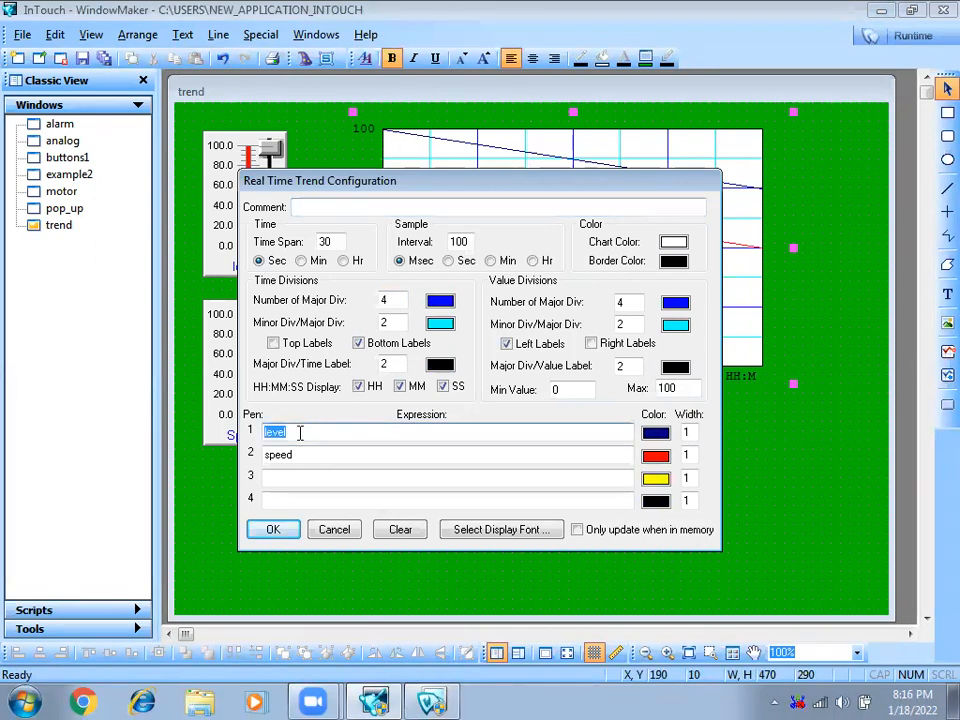
{"action": "double_click", "coordinate": [299, 432]}
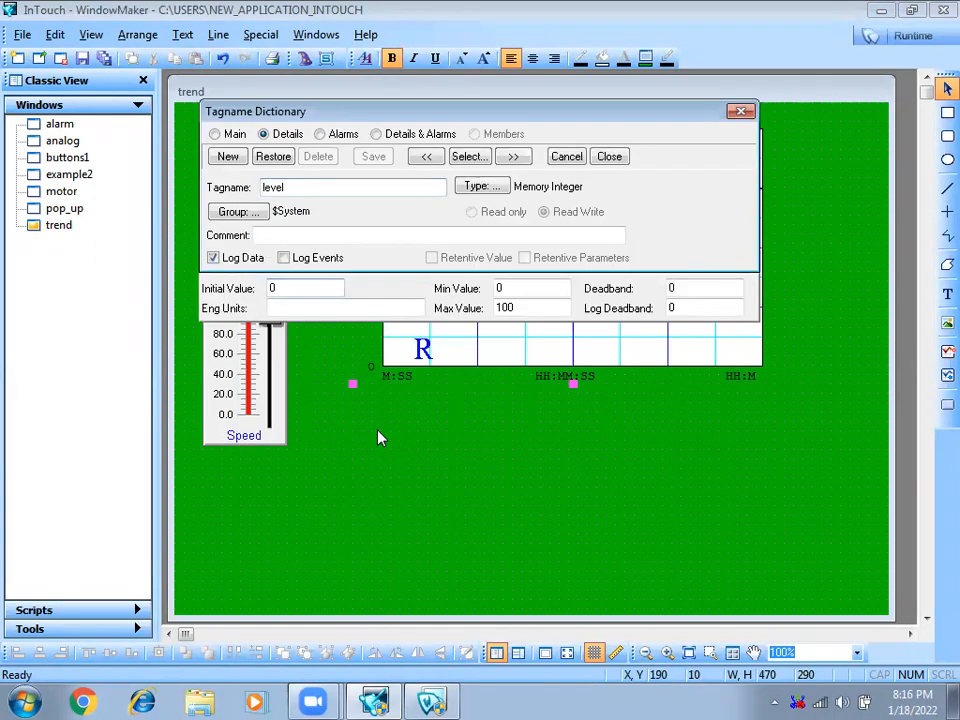
{"action": "left_click", "coordinate": [609, 156]}
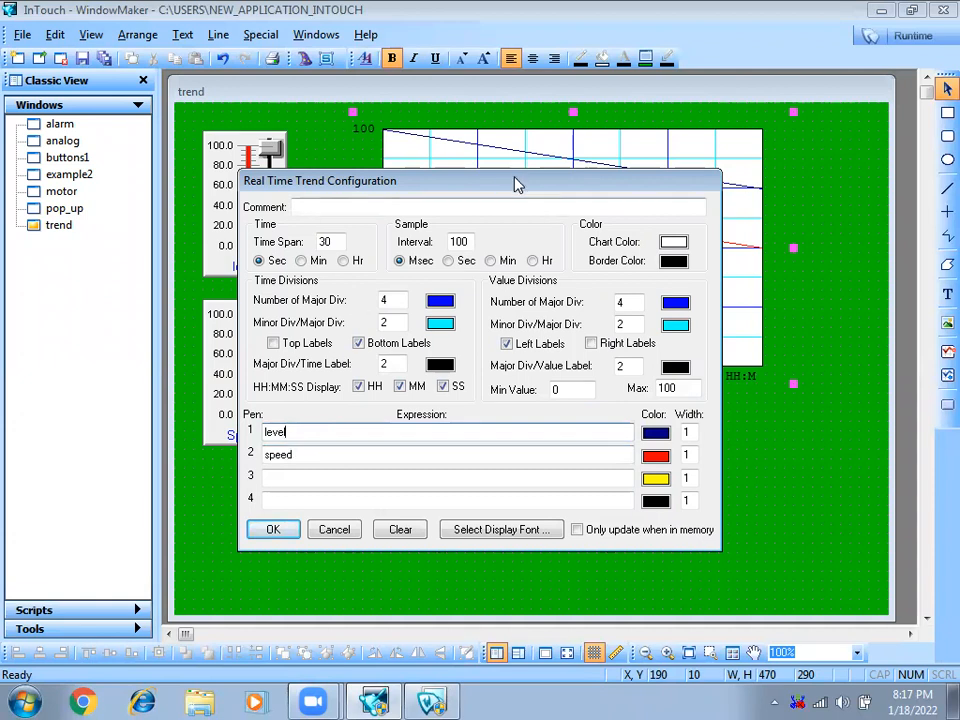
{"action": "left_click_drag", "start_coordinate": [517, 184], "coordinate": [515, 273]}
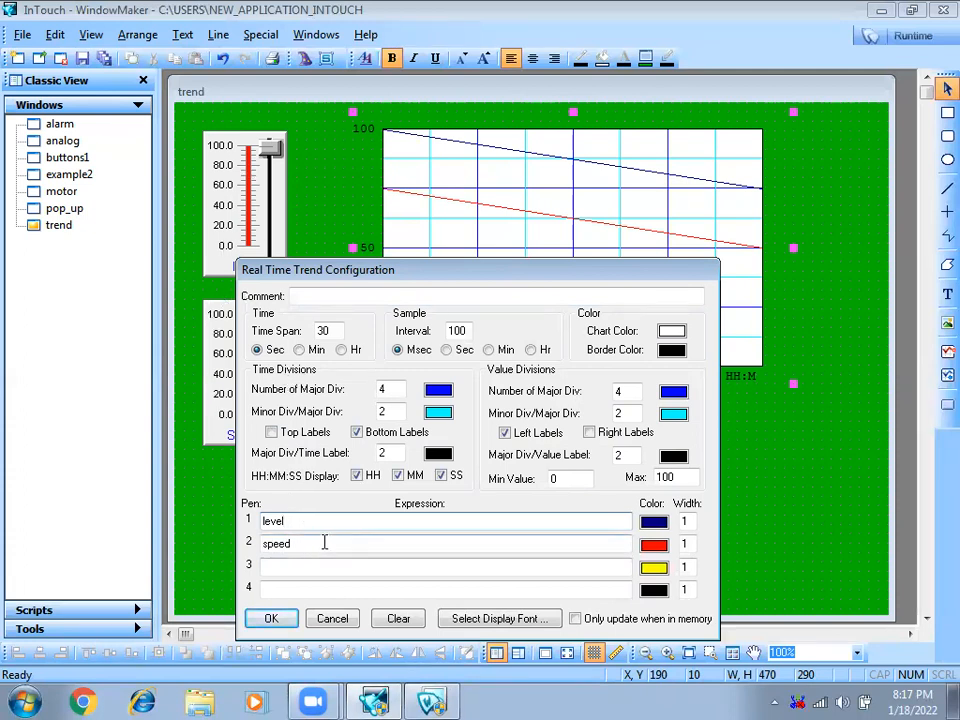
{"action": "left_click", "coordinate": [285, 621]}
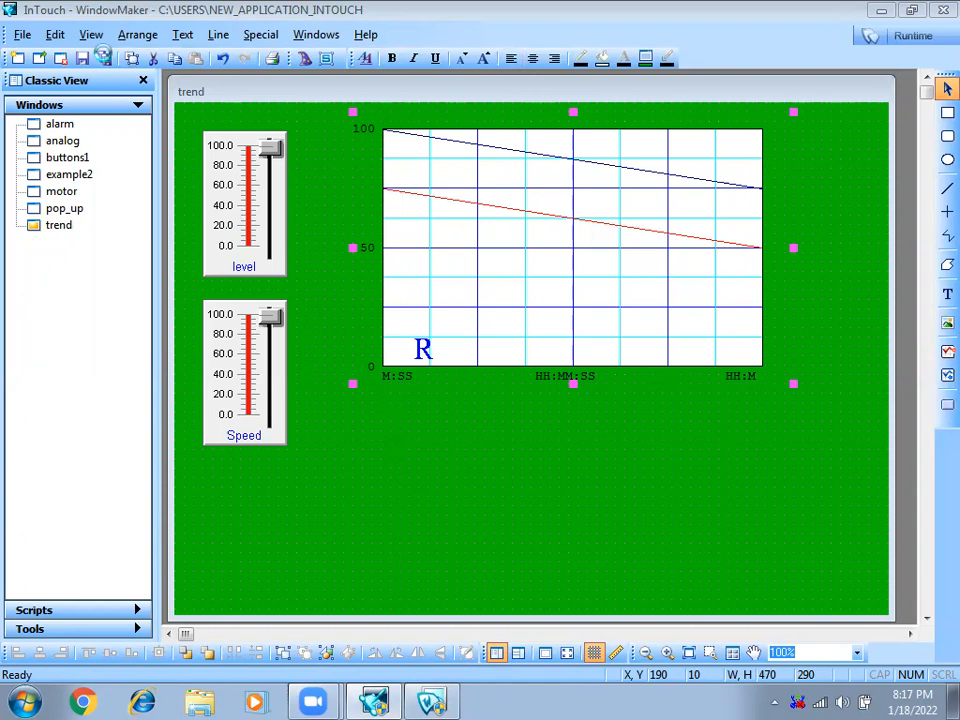
Test both trend pens in runtime by setting level to about 60 and speed to about 57, and return to development.
{"action": "left_click", "coordinate": [905, 35]}
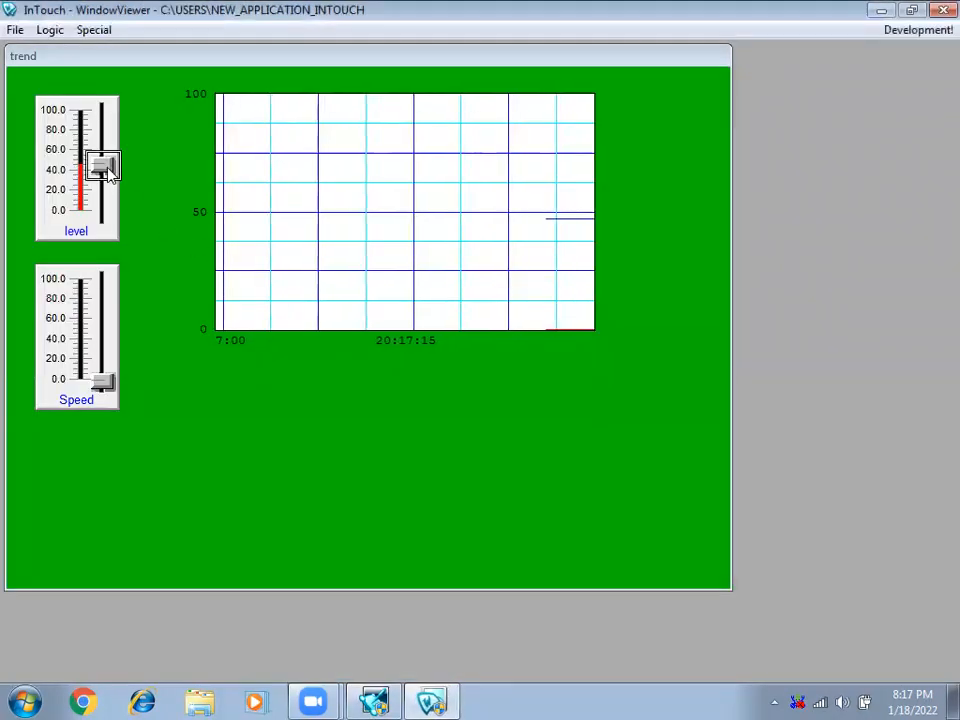
{"action": "mouse_move", "coordinate": [108, 168]}
{"action": "left_mouse_down"}
{"action": "mouse_move", "coordinate": [104, 158]}
{"action": "mouse_move", "coordinate": [103, 178]}
{"action": "mouse_move", "coordinate": [103, 151]}
{"action": "left_mouse_up"}
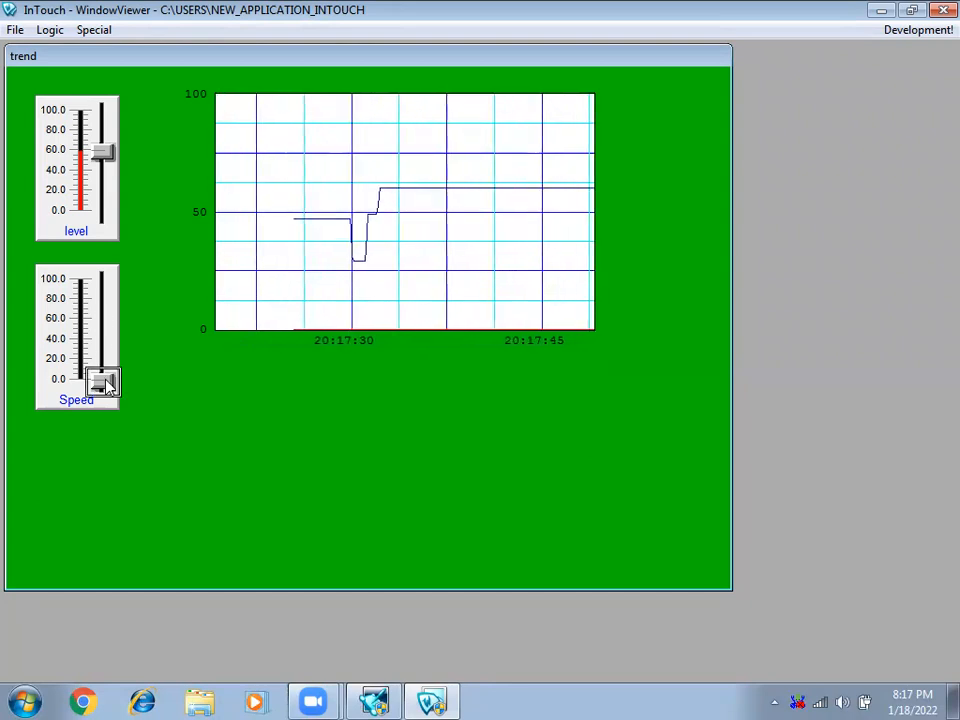
{"action": "mouse_move", "coordinate": [106, 385]}
{"action": "left_mouse_down"}
{"action": "mouse_move", "coordinate": [95, 305]}
{"action": "mouse_move", "coordinate": [94, 316]}
{"action": "left_mouse_up"}
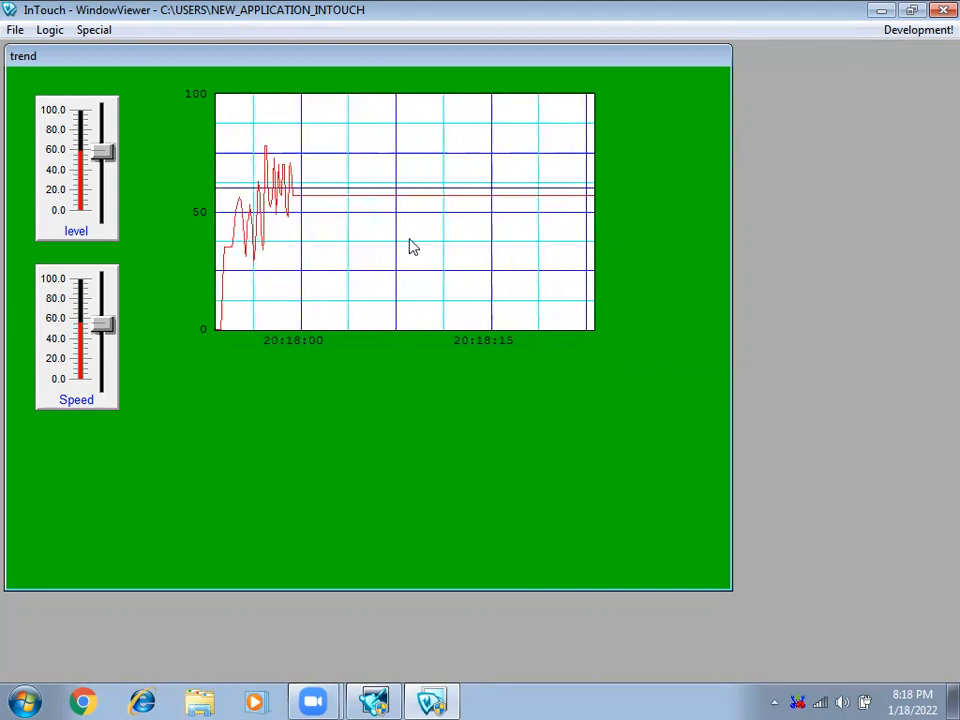
{"action": "left_click", "coordinate": [914, 32]}
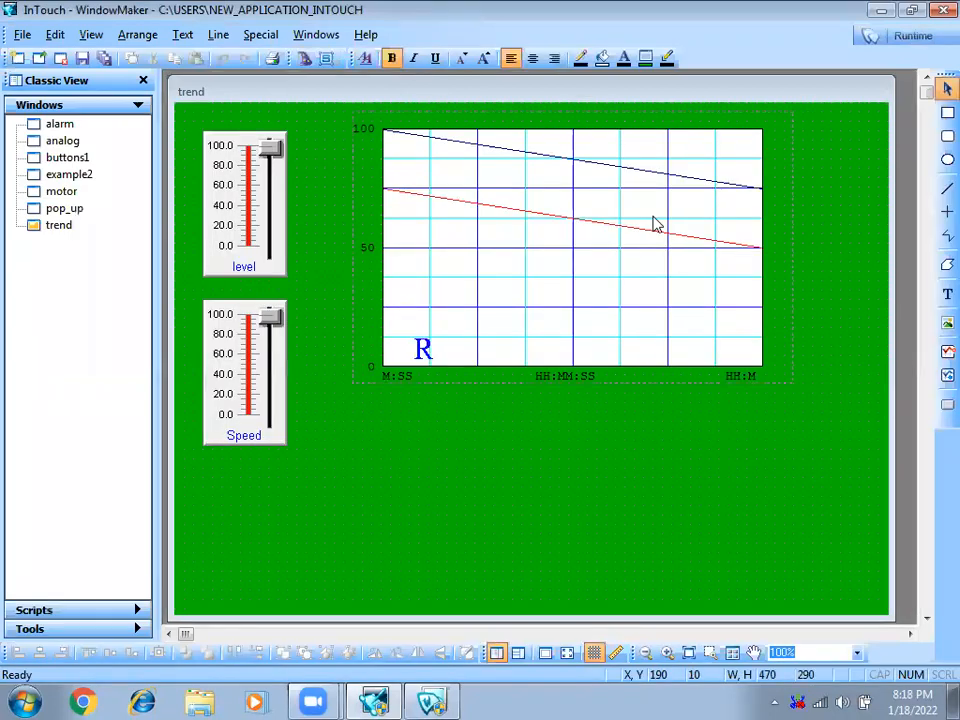
Nudge the real-time trend slightly upward in the window.
{"action": "left_click", "coordinate": [655, 224]}
{"action": "key", "text": "Up"}
{"action": "key", "text": "Up"}
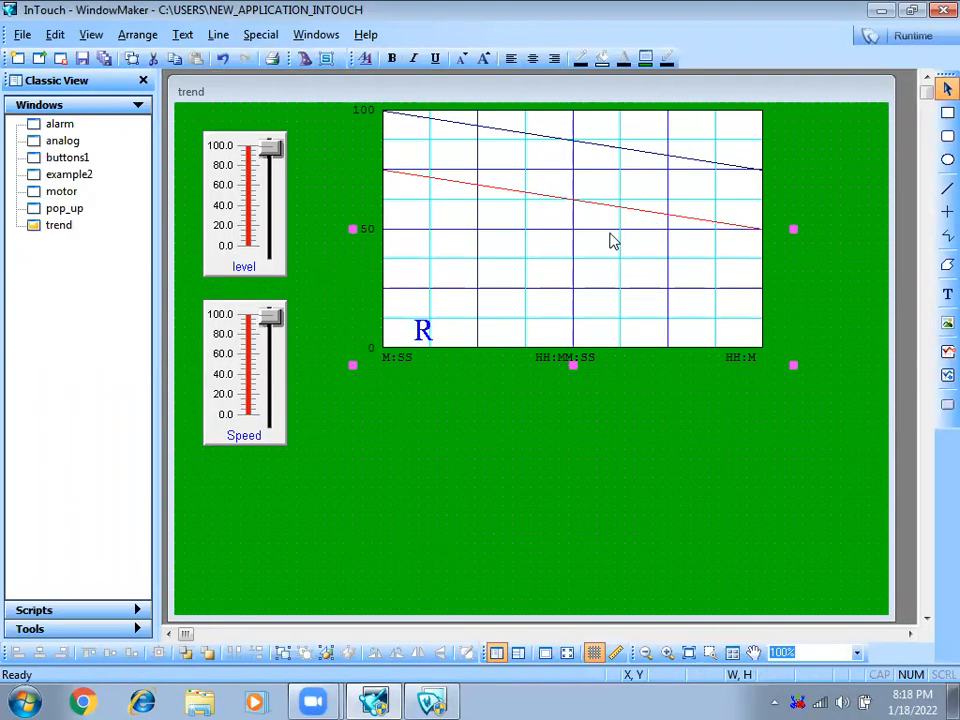
Enlarge the trend window by extending its lower edge downward and its right edge slightly outward.
{"action": "left_click", "coordinate": [926, 619]}
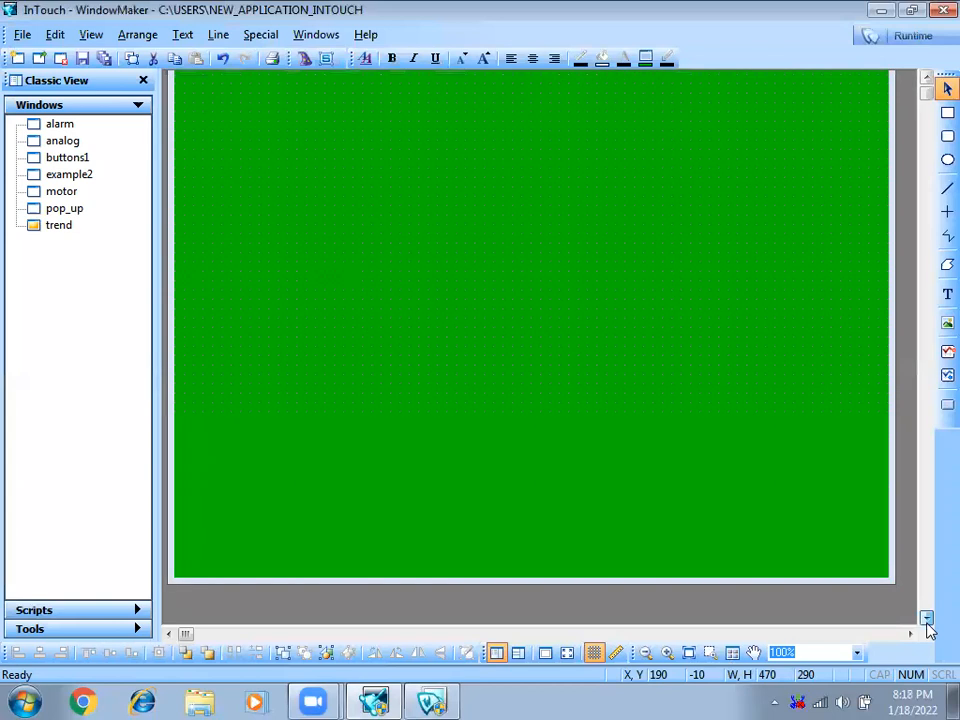
{"action": "left_click", "coordinate": [926, 619]}
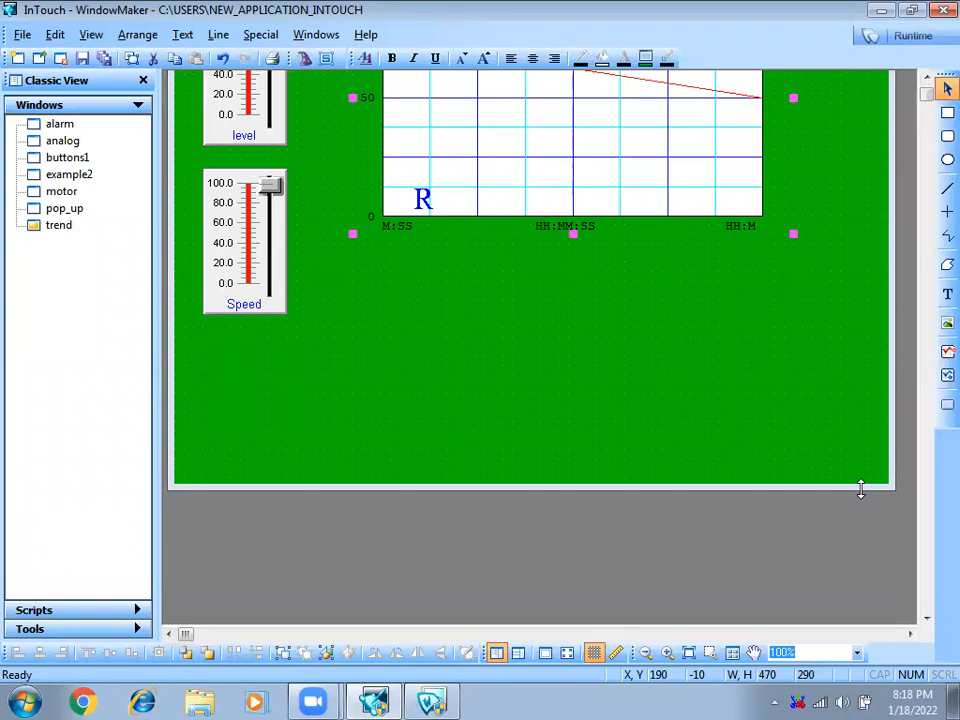
{"action": "left_click_drag", "start_coordinate": [860, 488], "coordinate": [872, 613]}
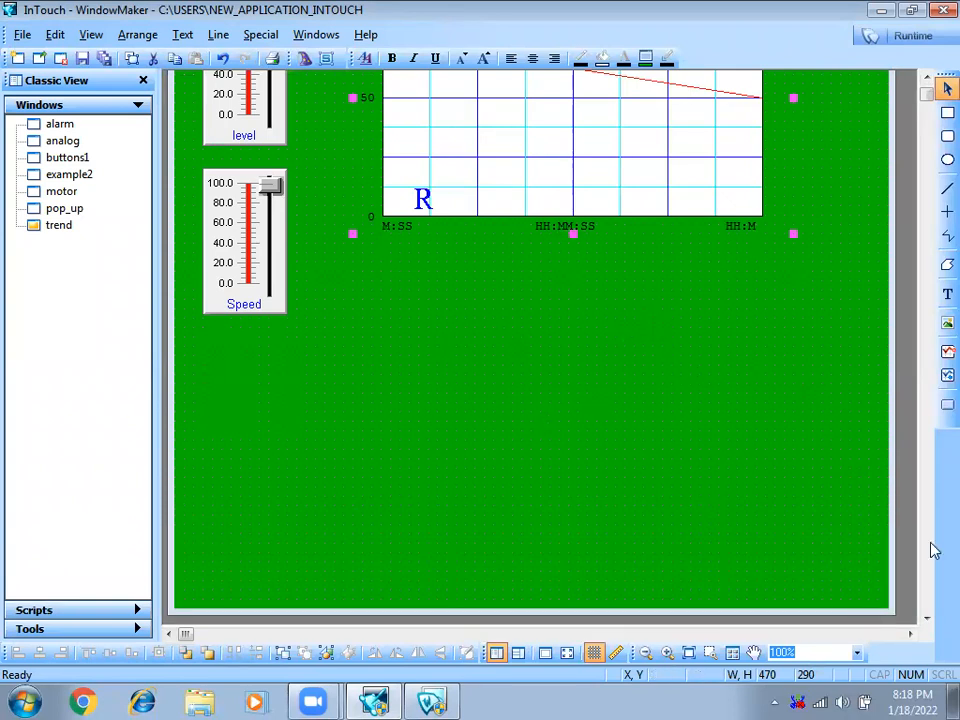
{"action": "left_click", "coordinate": [926, 619]}
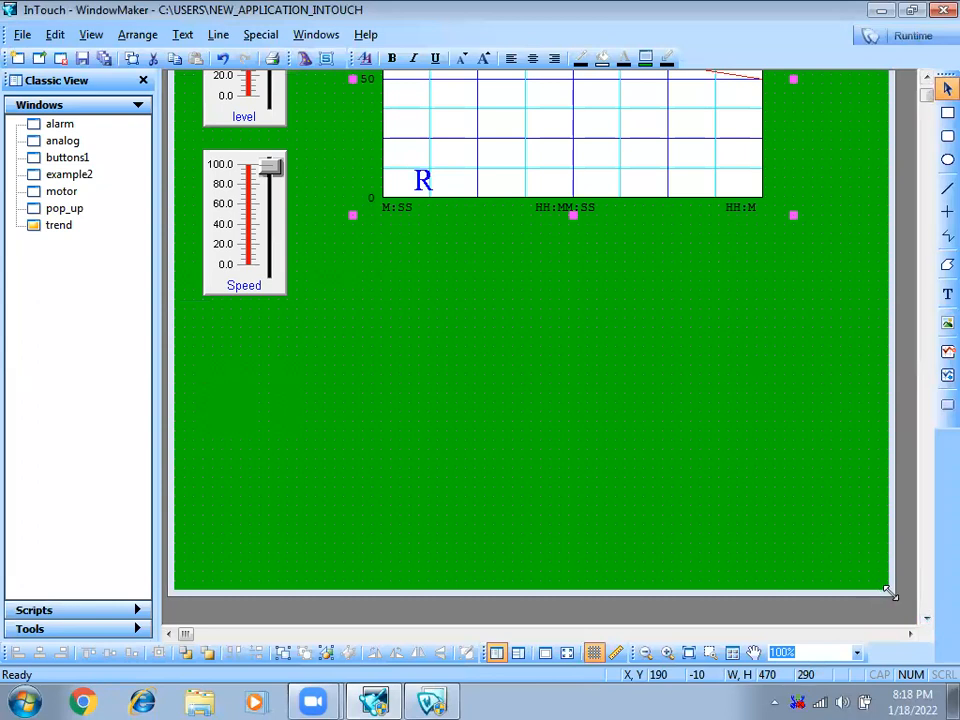
{"action": "left_click_drag", "start_coordinate": [890, 592], "coordinate": [905, 617]}
{"action": "left_click", "coordinate": [505, 319]}
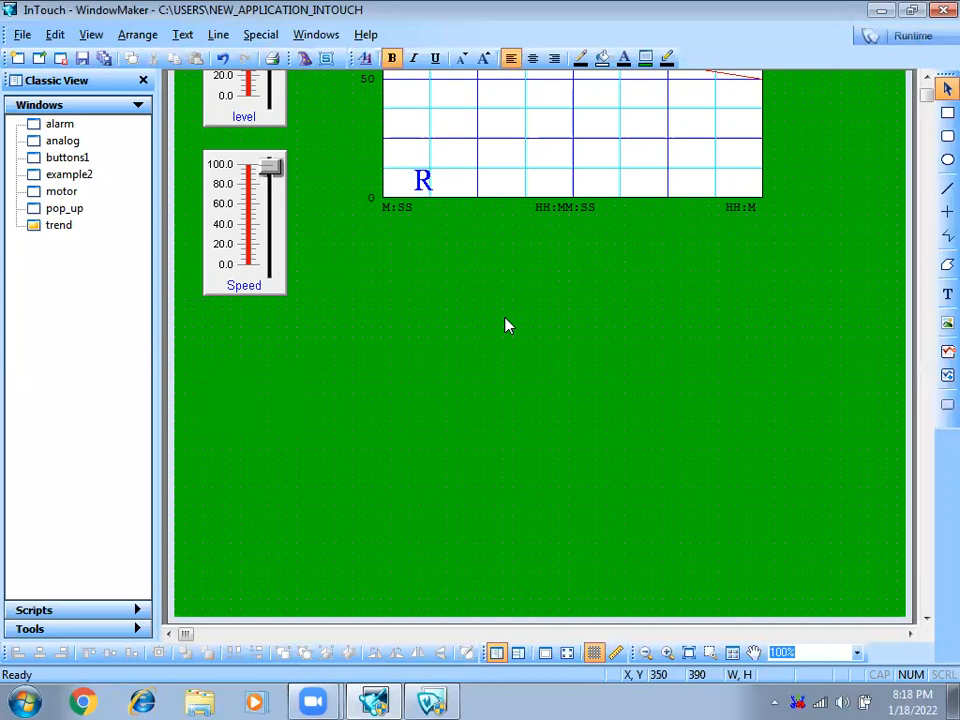
{"action": "left_click", "coordinate": [304, 59]}
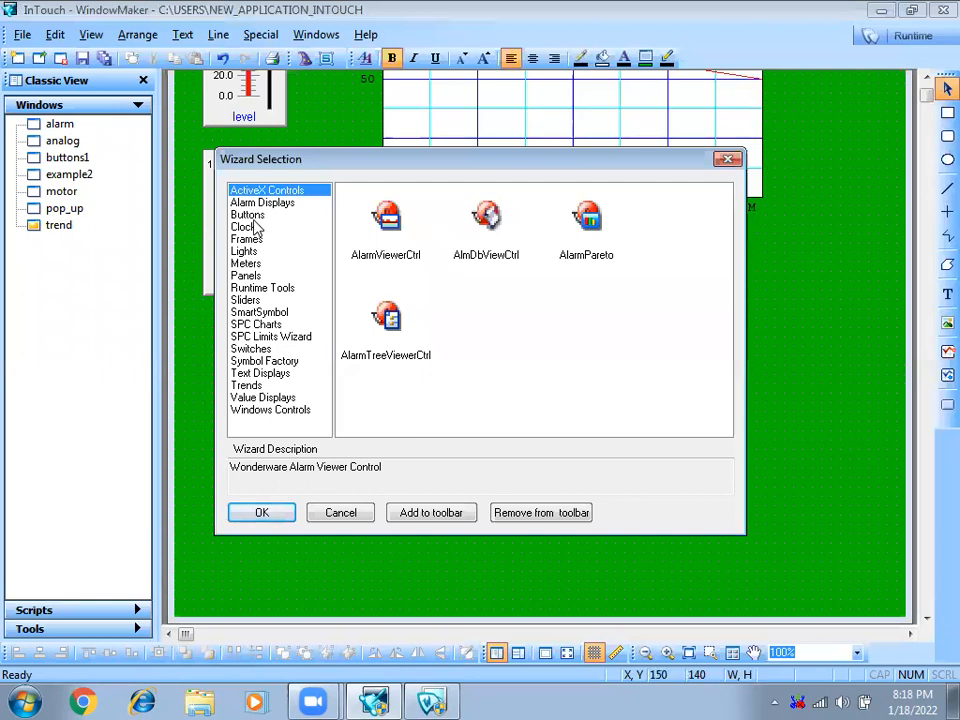
{"action": "left_click", "coordinate": [246, 386]}
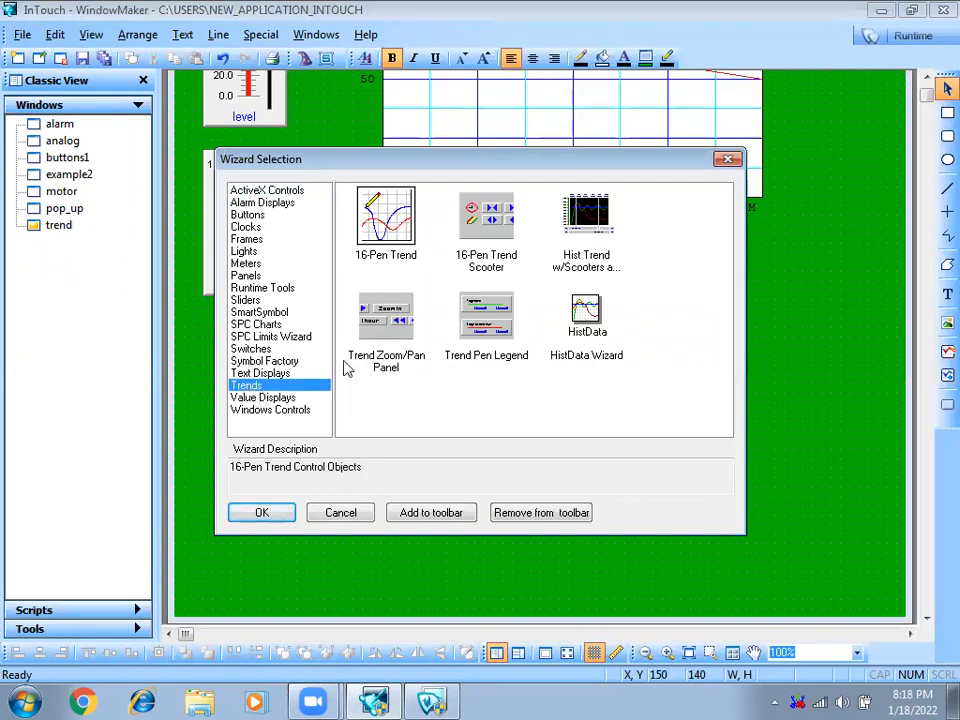
{"action": "left_click", "coordinate": [598, 220]}
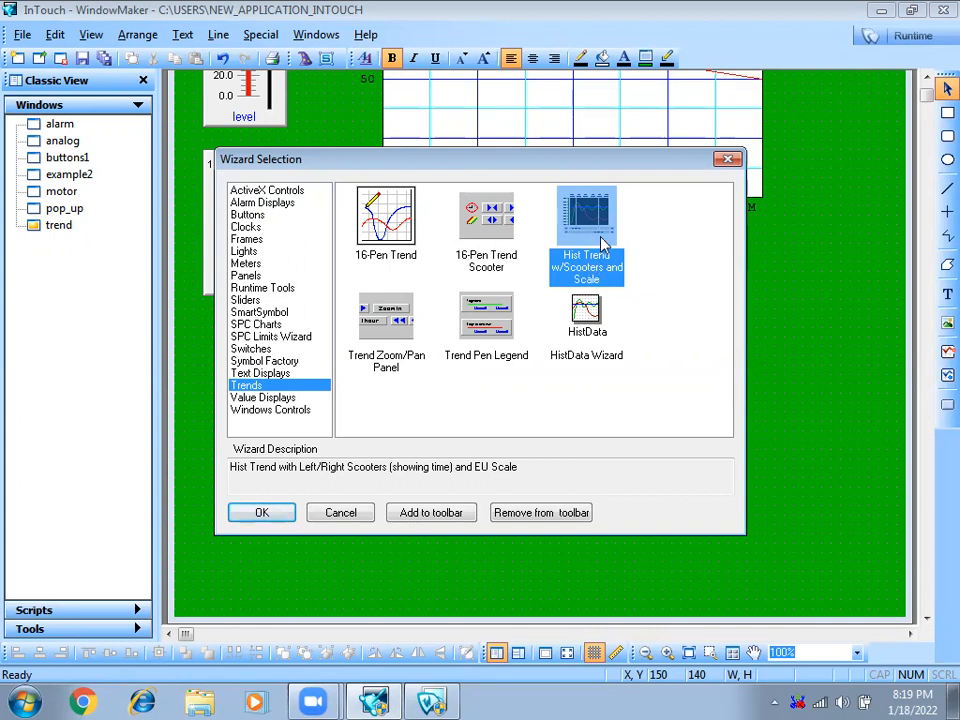
{"action": "left_click", "coordinate": [603, 124]}
{"action": "left_click", "coordinate": [727, 158]}
Reposition the real-time trend beside the two sliders, near the upper edge of the trend window.
{"action": "left_click_drag", "start_coordinate": [631, 148], "coordinate": [751, 99]}
{"action": "left_click", "coordinate": [926, 78]}
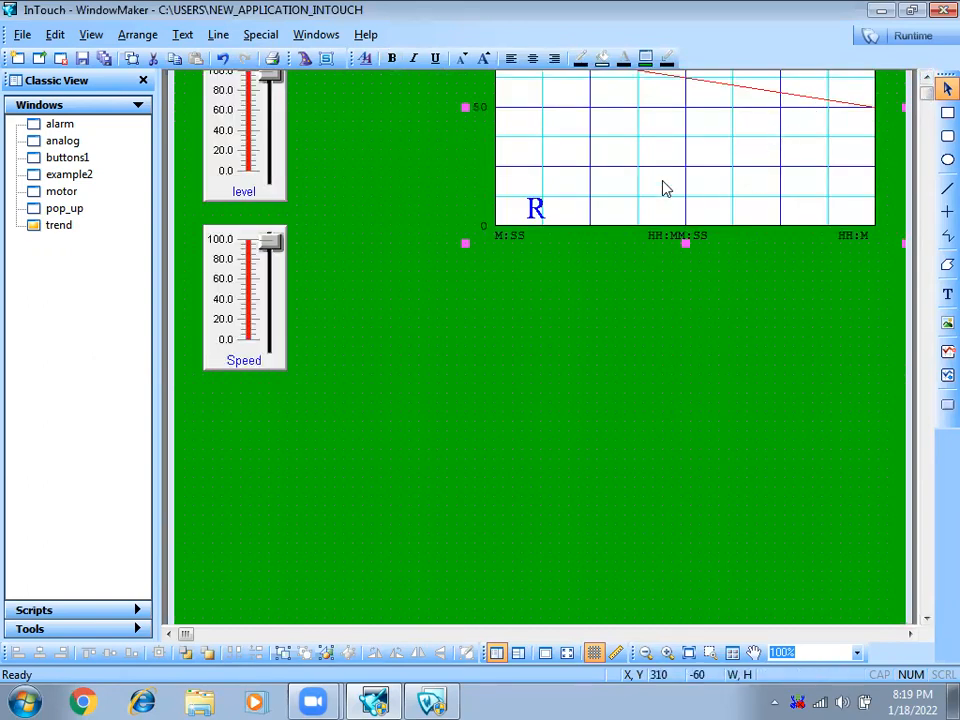
{"action": "left_click_drag", "start_coordinate": [664, 189], "coordinate": [553, 224]}
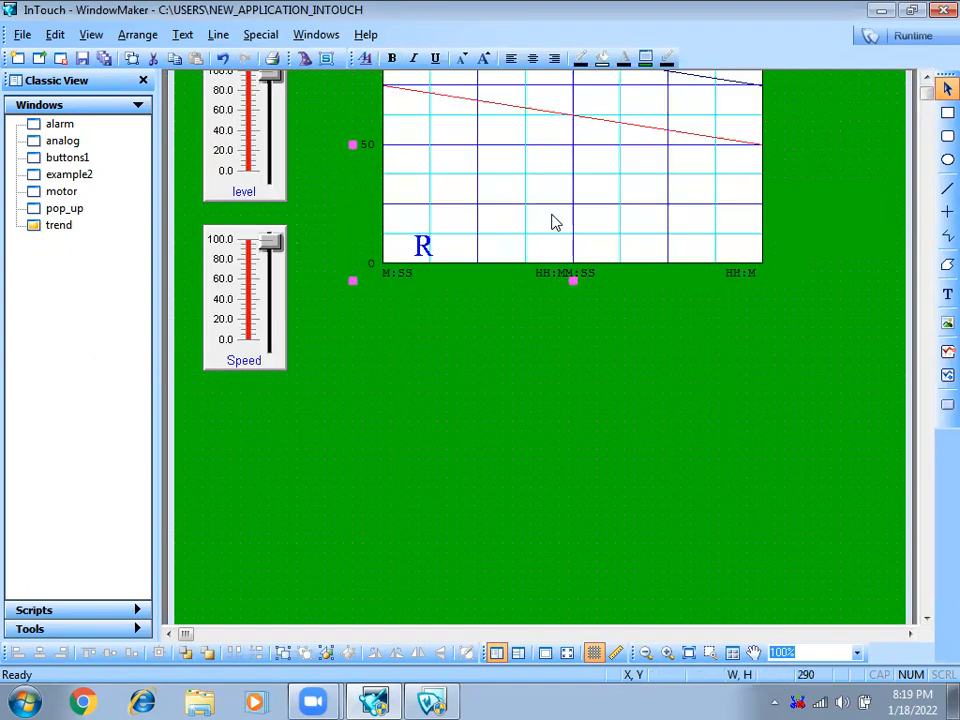
{"action": "left_click", "coordinate": [925, 79]}
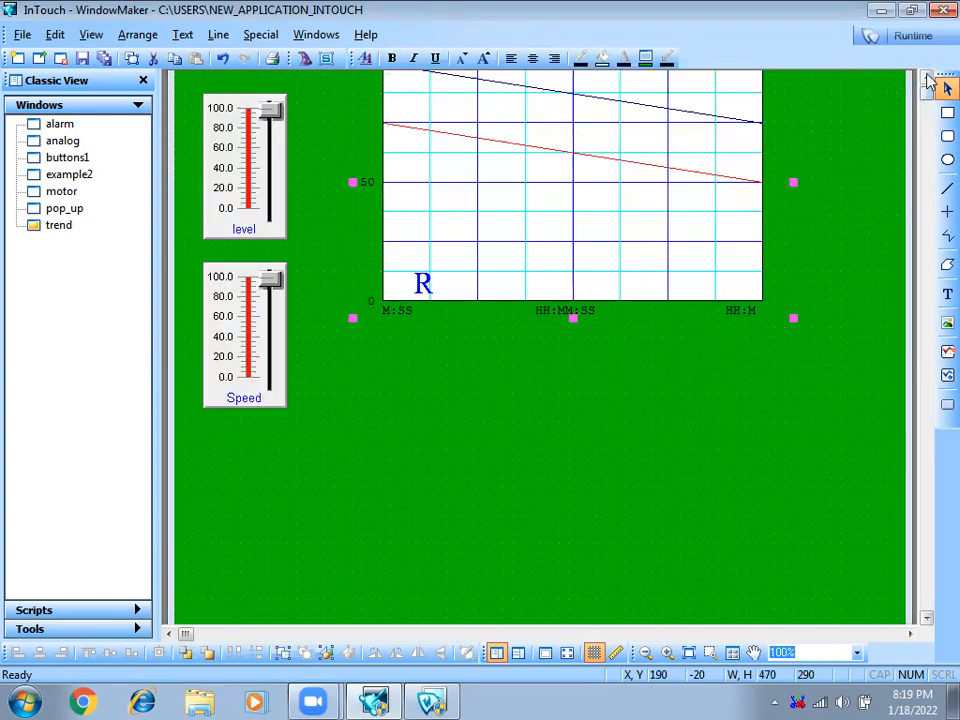
{"action": "left_click", "coordinate": [926, 82]}
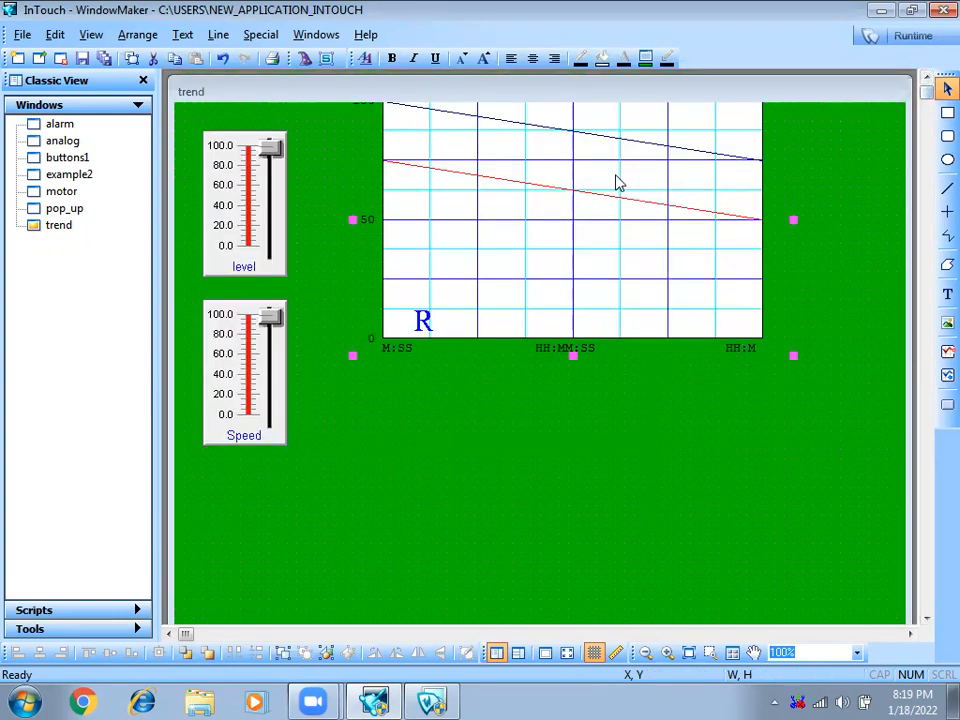
{"action": "left_click_drag", "start_coordinate": [617, 182], "coordinate": [593, 208]}
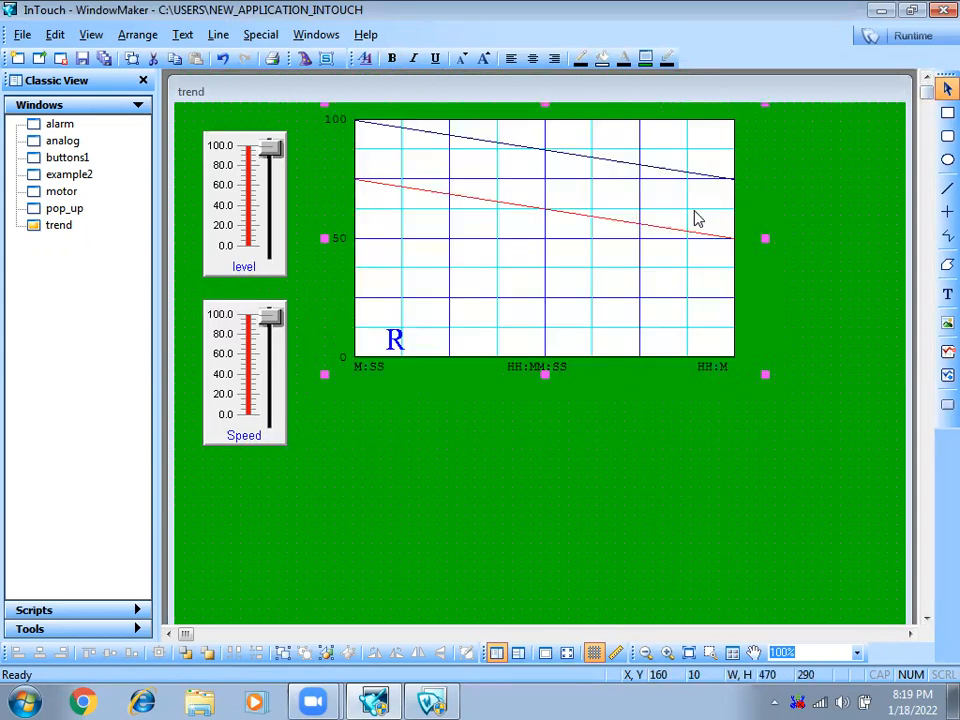
Review the real-time trend's time, sample, and pen settings and accept them.
{"action": "double_click", "coordinate": [585, 208]}
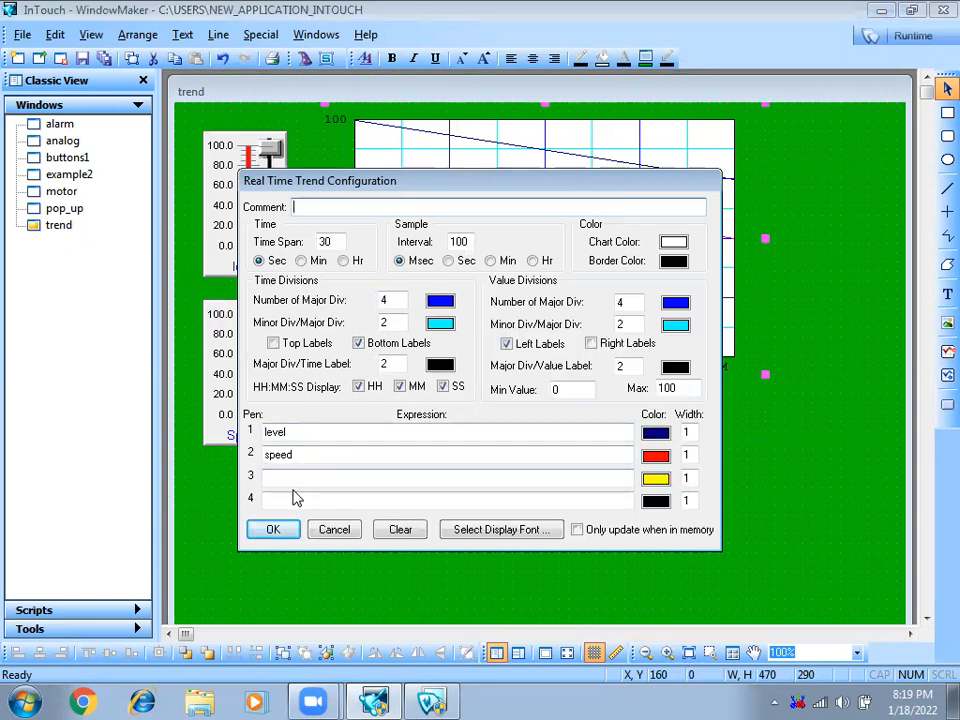
{"action": "left_click", "coordinate": [275, 531]}
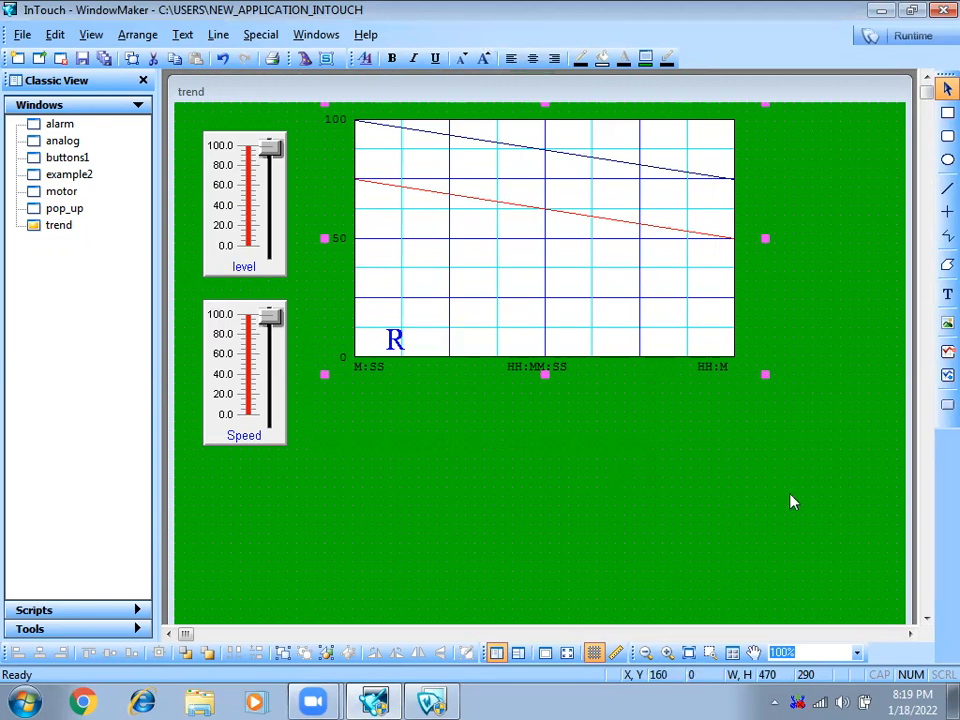
{"action": "left_click", "coordinate": [927, 620]}
{"action": "left_click", "coordinate": [927, 620]}
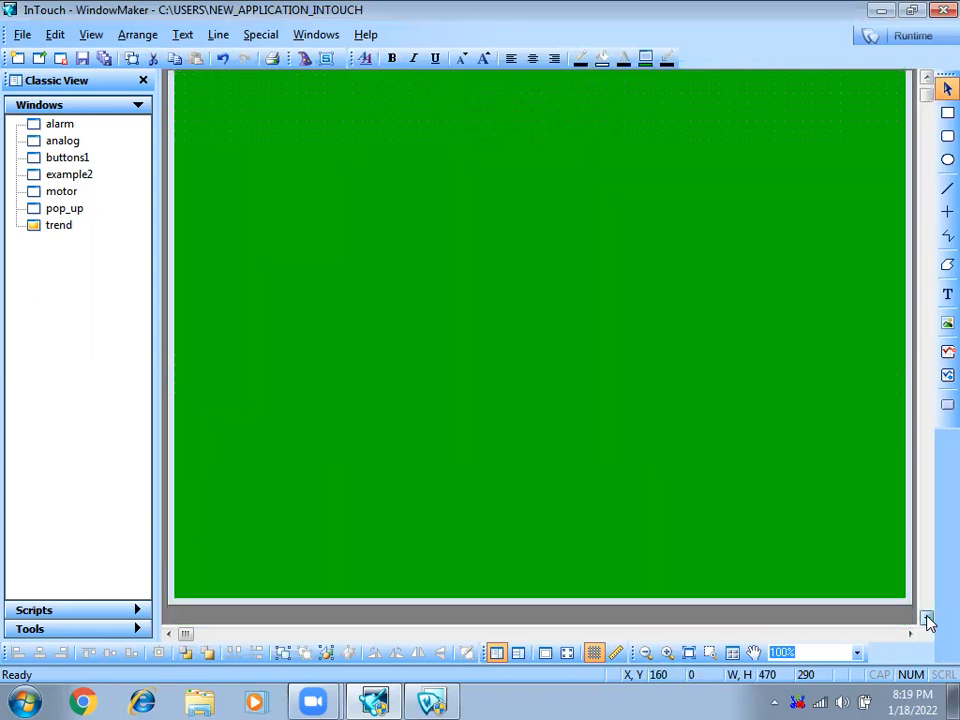
Insert a Hist Trend w/Scooters and Scale wizard below the real-time trend and extend the window's lower edge slightly downward.
{"action": "left_click", "coordinate": [304, 58]}
{"action": "left_click", "coordinate": [246, 386]}
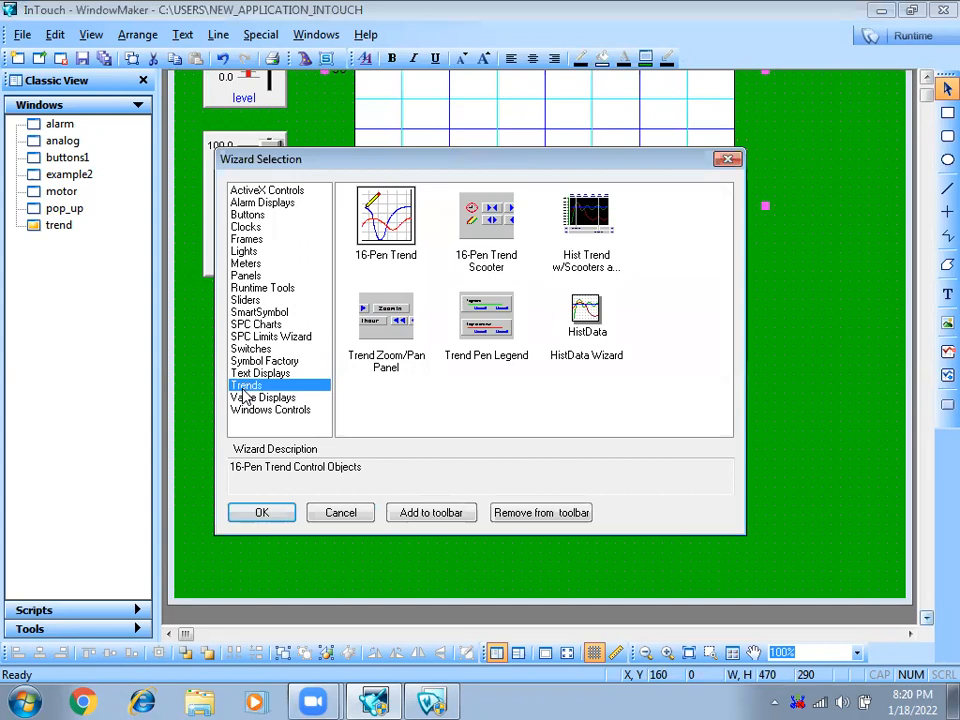
{"action": "left_click", "coordinate": [600, 218]}
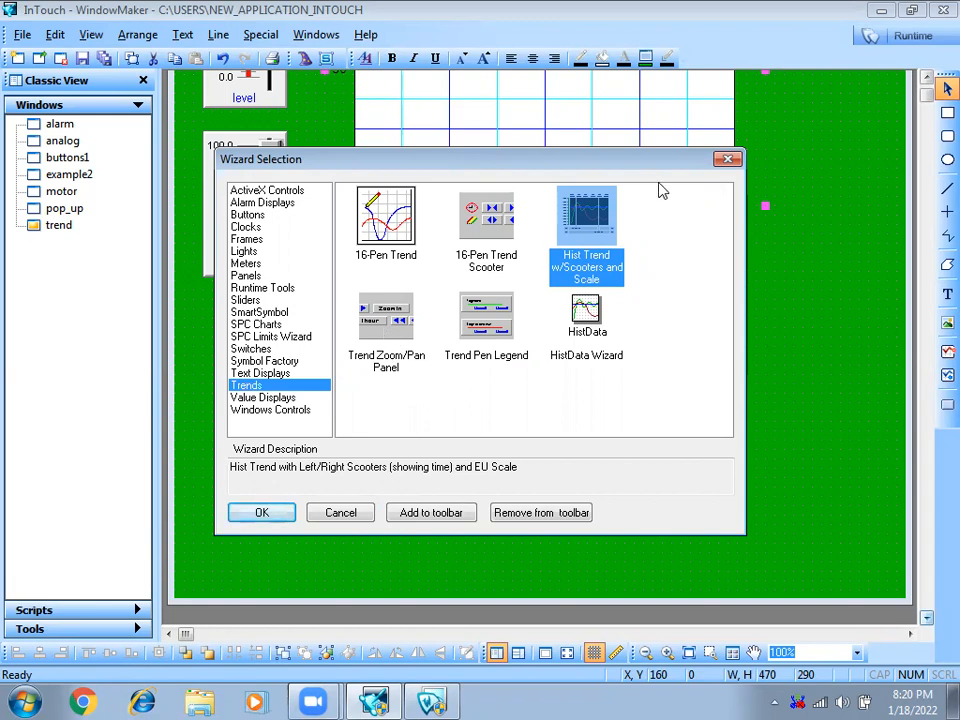
{"action": "double_click", "coordinate": [590, 222]}
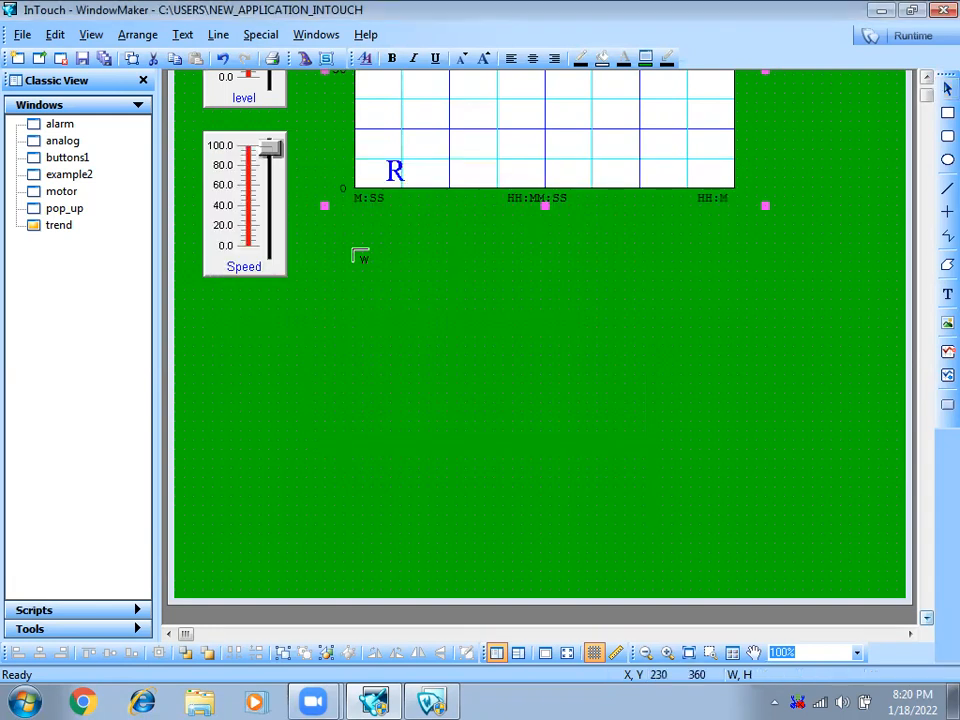
{"action": "left_click", "coordinate": [340, 231]}
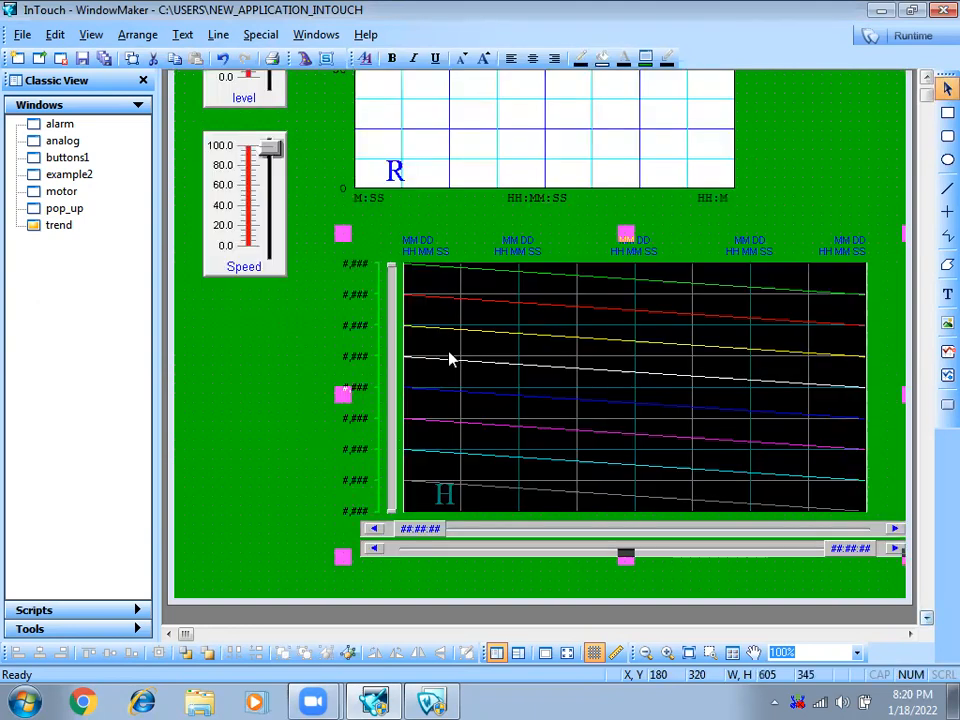
{"action": "left_click_drag", "start_coordinate": [514, 357], "coordinate": [476, 332]}
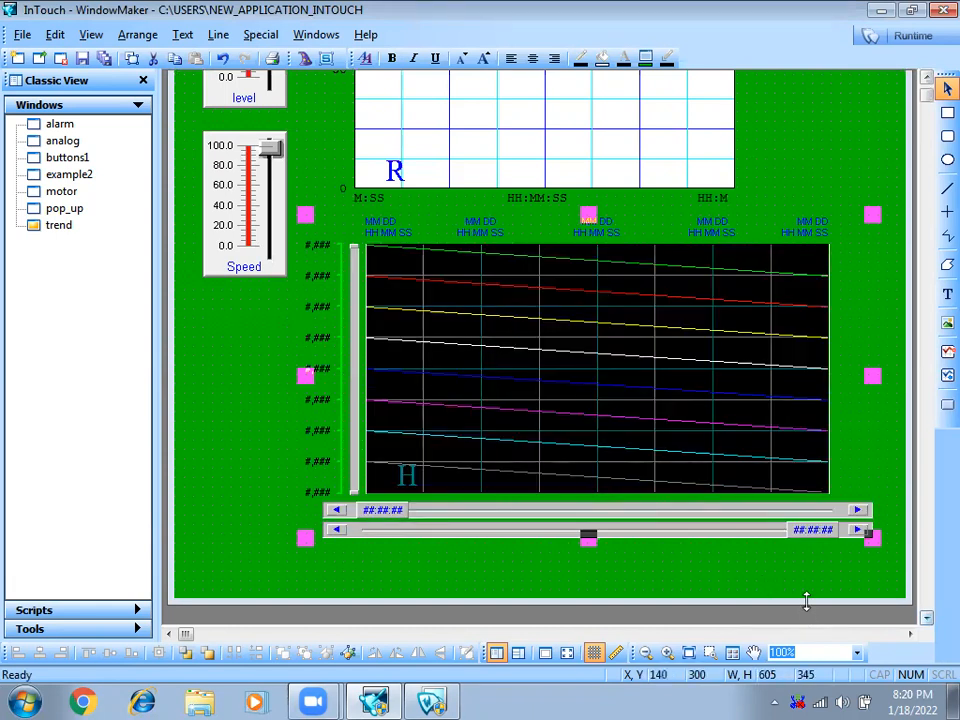
{"action": "left_click_drag", "start_coordinate": [807, 600], "coordinate": [801, 621]}
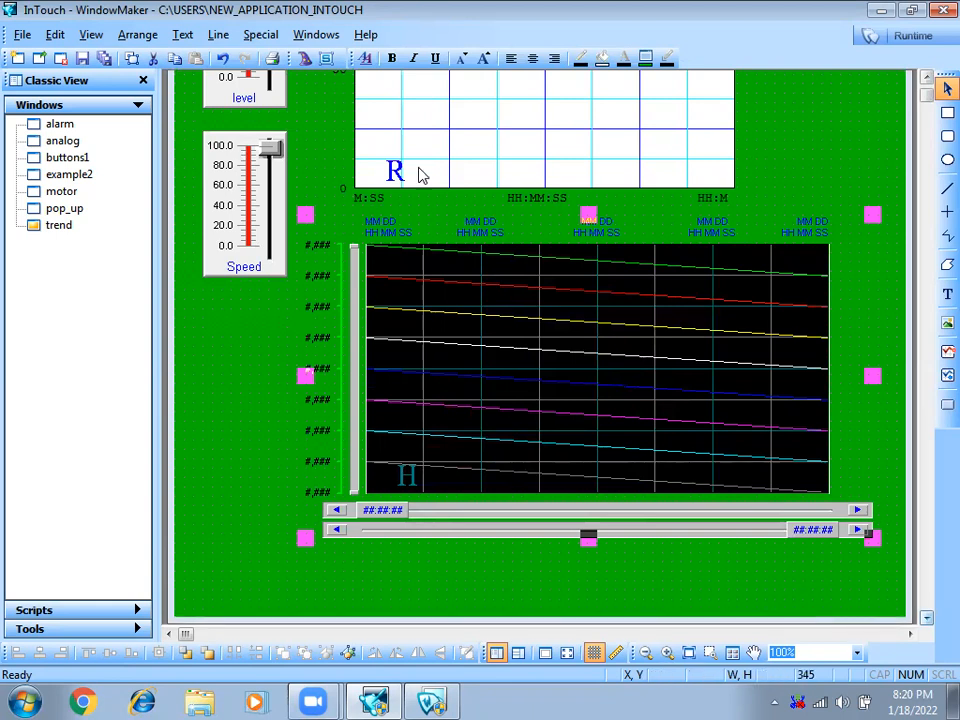
Insert a Trend Zoom/Pan Panel wizard directly beneath the historical trend and align it with the chart's scooter bars.
{"action": "left_click", "coordinate": [304, 57]}
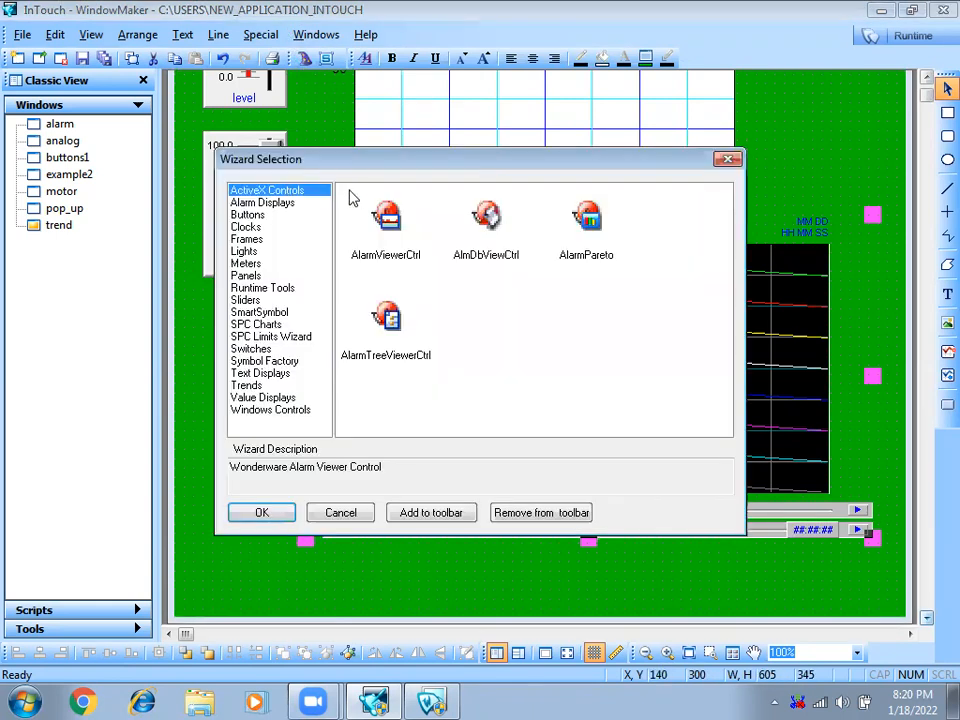
{"action": "left_click", "coordinate": [250, 388]}
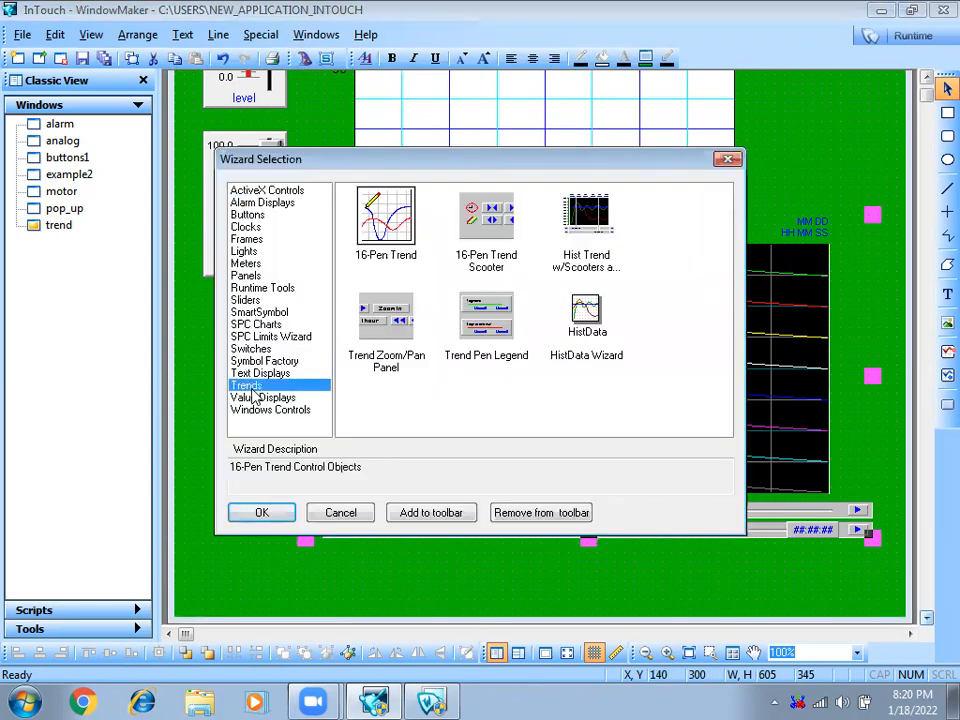
{"action": "left_click", "coordinate": [373, 345]}
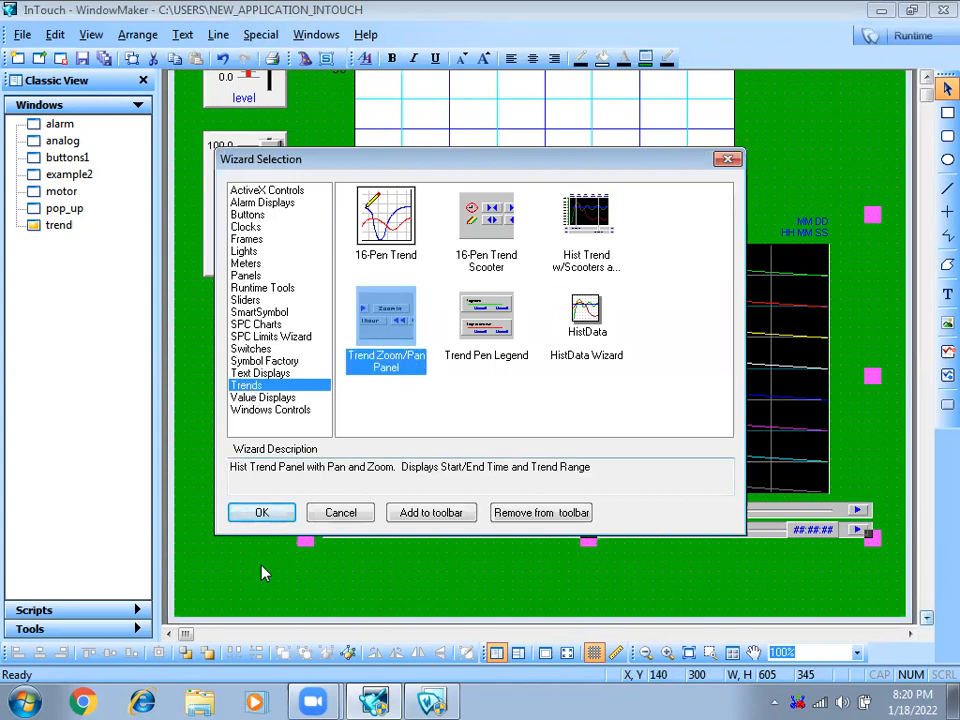
{"action": "left_click", "coordinate": [261, 513]}
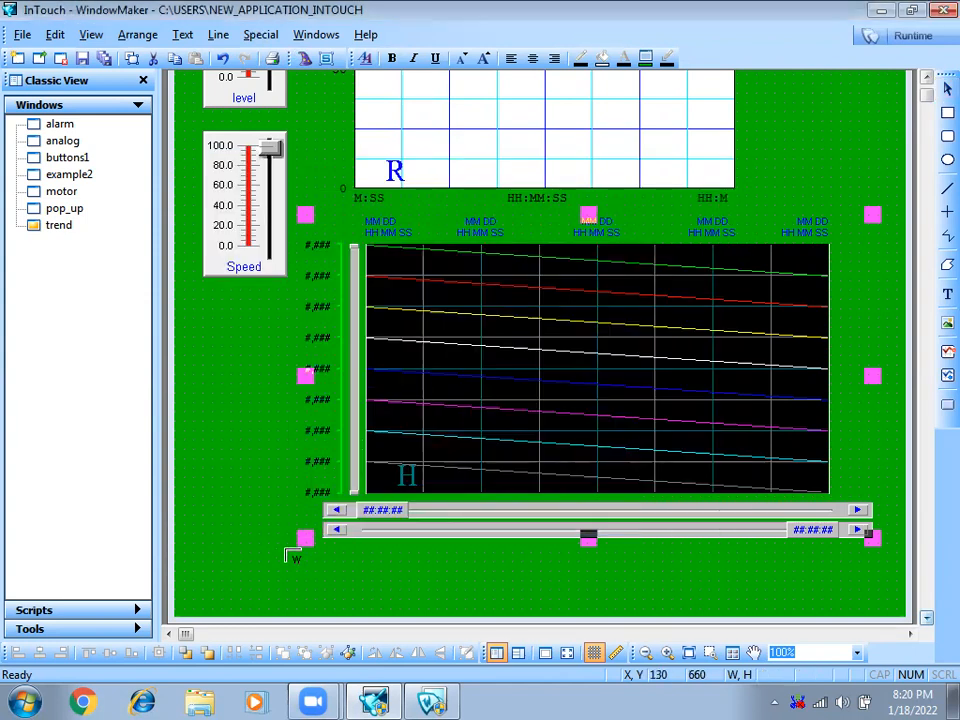
{"action": "left_click", "coordinate": [279, 545]}
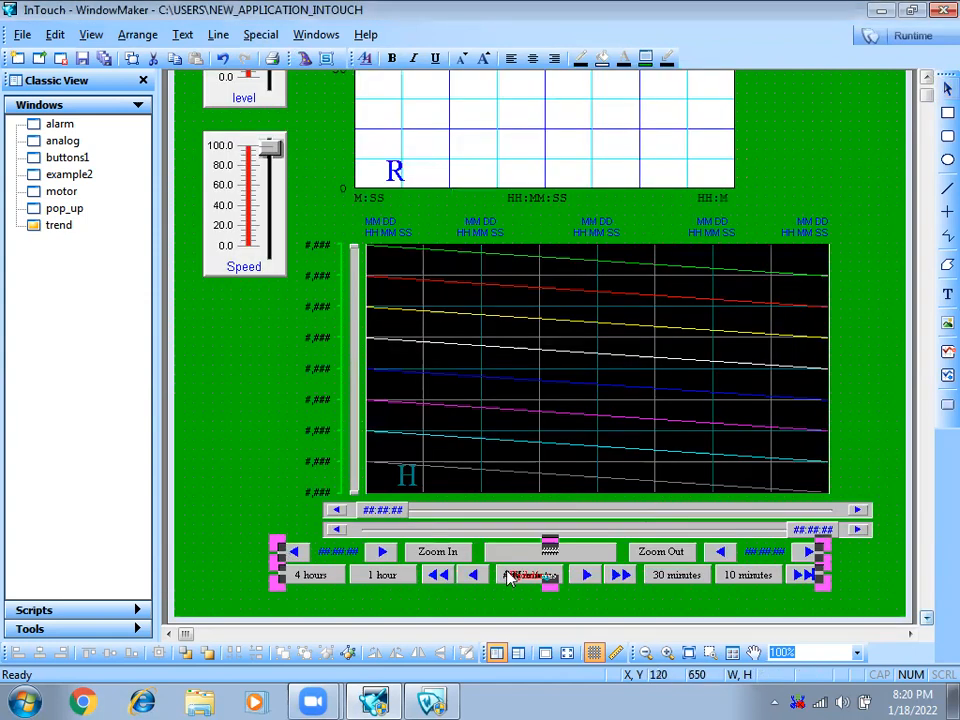
{"action": "key", "text": "Right"}
{"action": "key", "text": "Right"}
{"action": "key", "text": "Right"}
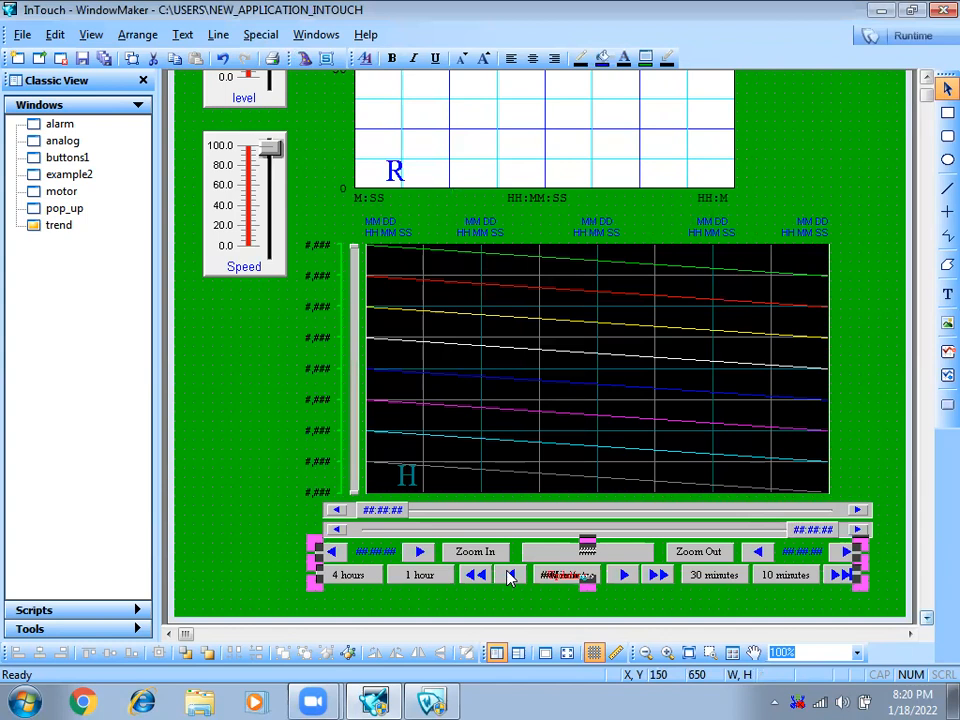
{"action": "left_click", "coordinate": [246, 514]}
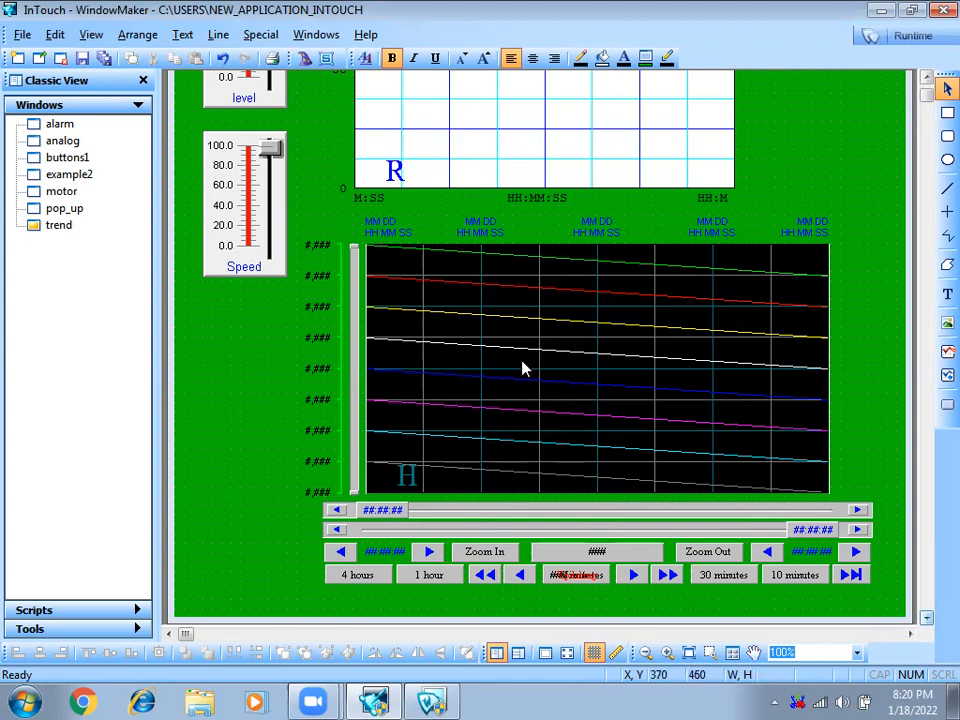
Leave the historical trend wizard, switch to WindowViewer, and return from runtime to development.
{"action": "double_click", "coordinate": [590, 376]}
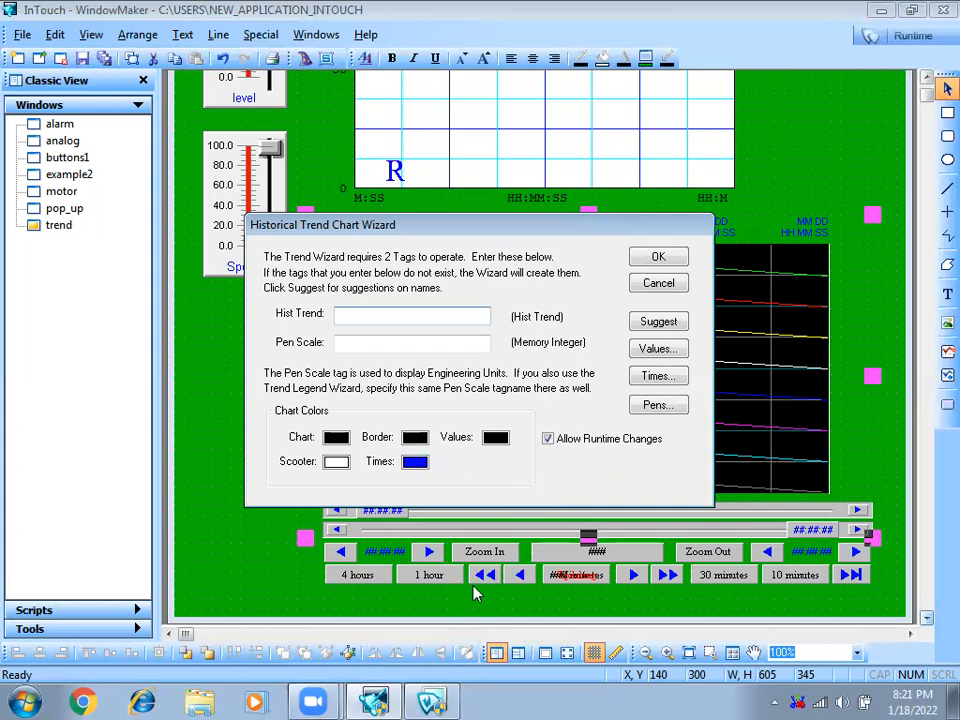
{"action": "left_click", "coordinate": [655, 286]}
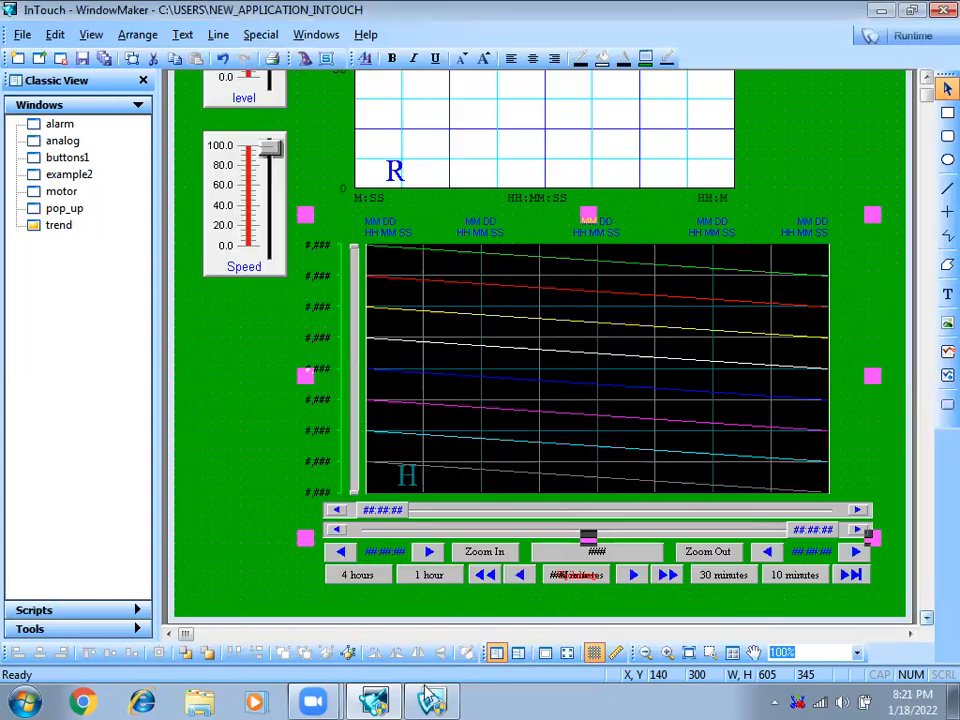
{"action": "left_click", "coordinate": [432, 700]}
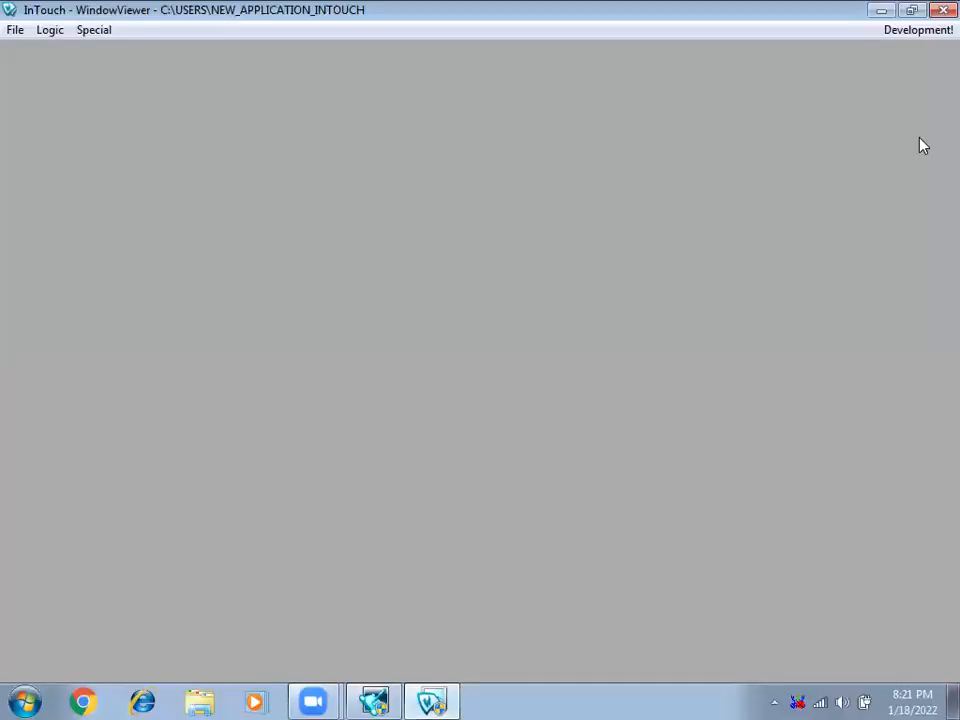
{"action": "left_click", "coordinate": [918, 30]}
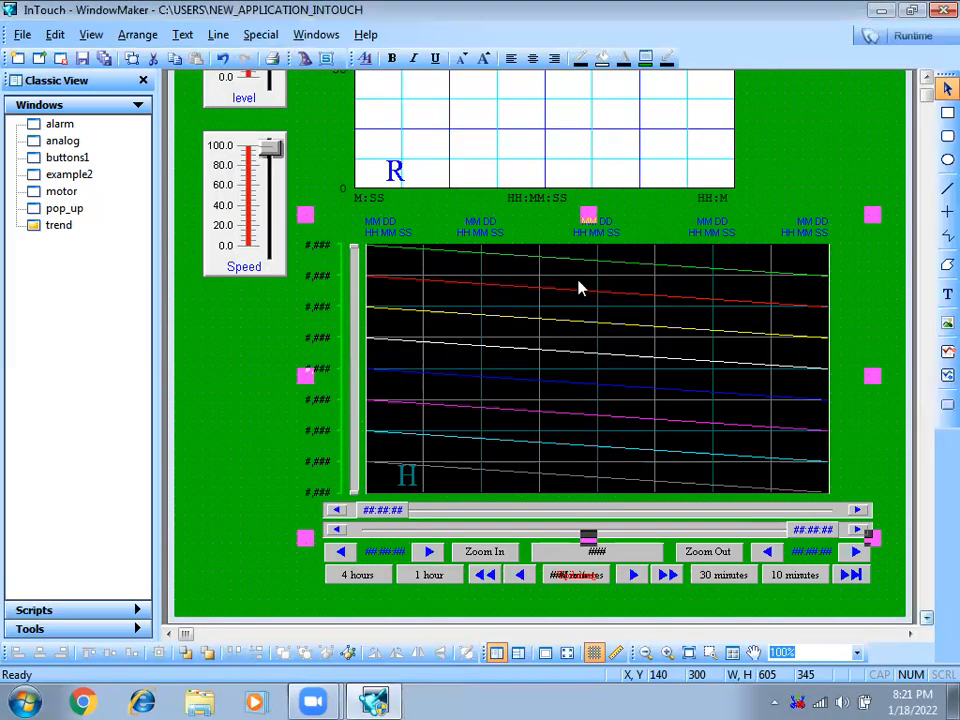
Assign the suggested tags HistTrend and HistTrendPenScale to the historical trend chart.
{"action": "double_click", "coordinate": [520, 402]}
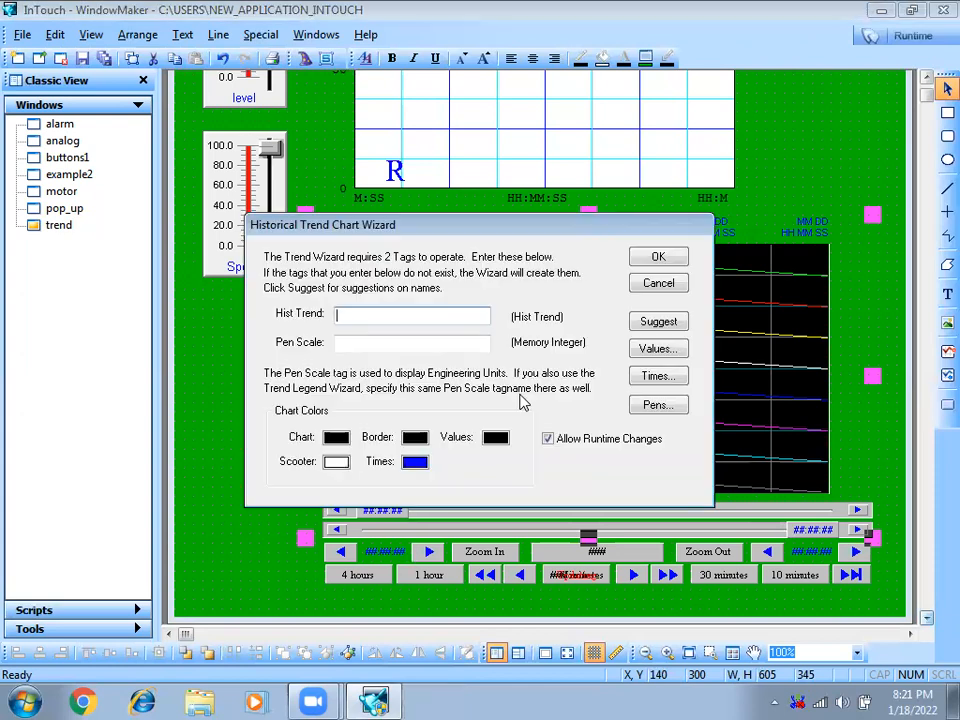
{"action": "left_click", "coordinate": [643, 328]}
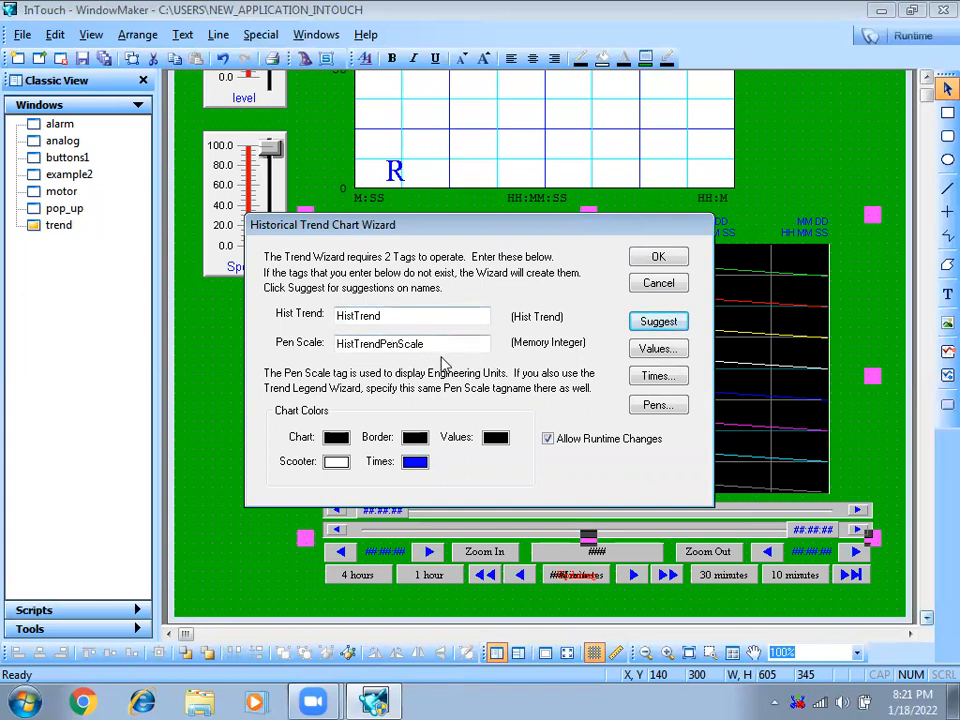
{"action": "left_click", "coordinate": [403, 317]}
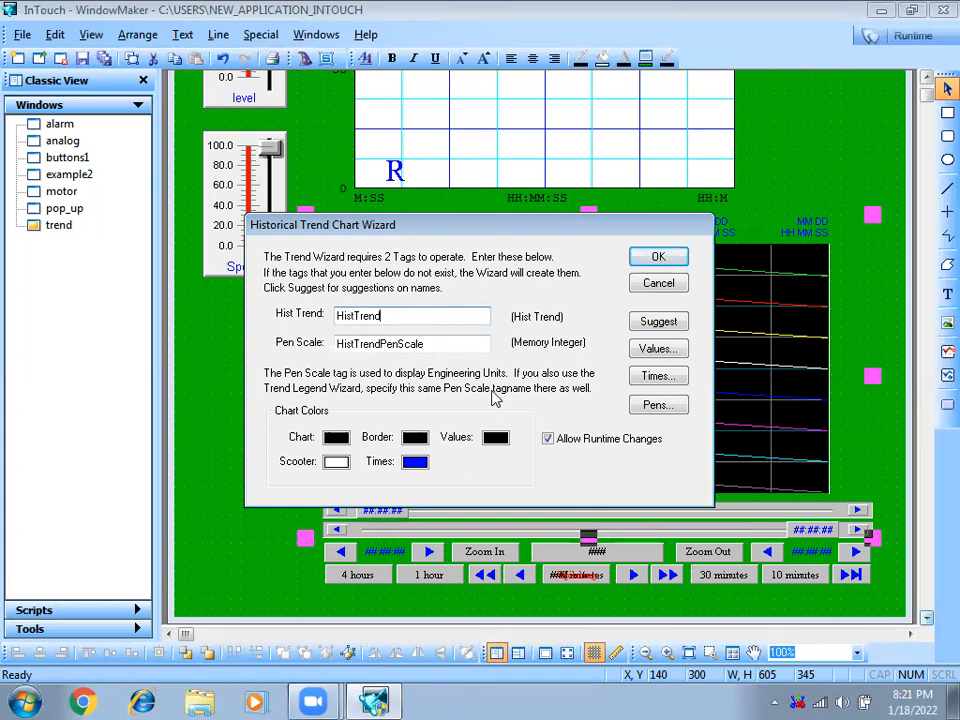
Assign level to pen 1 with a dark yellow color and speed to pen 2 of the historical trend, and accept the chart settings.
{"action": "left_click", "coordinate": [675, 408]}
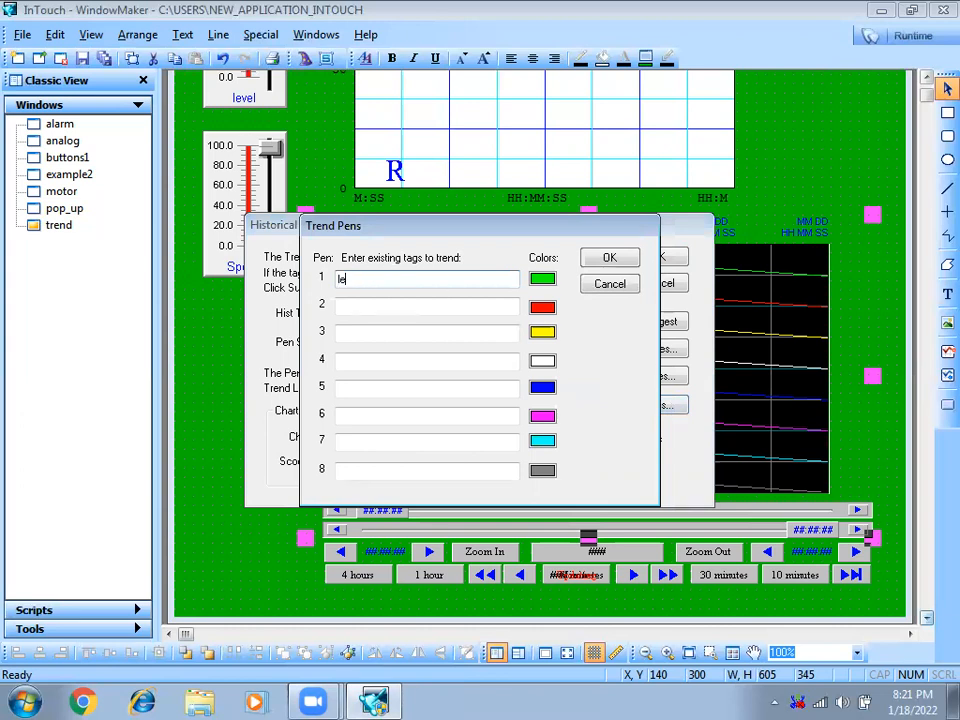
{"action": "left_click", "coordinate": [354, 304]}
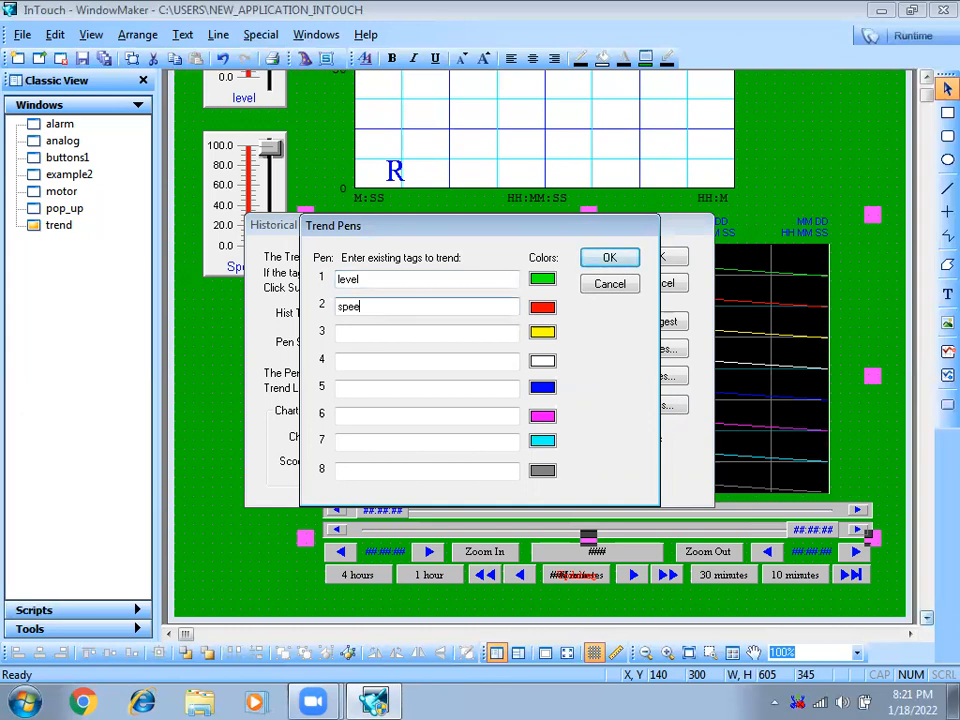
{"action": "type", "text": "speed"}
{"action": "left_click", "coordinate": [542, 279]}
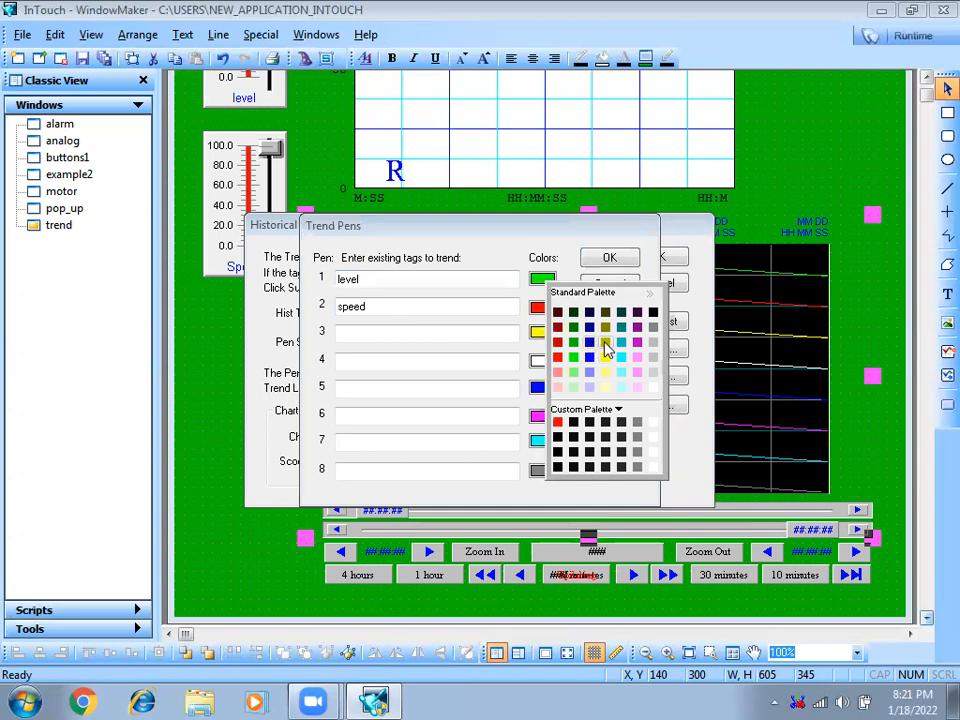
{"action": "left_click", "coordinate": [607, 349]}
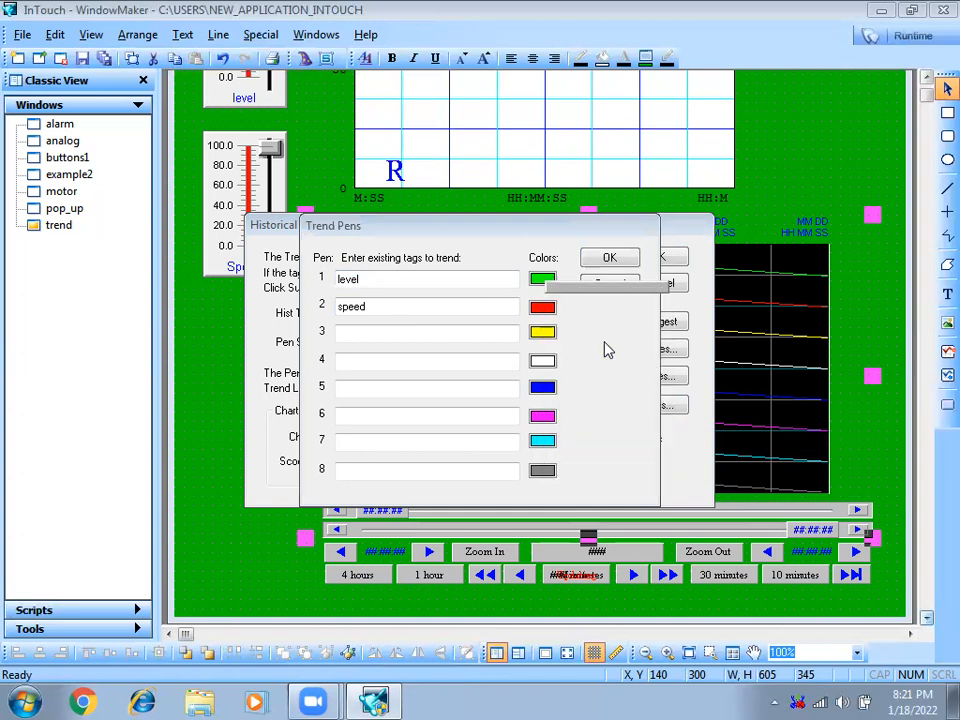
{"action": "left_click", "coordinate": [630, 260]}
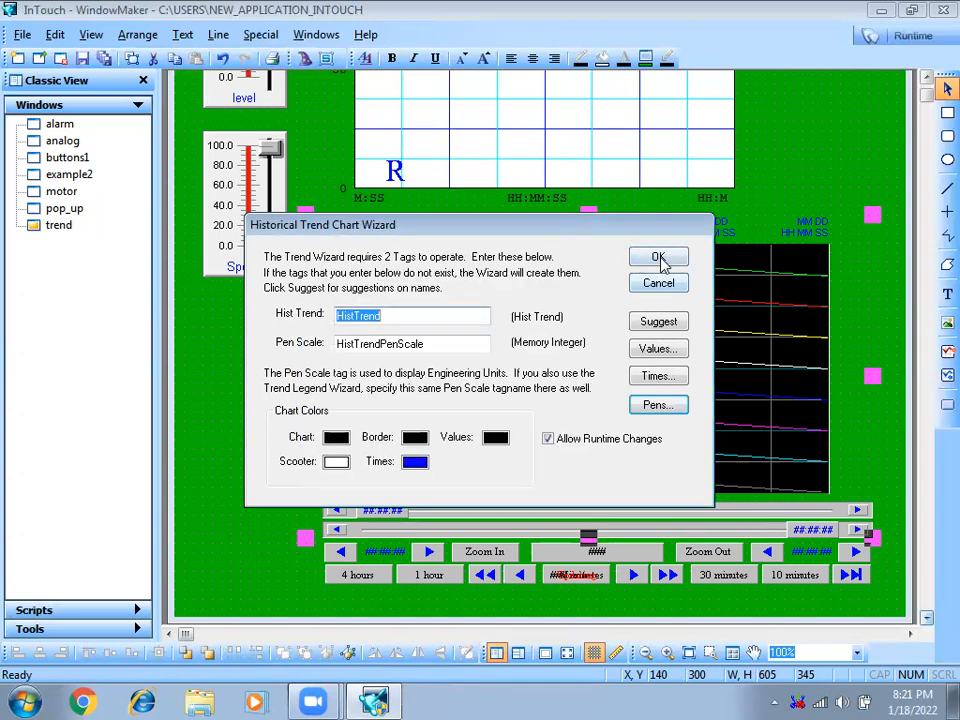
{"action": "left_click", "coordinate": [659, 257]}
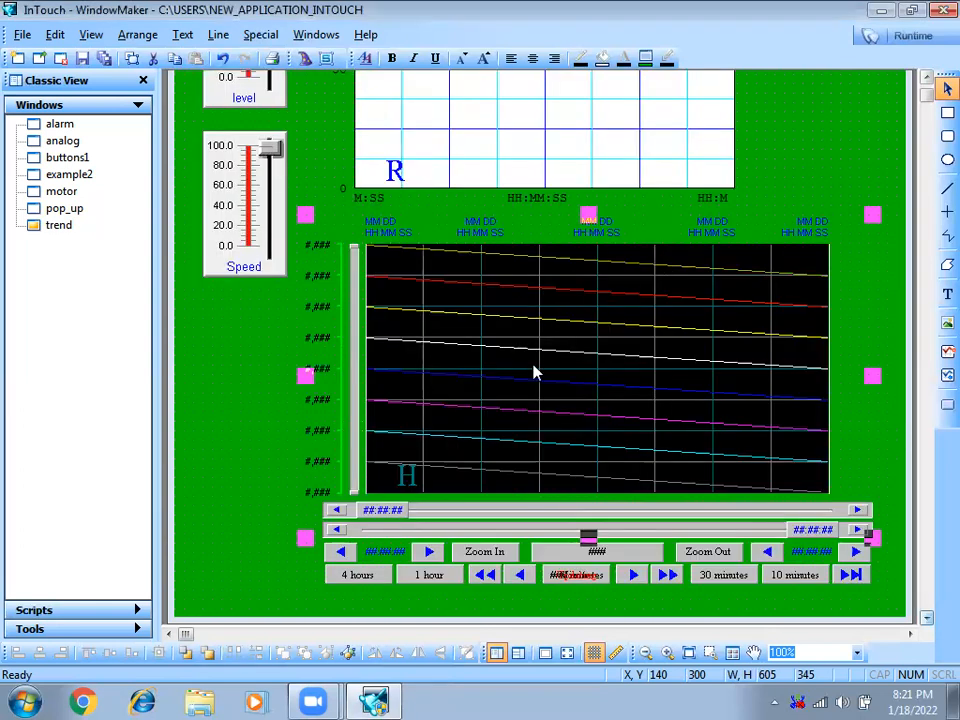
Assign the suggested tags HistTrend and HistTrendPanMins to the trend zoom/pan panel.
{"action": "double_click", "coordinate": [550, 563]}
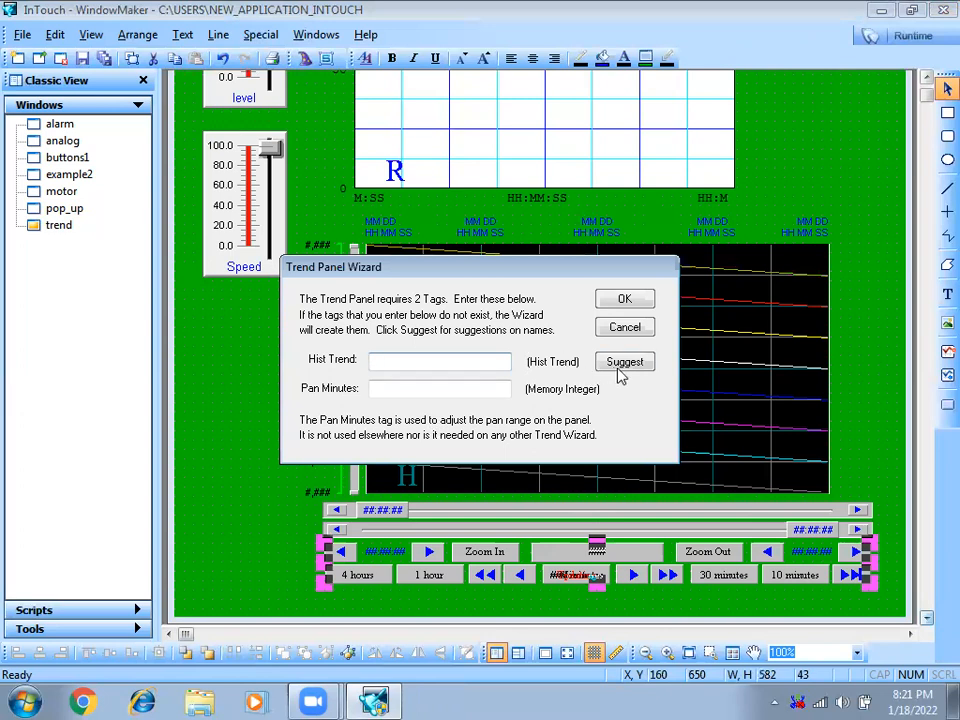
{"action": "left_click", "coordinate": [624, 362]}
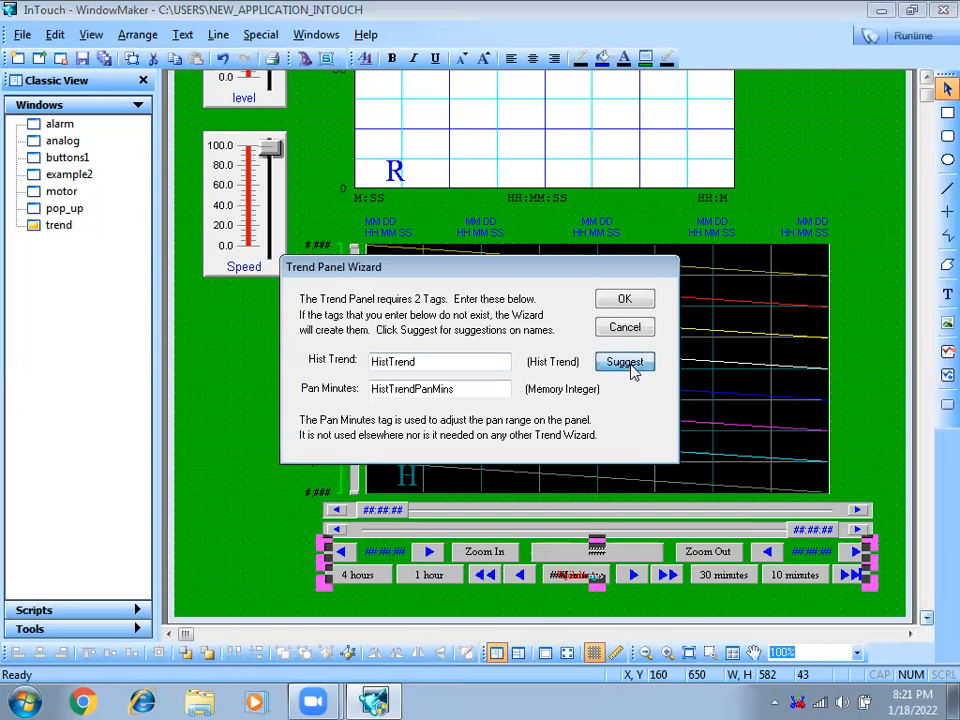
{"action": "left_click", "coordinate": [623, 299]}
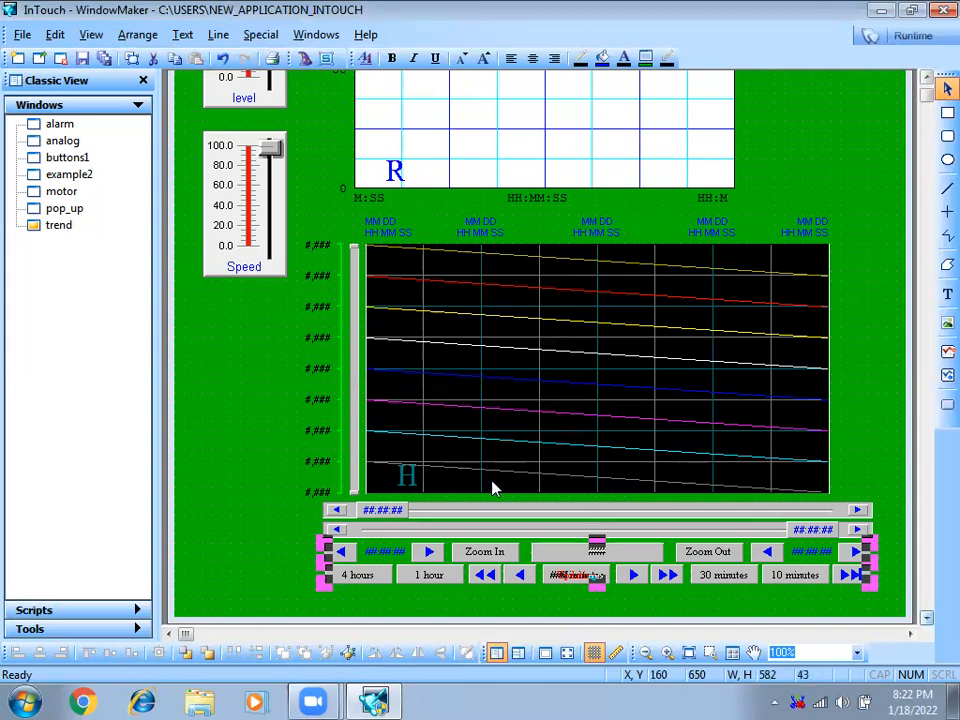
Generate new suggested tags for the zoom/pan panel and correct them back to HistTrend and HistTrendPanMins.
{"action": "double_click", "coordinate": [513, 567]}
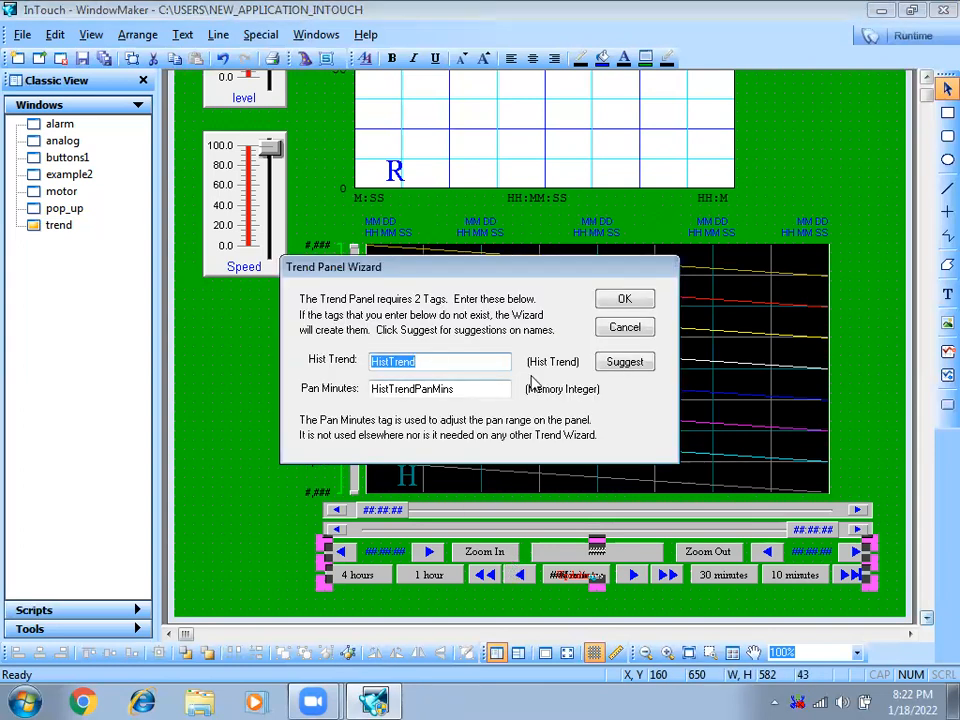
{"action": "left_click", "coordinate": [622, 369]}
{"action": "left_click", "coordinate": [622, 369]}
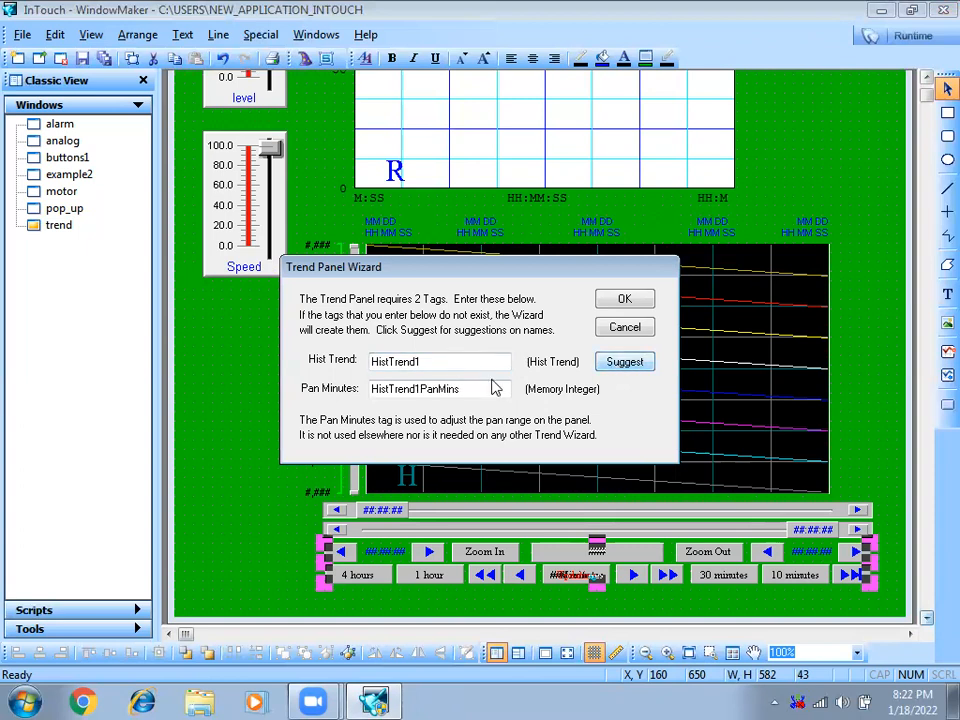
{"action": "left_click", "coordinate": [422, 362]}
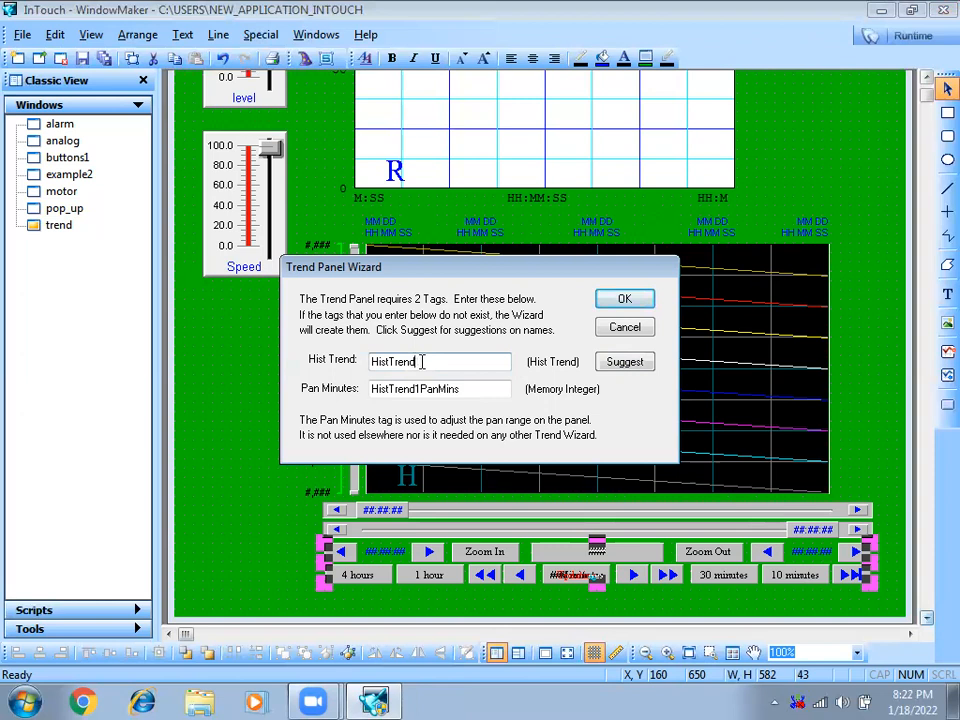
{"action": "left_click", "coordinate": [420, 388]}
{"action": "key", "text": "BackSpace"}
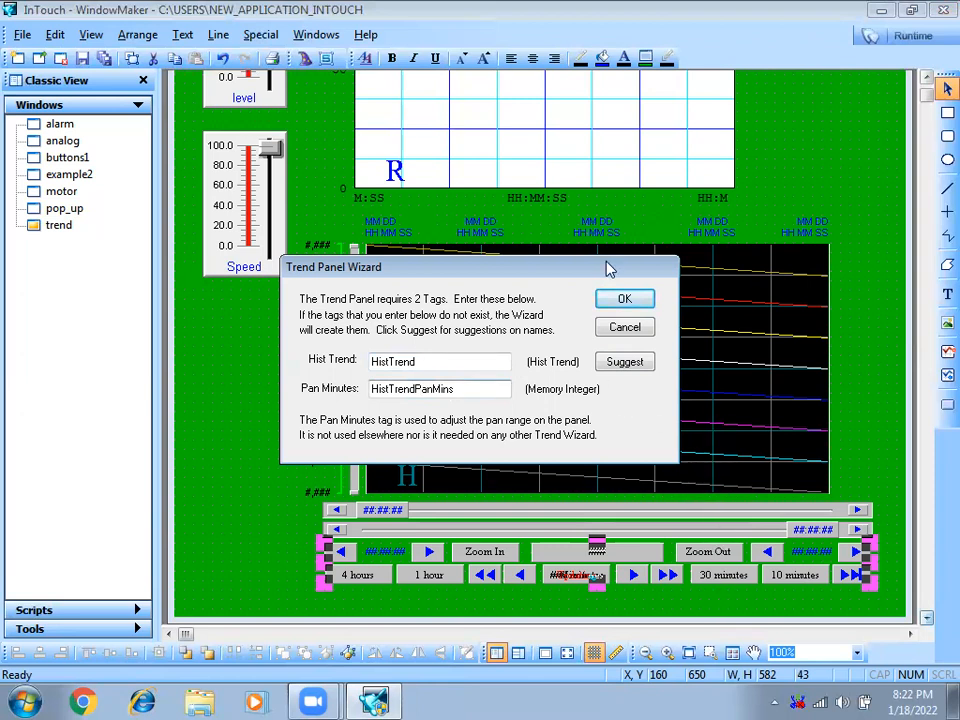
{"action": "left_click", "coordinate": [637, 305]}
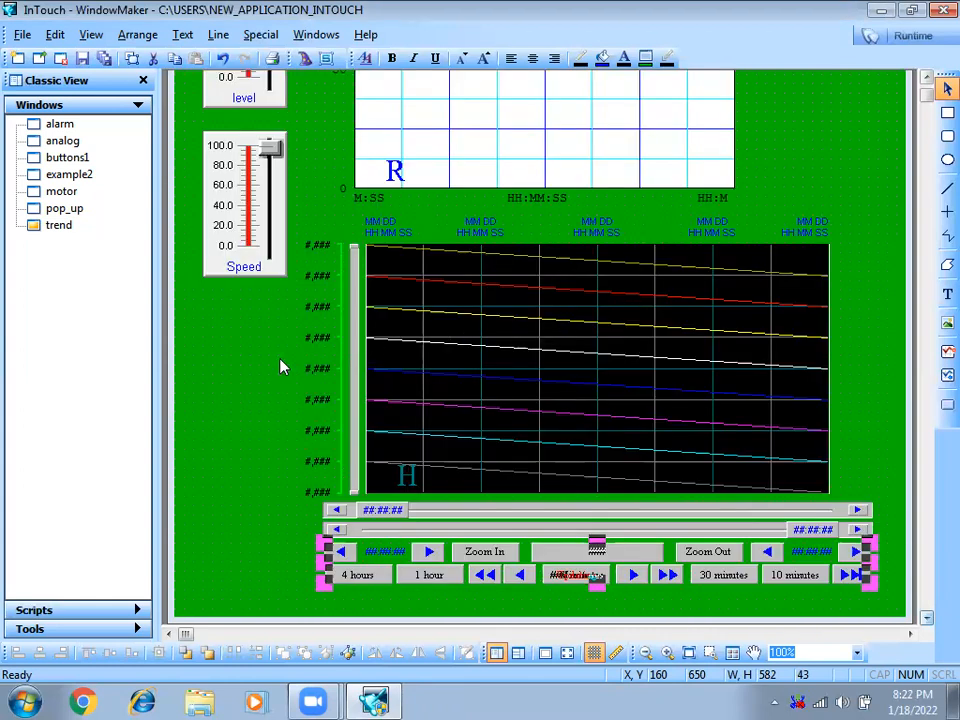
Save all open windows of the application.
{"action": "left_click", "coordinate": [104, 59]}
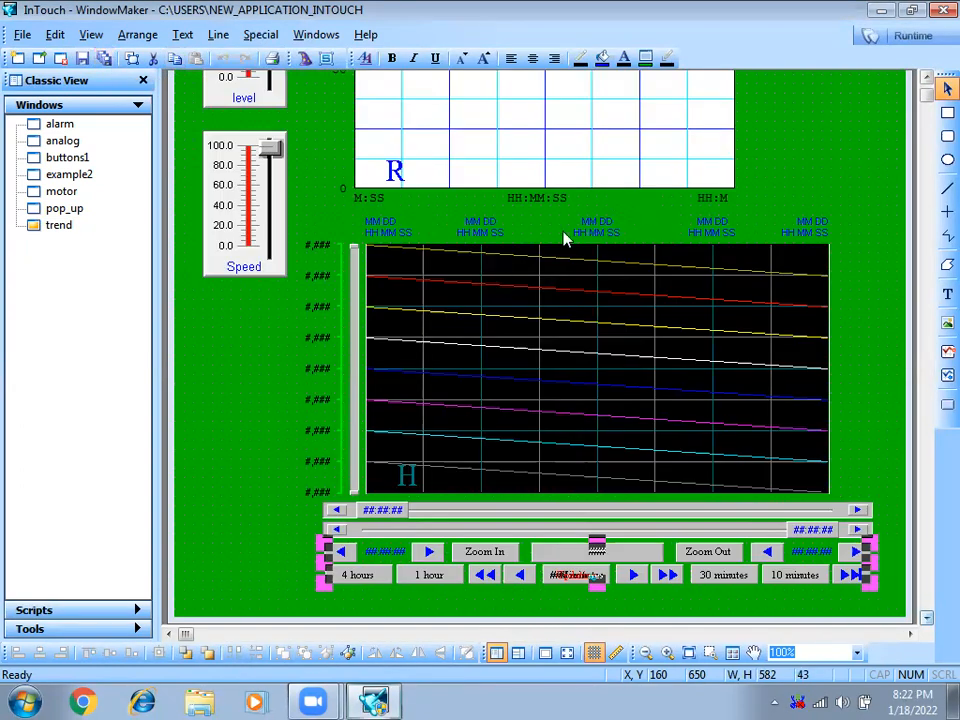
Switch to WindowViewer and shift the trend window upward so the historical trend's zoom controls are reachable.
{"action": "left_click", "coordinate": [912, 42]}
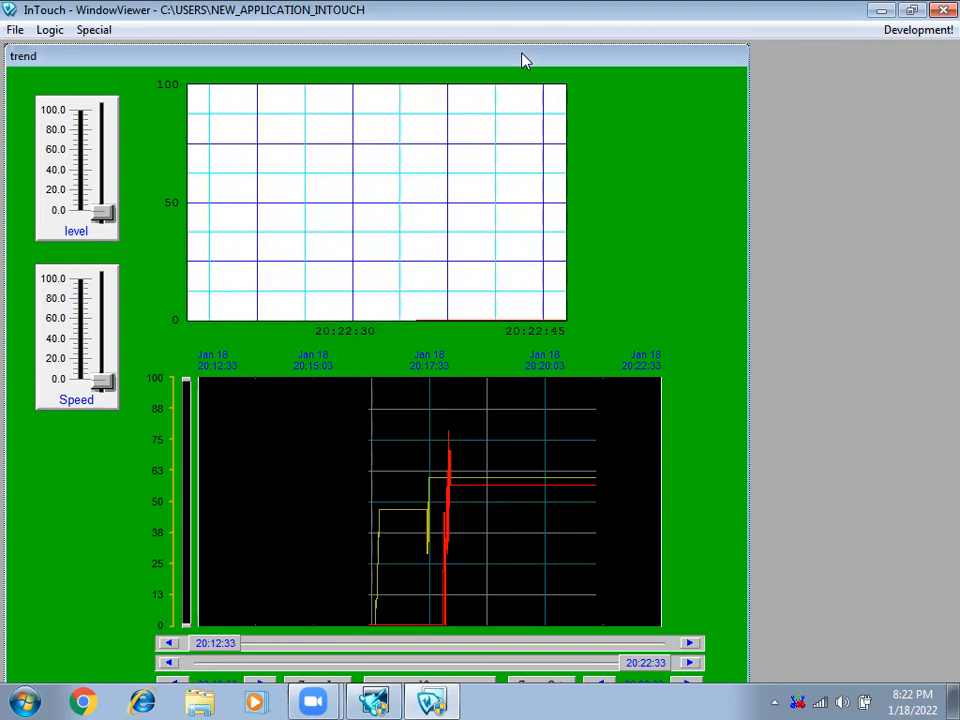
{"action": "left_click_drag", "start_coordinate": [522, 52], "coordinate": [522, 40]}
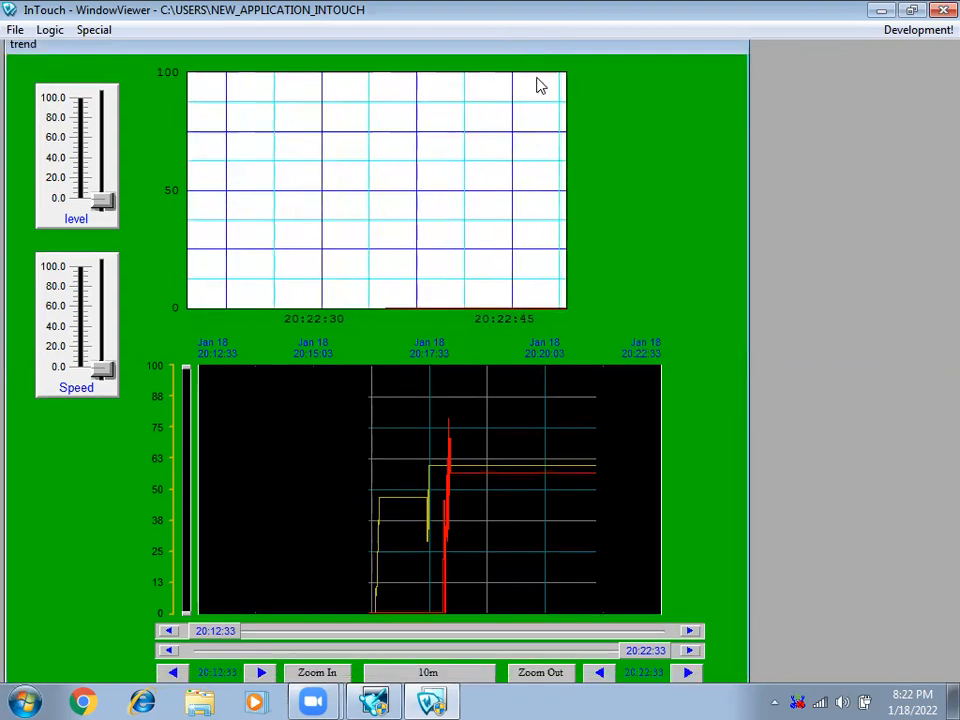
{"action": "left_click_drag", "start_coordinate": [693, 53], "coordinate": [692, 47]}
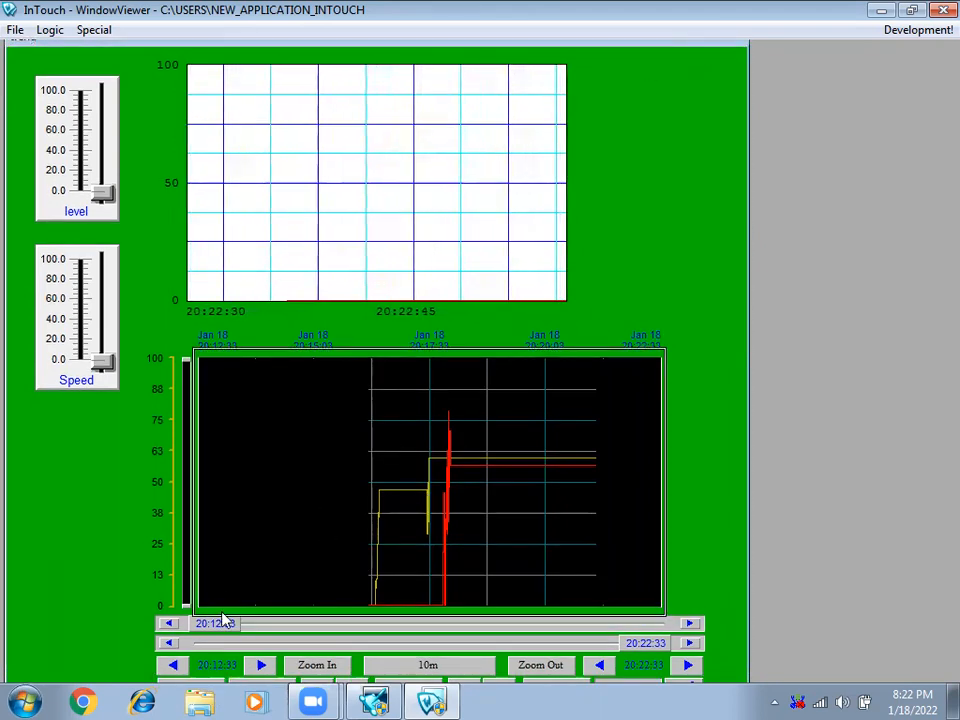
Bracket the recorded speed peaks on the historical trend with the two time cursors at 20:17:33 and 20:18:18.
{"action": "left_click_drag", "start_coordinate": [220, 622], "coordinate": [358, 626]}
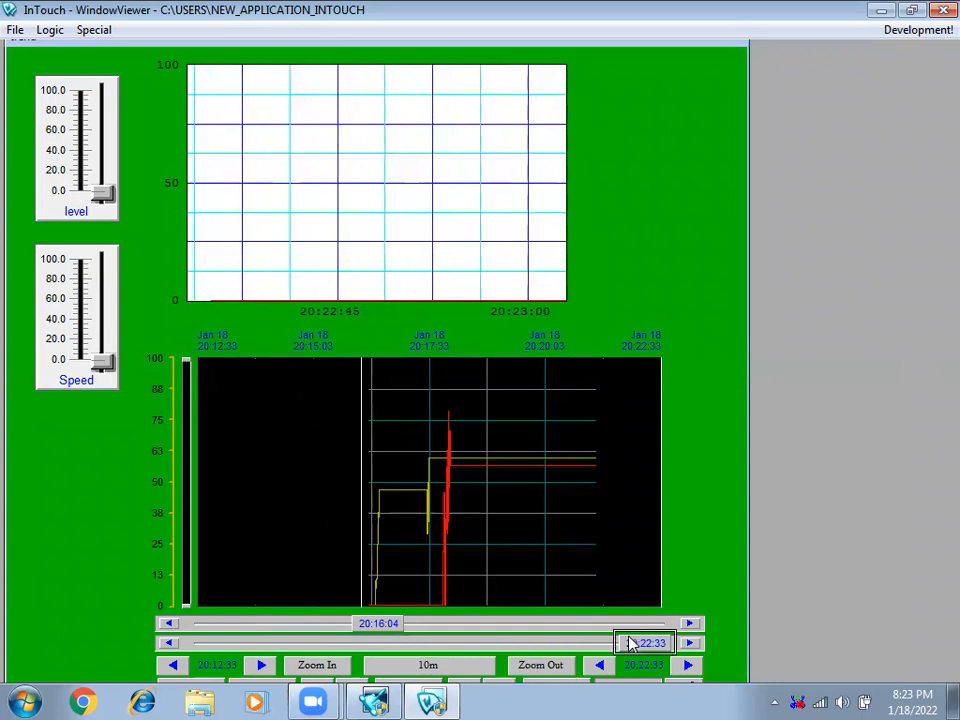
{"action": "left_click_drag", "start_coordinate": [636, 648], "coordinate": [607, 657]}
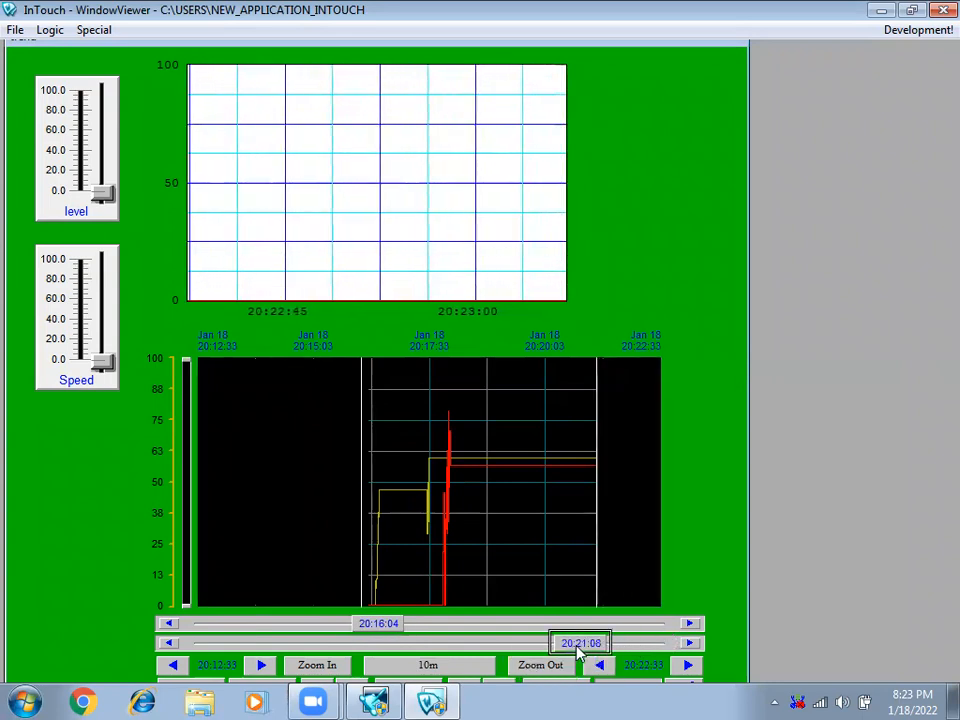
{"action": "left_click_drag", "start_coordinate": [588, 652], "coordinate": [493, 658]}
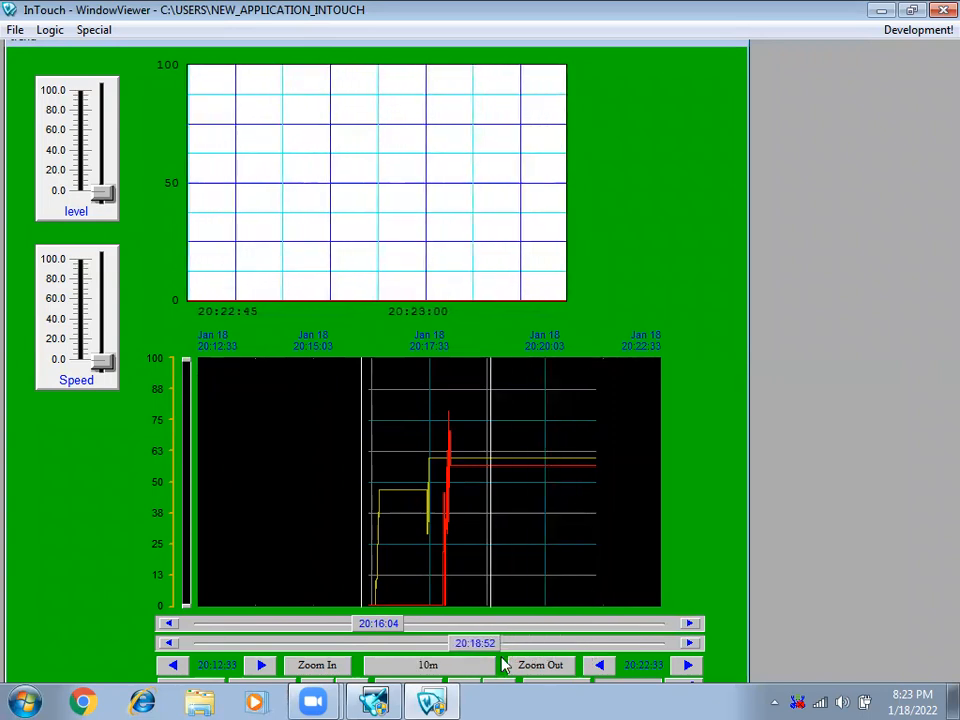
{"action": "left_click_drag", "start_coordinate": [345, 623], "coordinate": [420, 625]}
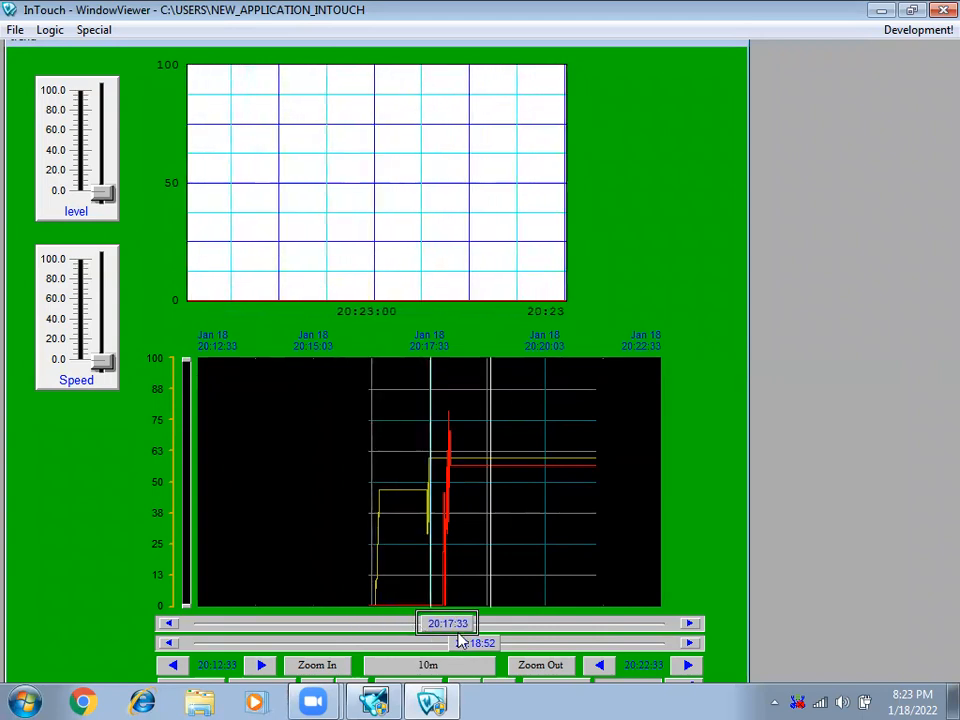
{"action": "left_click_drag", "start_coordinate": [502, 642], "coordinate": [478, 641]}
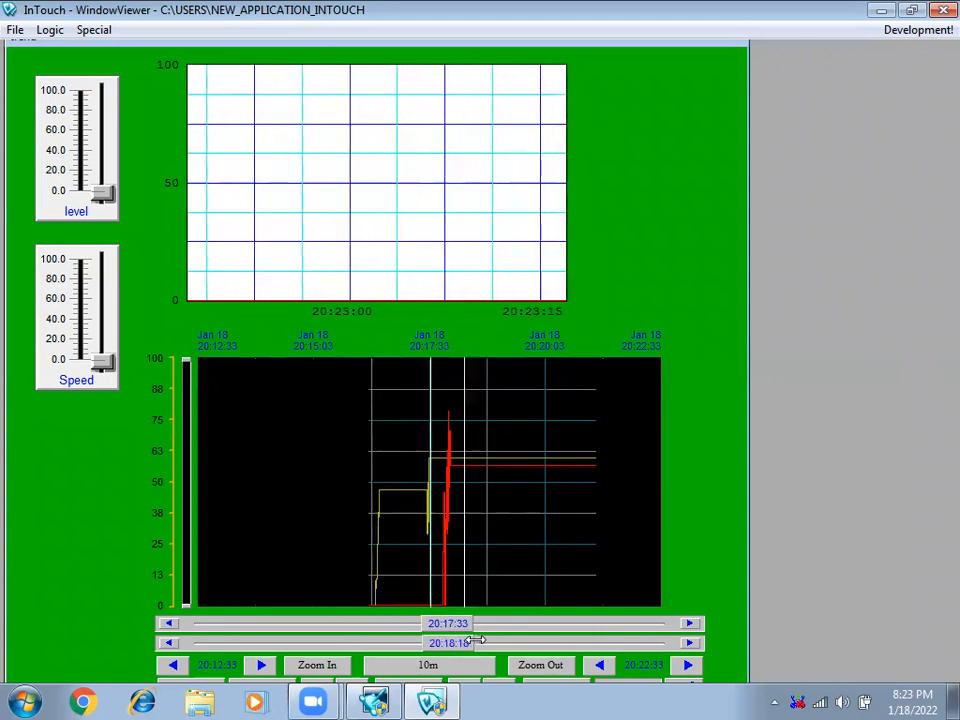
Zoom in on the bracketed part of the historical trend until it spans 5 seconds.
{"action": "left_click", "coordinate": [325, 669]}
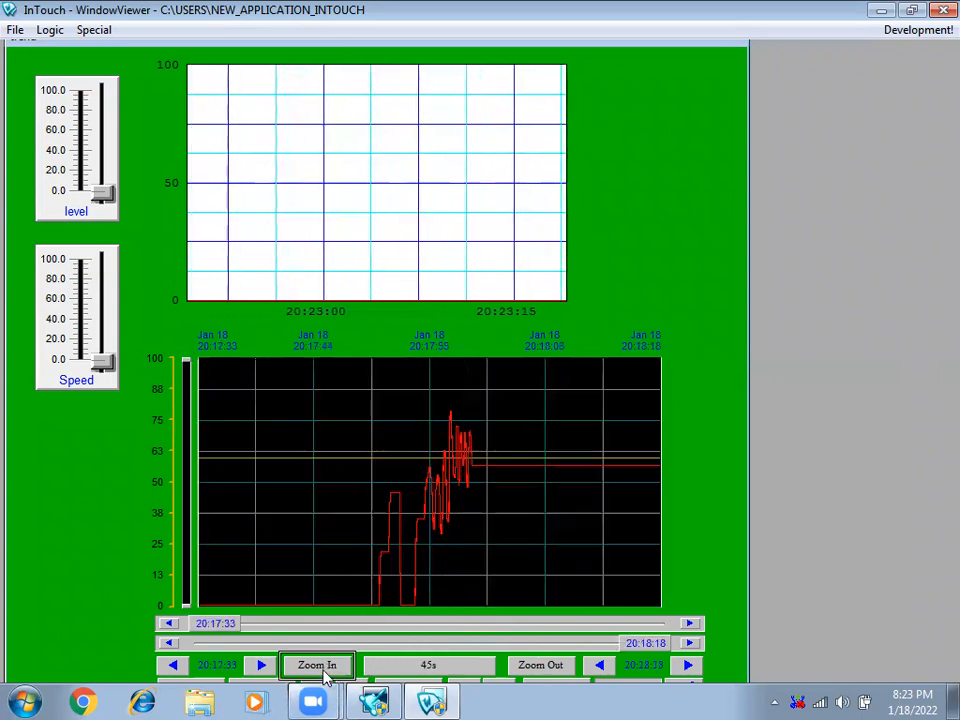
{"action": "left_click", "coordinate": [325, 675]}
{"action": "left_click", "coordinate": [325, 675]}
{"action": "left_click", "coordinate": [325, 675]}
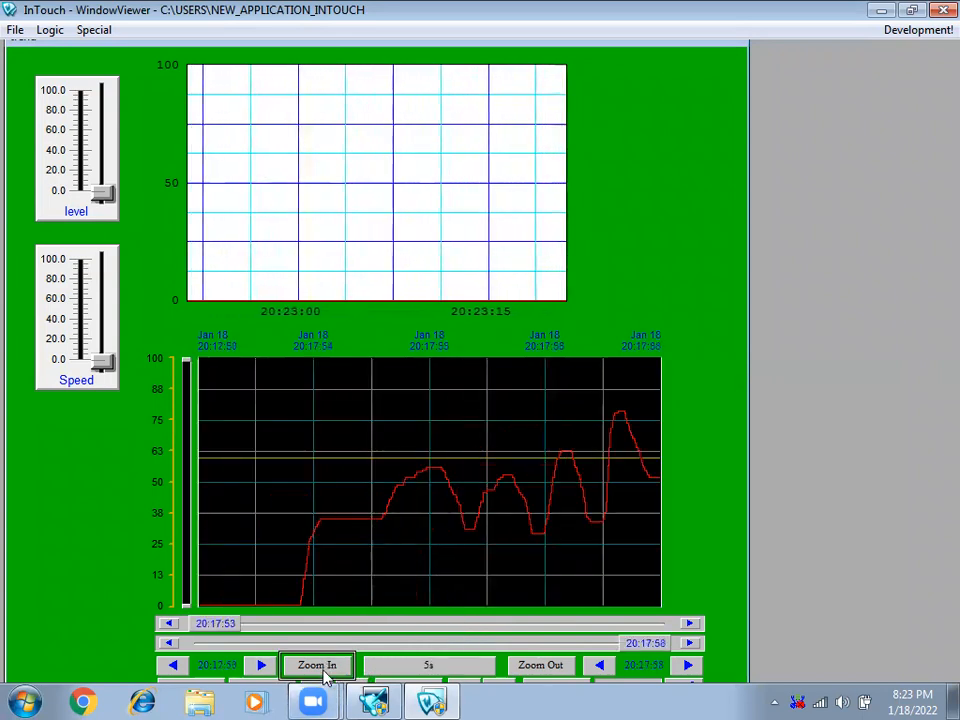
{"action": "left_click", "coordinate": [432, 470]}
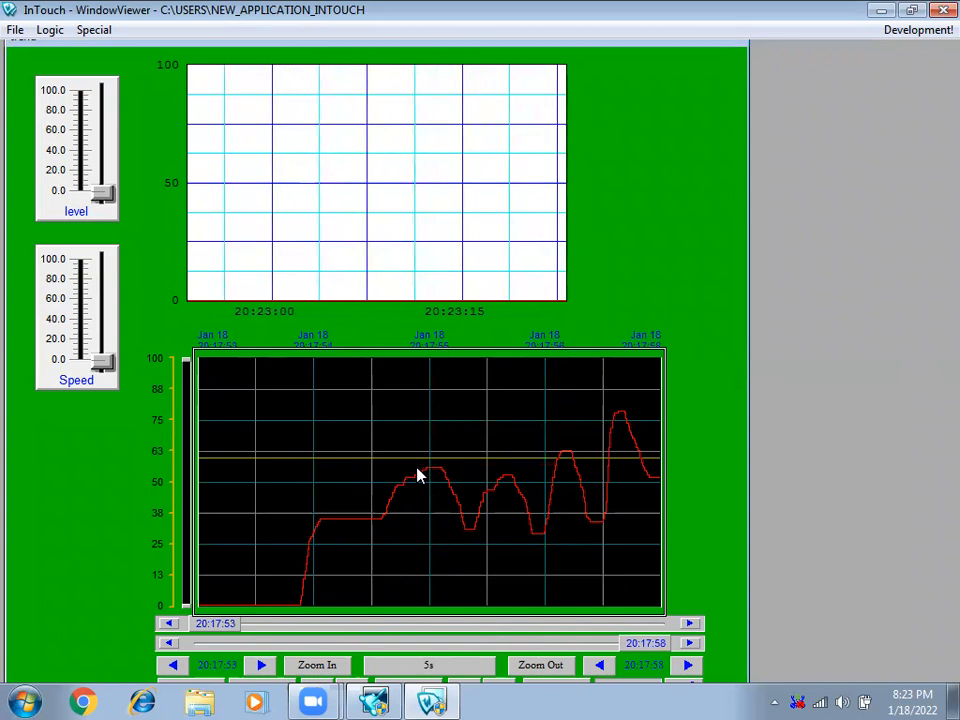
Place the time cursors at 20:17:54 and 20:17:55 and zoom the historical trend in to a 1-second span.
{"action": "left_click", "coordinate": [203, 625]}
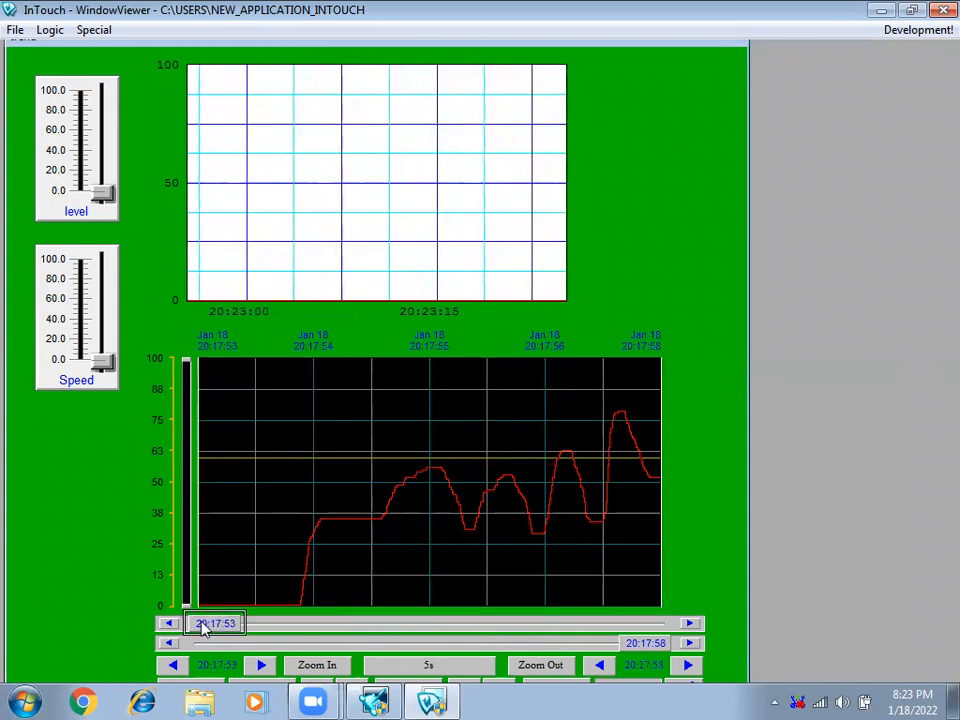
{"action": "left_click", "coordinate": [170, 623]}
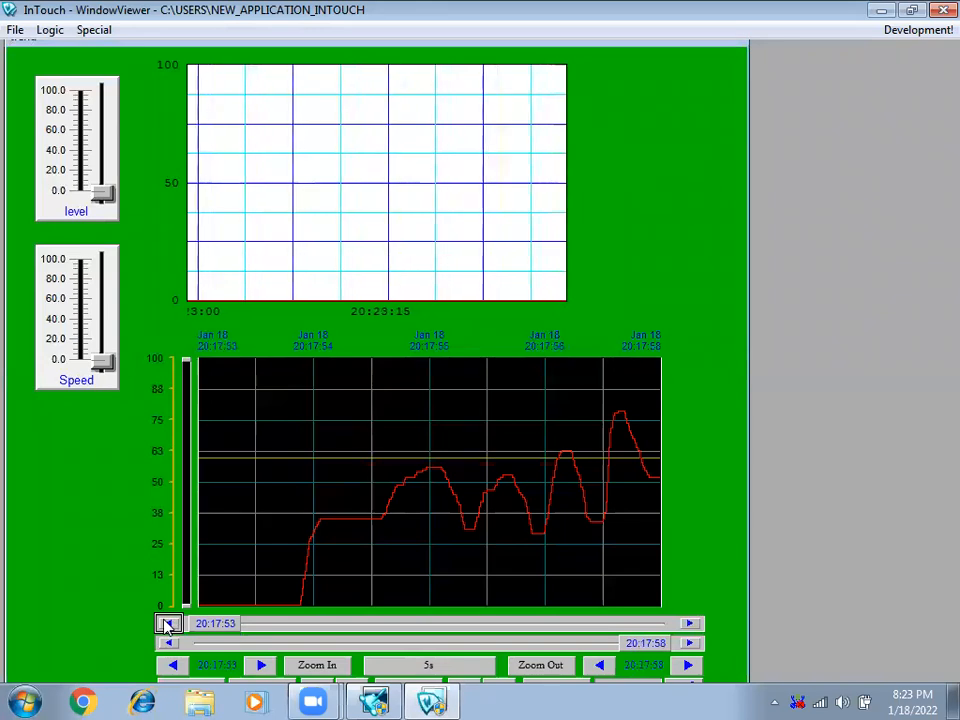
{"action": "left_click_drag", "start_coordinate": [186, 623], "coordinate": [373, 638]}
{"action": "left_click", "coordinate": [660, 645]}
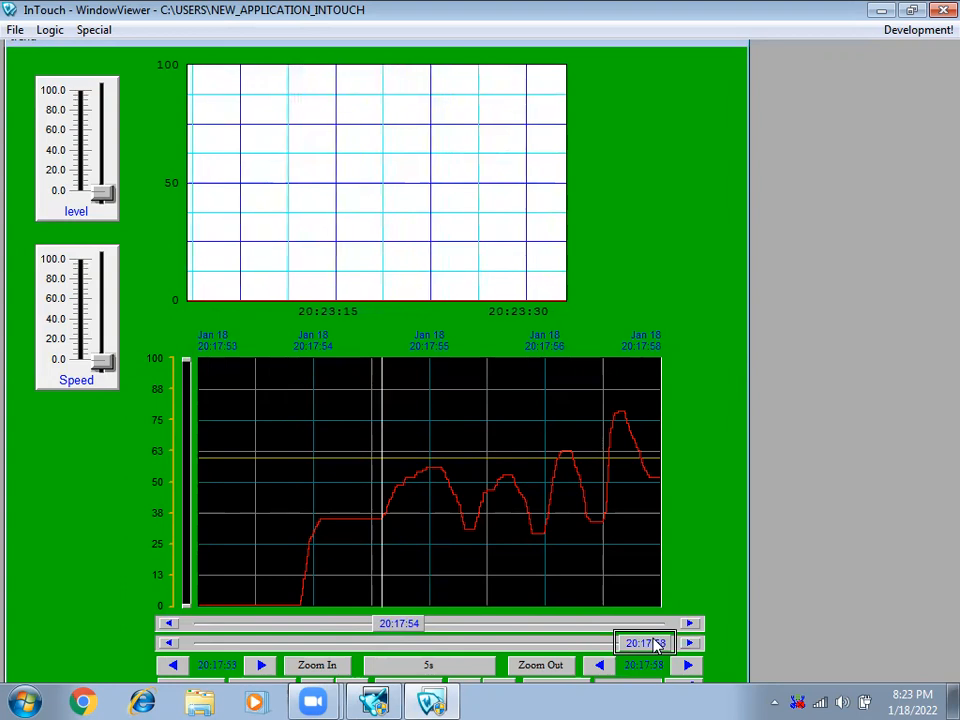
{"action": "left_click_drag", "start_coordinate": [662, 640], "coordinate": [483, 659]}
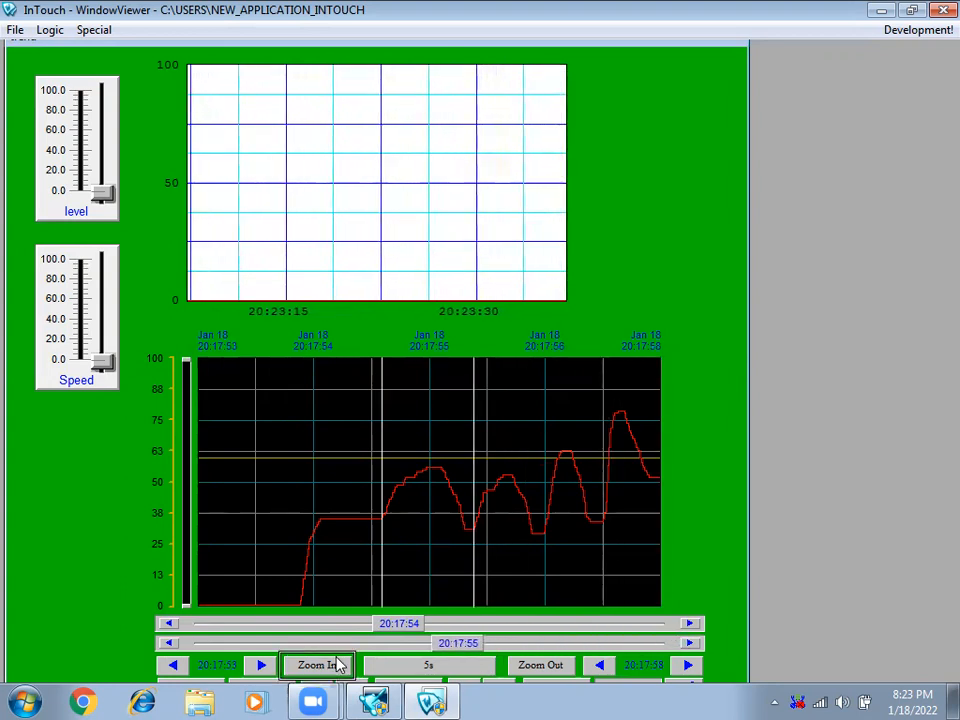
{"action": "left_click", "coordinate": [338, 664]}
{"action": "left_click", "coordinate": [354, 512]}
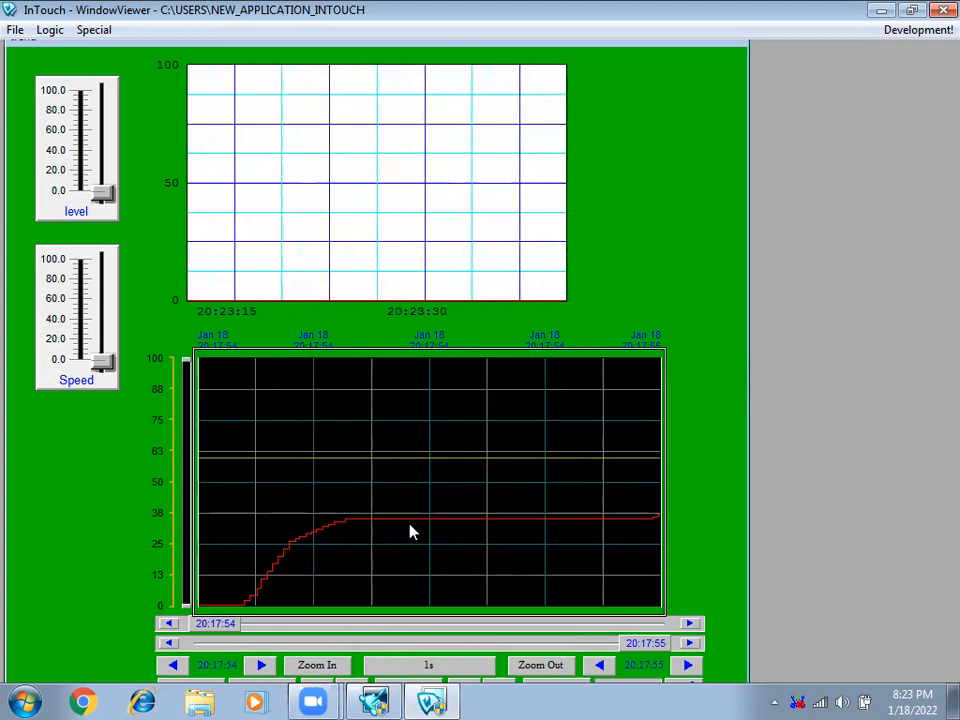
Zoom the historical trend out to a span of 1 minute 4 seconds.
{"action": "left_click", "coordinate": [543, 665]}
{"action": "left_click", "coordinate": [543, 665]}
{"action": "left_click", "coordinate": [544, 666]}
{"action": "left_click", "coordinate": [544, 666]}
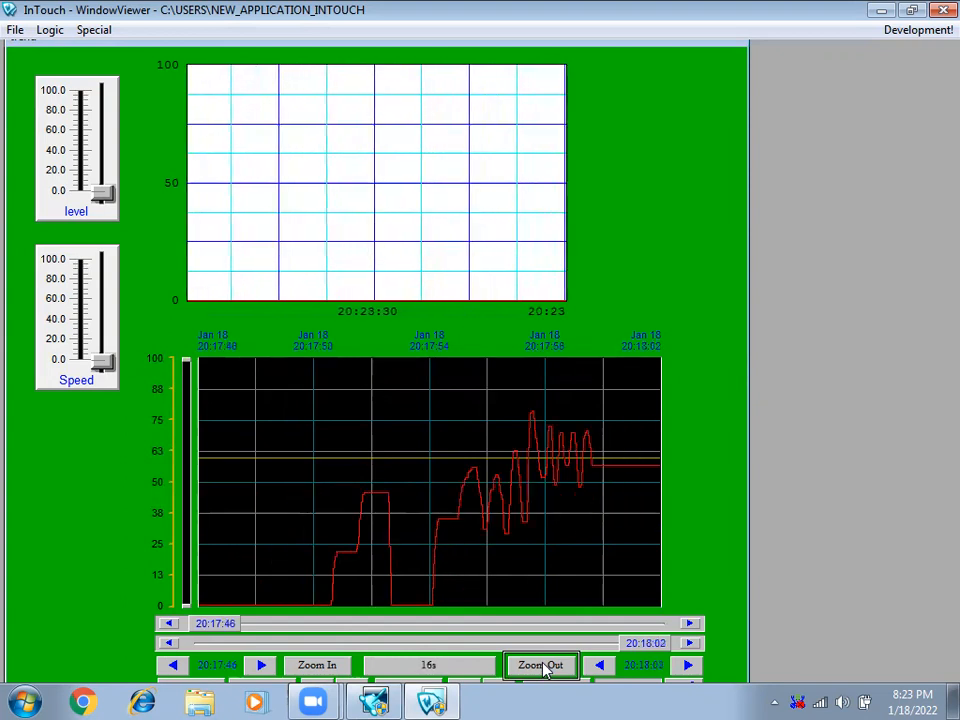
{"action": "left_click", "coordinate": [544, 666]}
{"action": "left_click", "coordinate": [543, 665]}
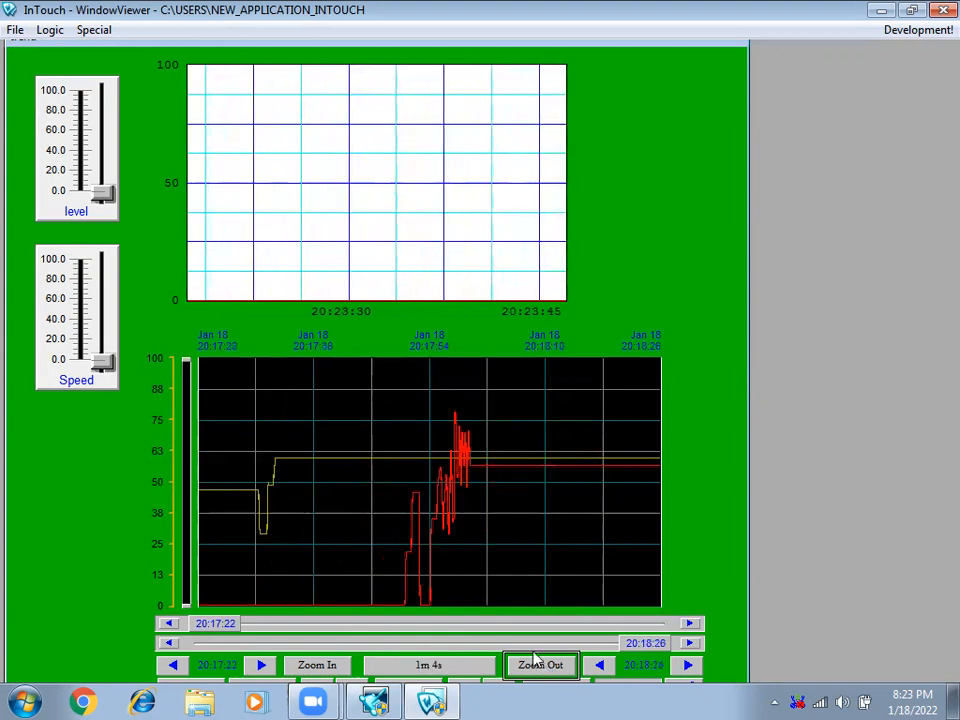
Vary both sliders to record new data, leaving level at about 10 and Speed at about 37.
{"action": "mouse_move", "coordinate": [101, 191]}
{"action": "left_mouse_down"}
{"action": "mouse_move", "coordinate": [100, 108]}
{"action": "mouse_move", "coordinate": [102, 184]}
{"action": "left_mouse_up"}
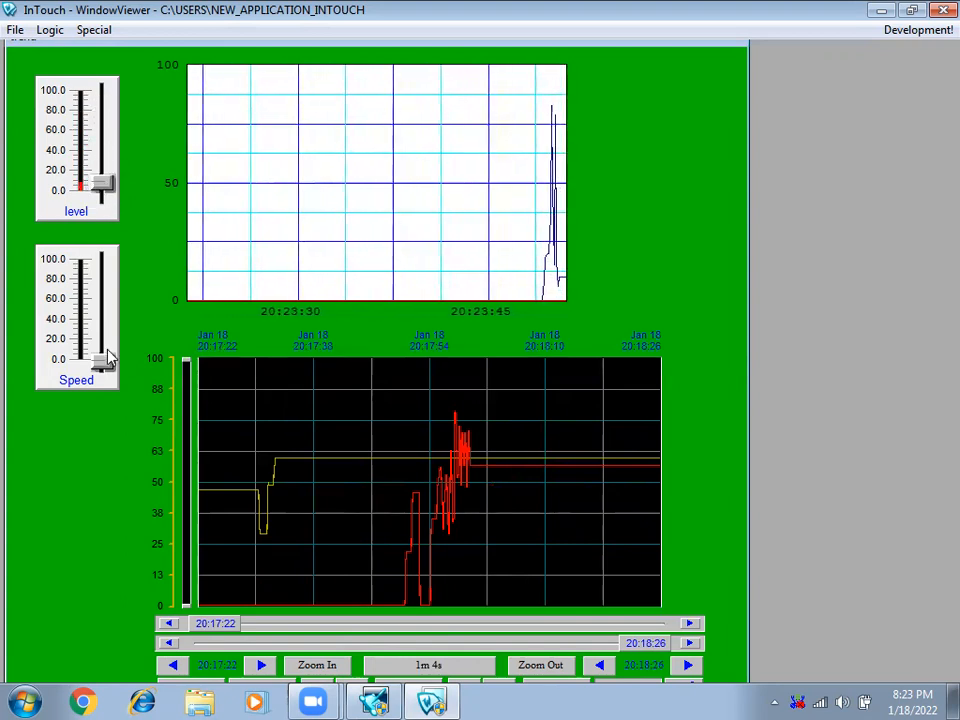
{"action": "left_click_drag", "start_coordinate": [100, 362], "coordinate": [99, 323]}
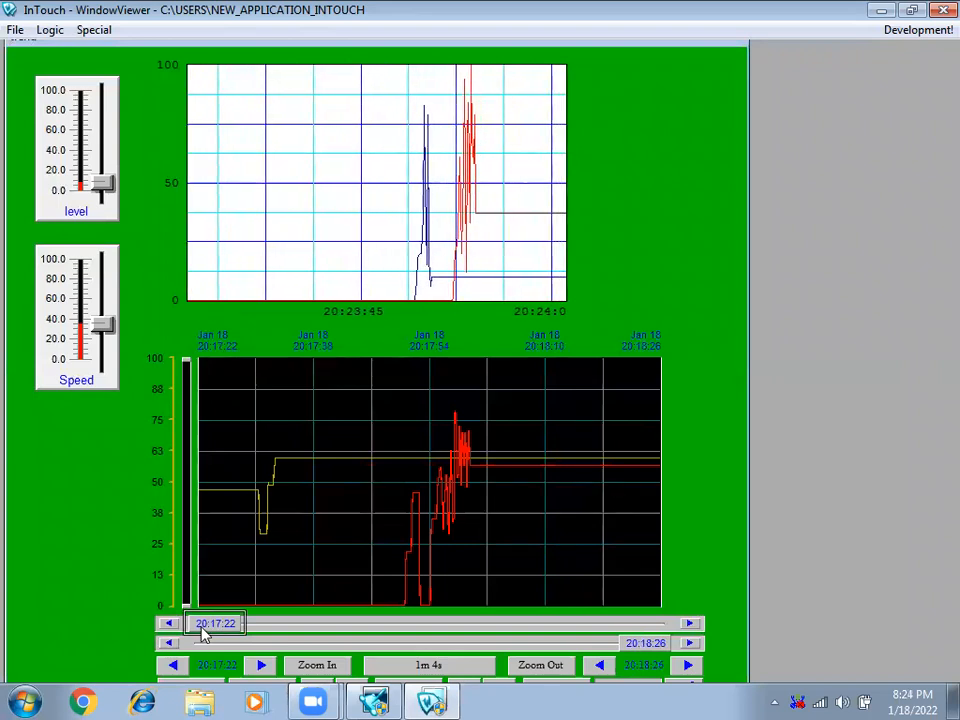
Extend the historical trend to 20:17:22–20:27:23 and bracket the newest data with the time cursors at 20:23:36 and 20:24:12.
{"action": "left_click", "coordinate": [261, 666]}
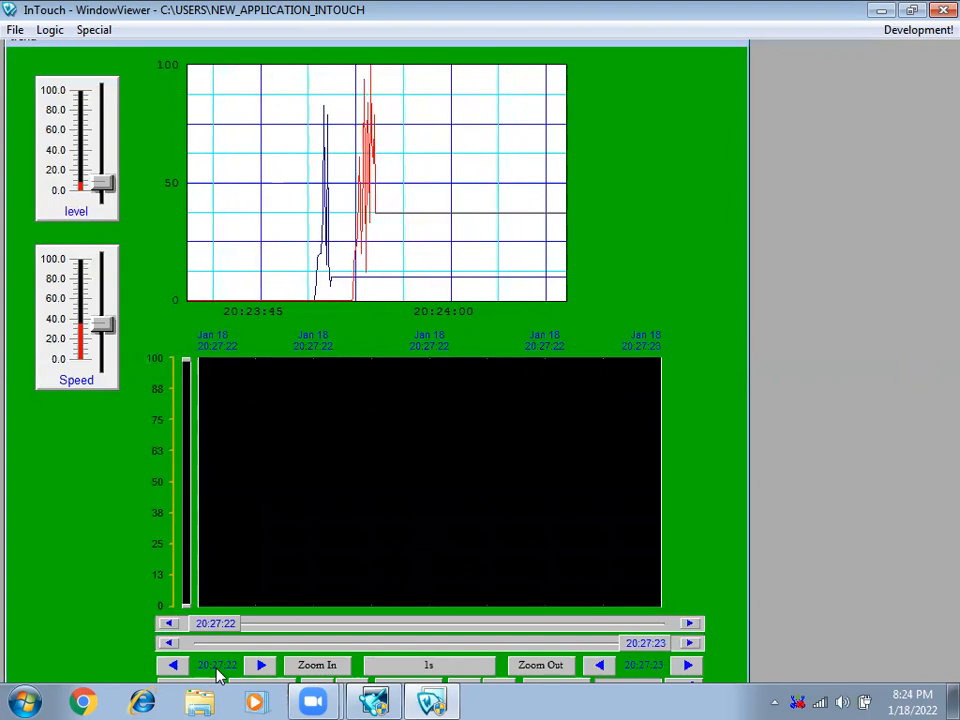
{"action": "left_click", "coordinate": [178, 665]}
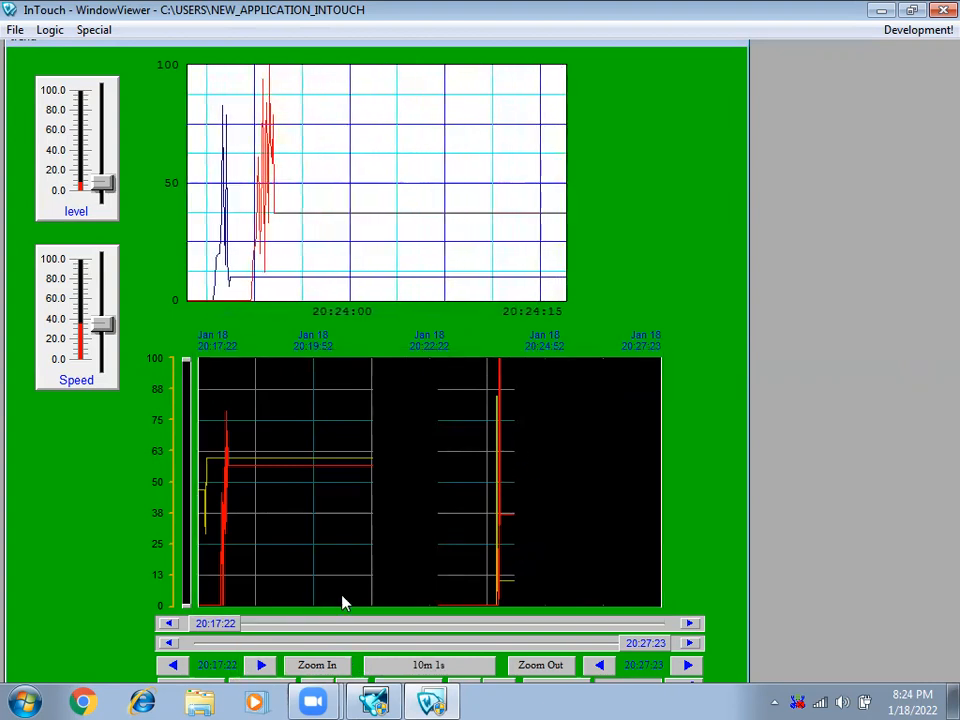
{"action": "left_click_drag", "start_coordinate": [216, 628], "coordinate": [472, 623]}
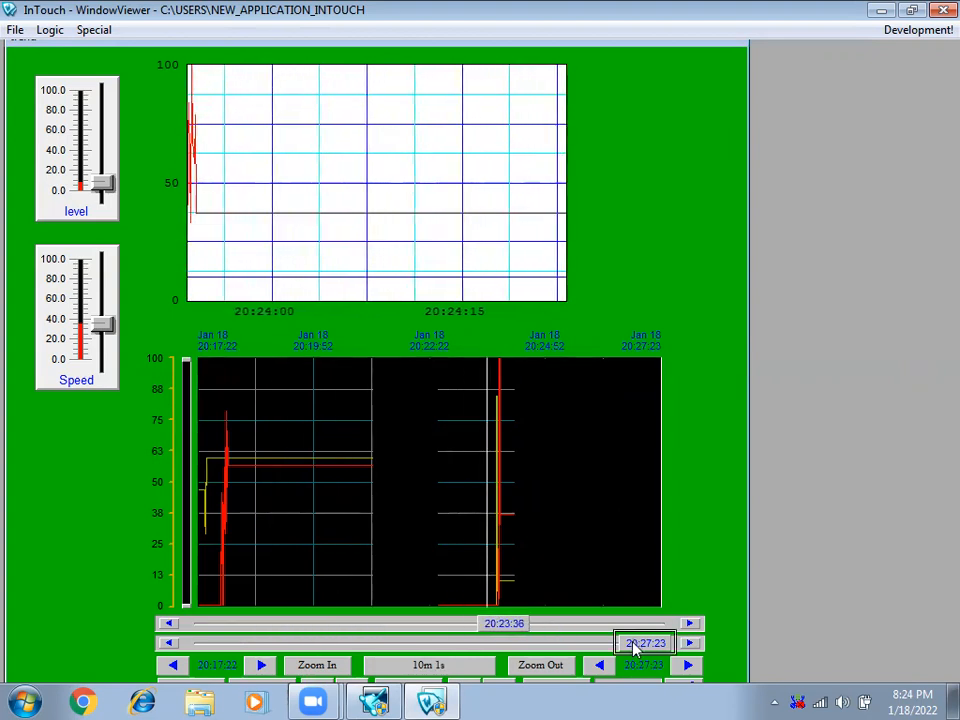
{"action": "left_click_drag", "start_coordinate": [672, 642], "coordinate": [522, 642]}
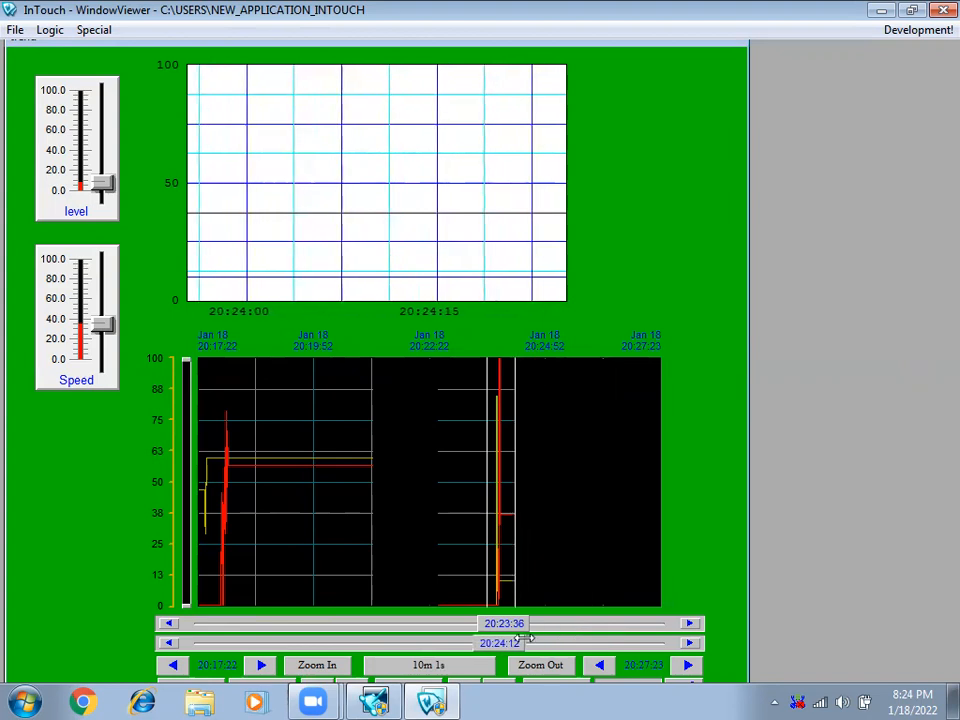
Zoom in on the newly recorded level and speed curves until the historical trend spans 9 seconds.
{"action": "left_click", "coordinate": [316, 665]}
{"action": "left_click", "coordinate": [316, 665]}
{"action": "left_click", "coordinate": [316, 665]}
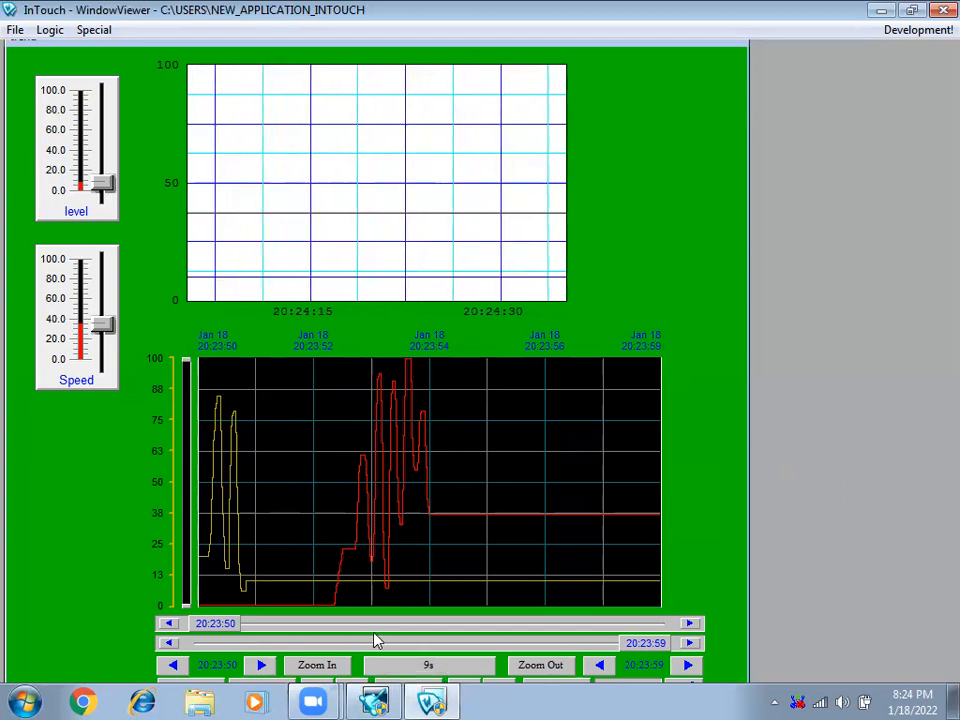
Return to WindowMaker, shrink the historical trend to 570 by 325, and move it to X 130, Y 290.
{"action": "left_click", "coordinate": [920, 30]}
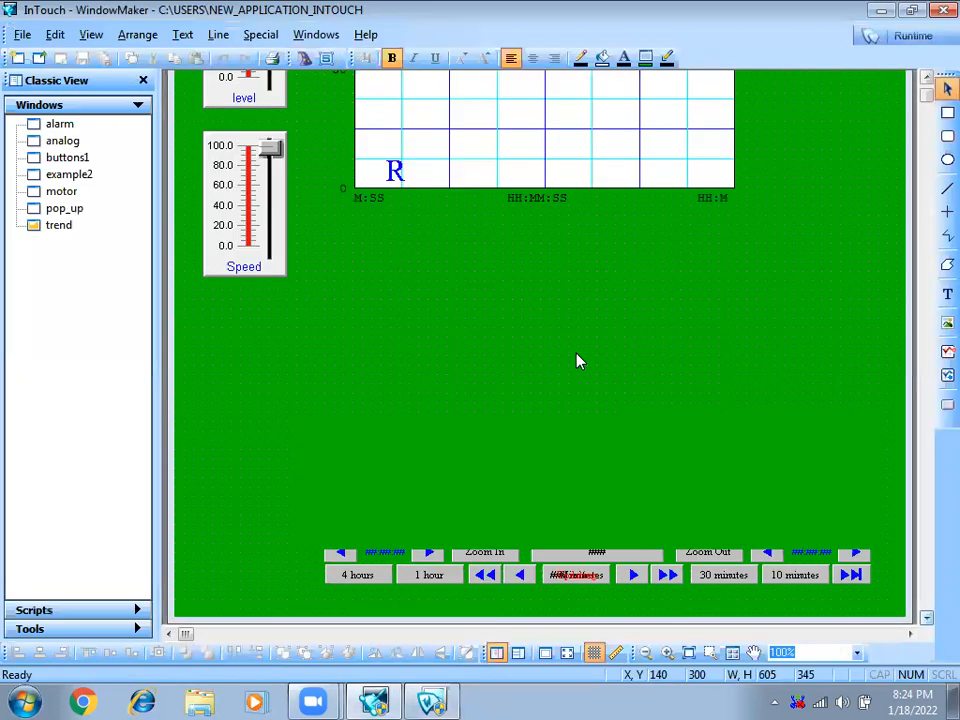
{"action": "left_click_drag", "start_coordinate": [303, 211], "coordinate": [320, 238]}
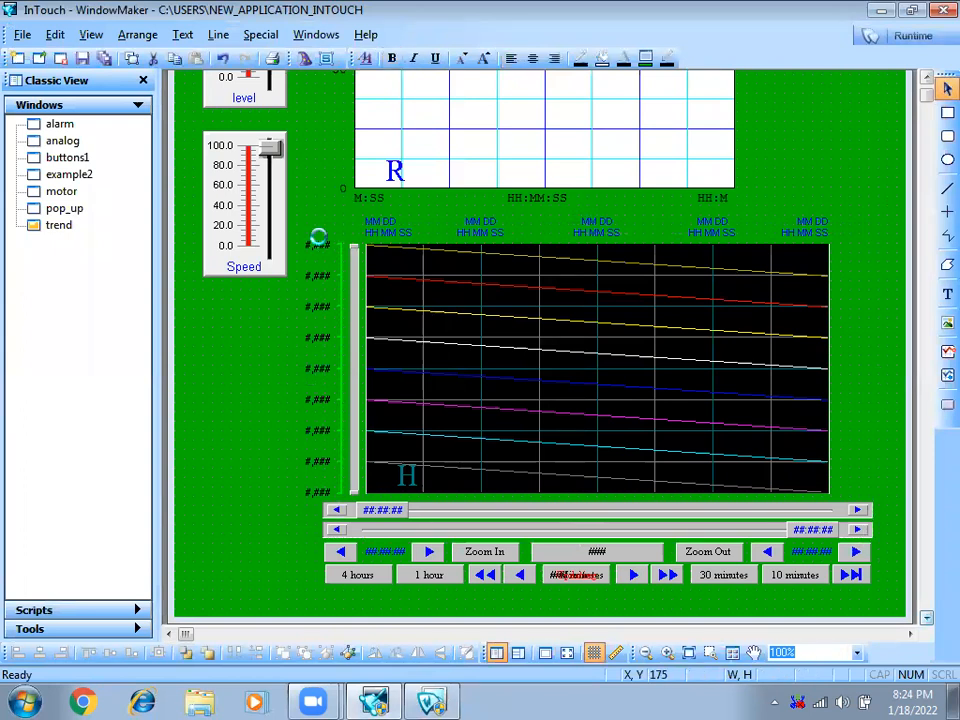
{"action": "left_click_drag", "start_coordinate": [563, 355], "coordinate": [514, 327]}
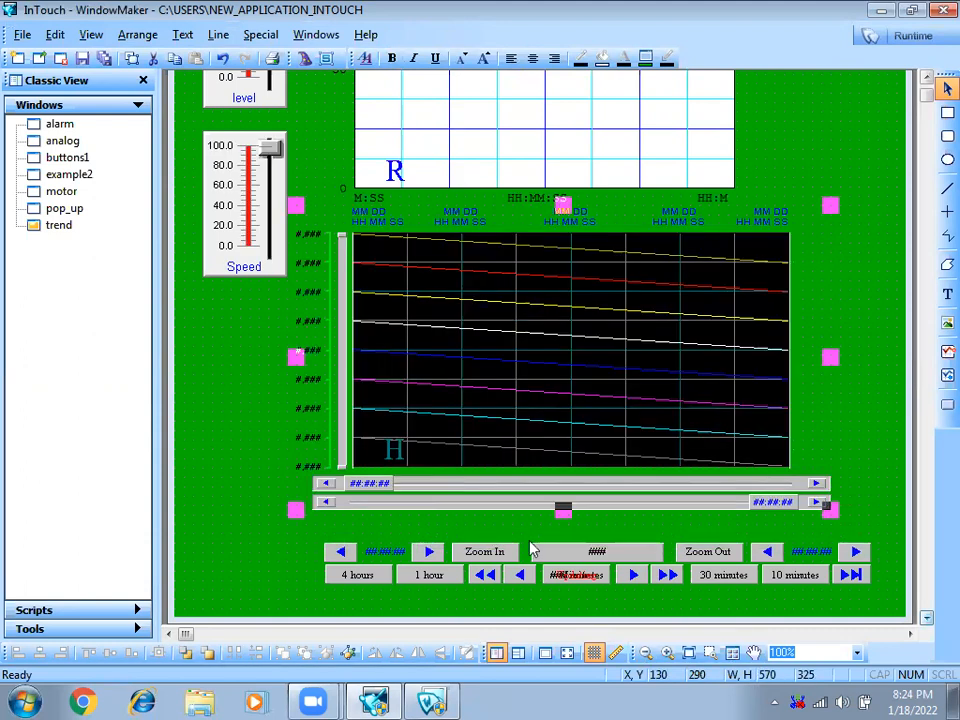
Move the zoom/pan panel directly beneath the historical trend, to X 140, Y 620.
{"action": "left_click", "coordinate": [563, 557]}
{"action": "left_click_drag", "start_coordinate": [563, 557], "coordinate": [507, 529]}
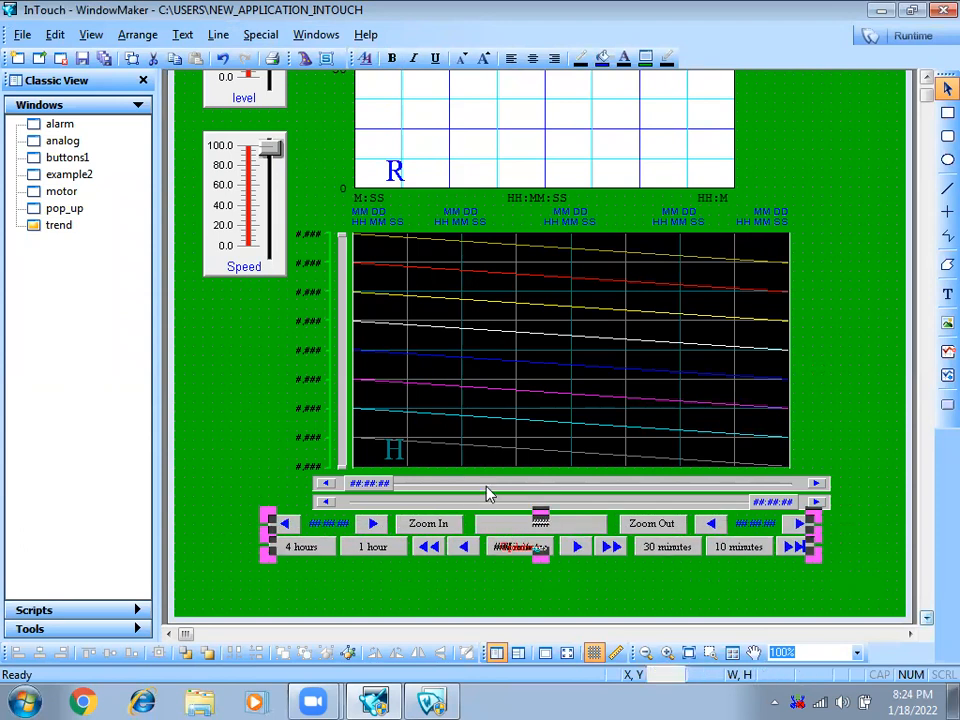
{"action": "key", "text": "Right"}
{"action": "key", "text": "Right"}
{"action": "key", "text": "Right"}
{"action": "key", "text": "Right"}
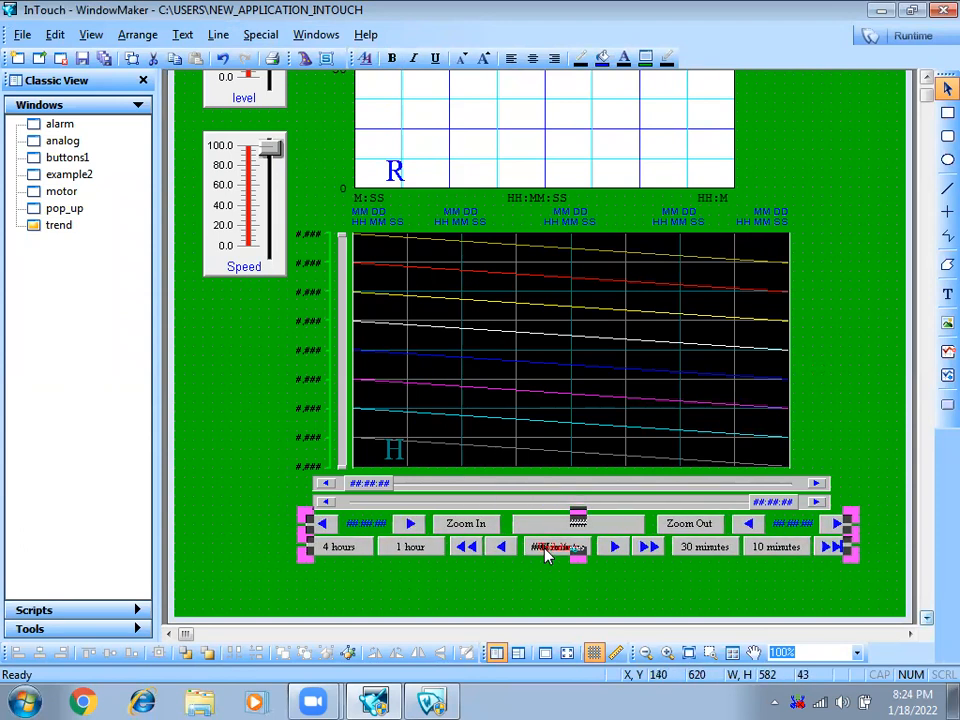
Save all open windows and run the trend window in WindowViewer again.
{"action": "left_click", "coordinate": [104, 60]}
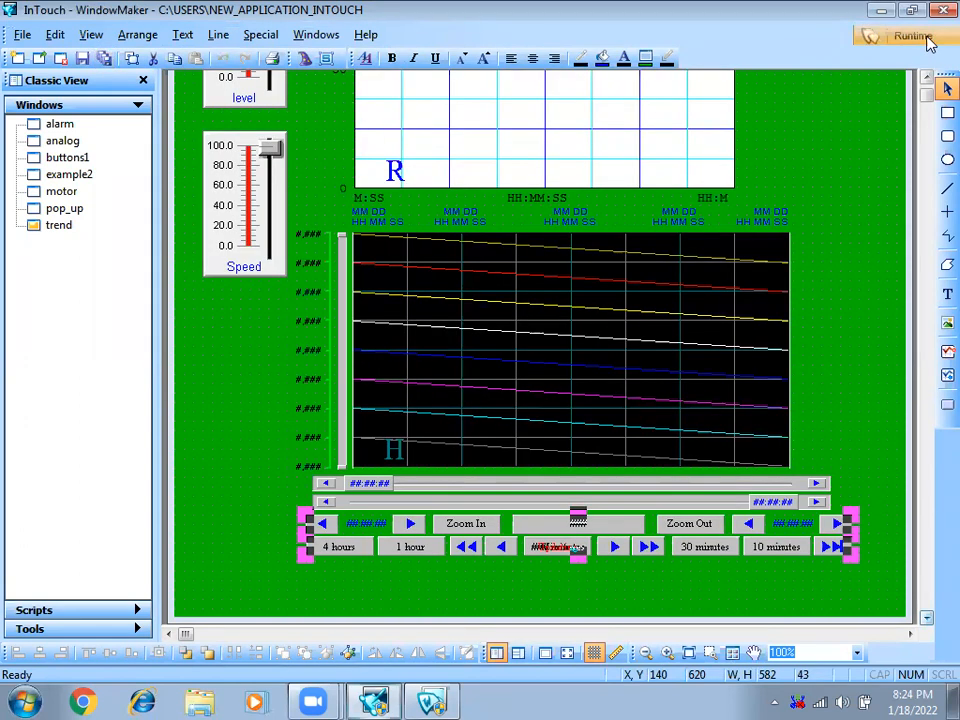
{"action": "left_click", "coordinate": [927, 37]}
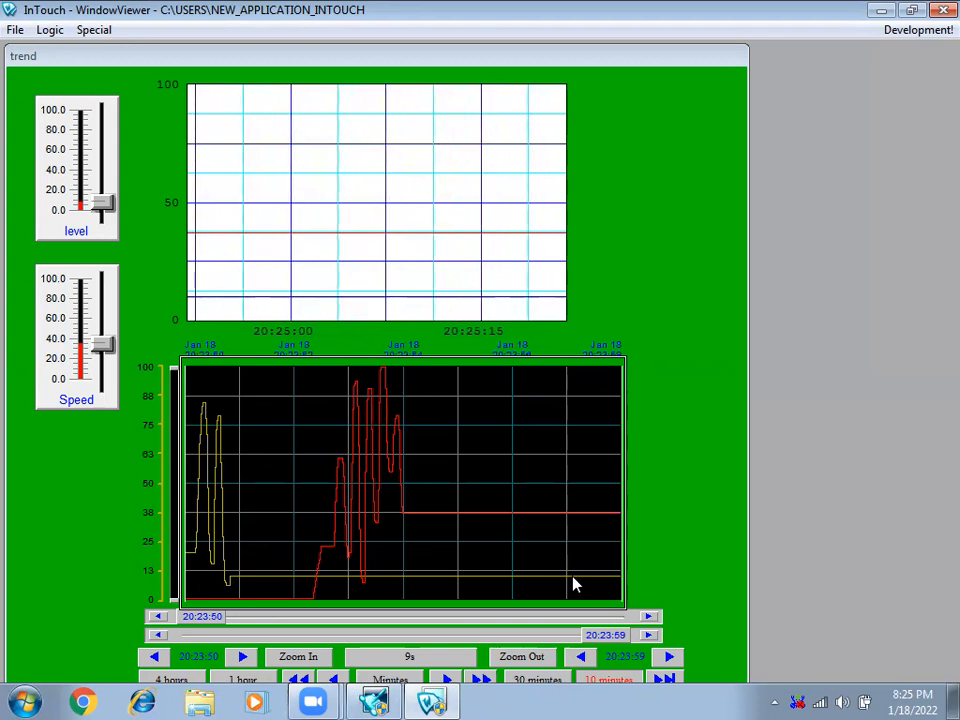
{"action": "left_click", "coordinate": [531, 89]}
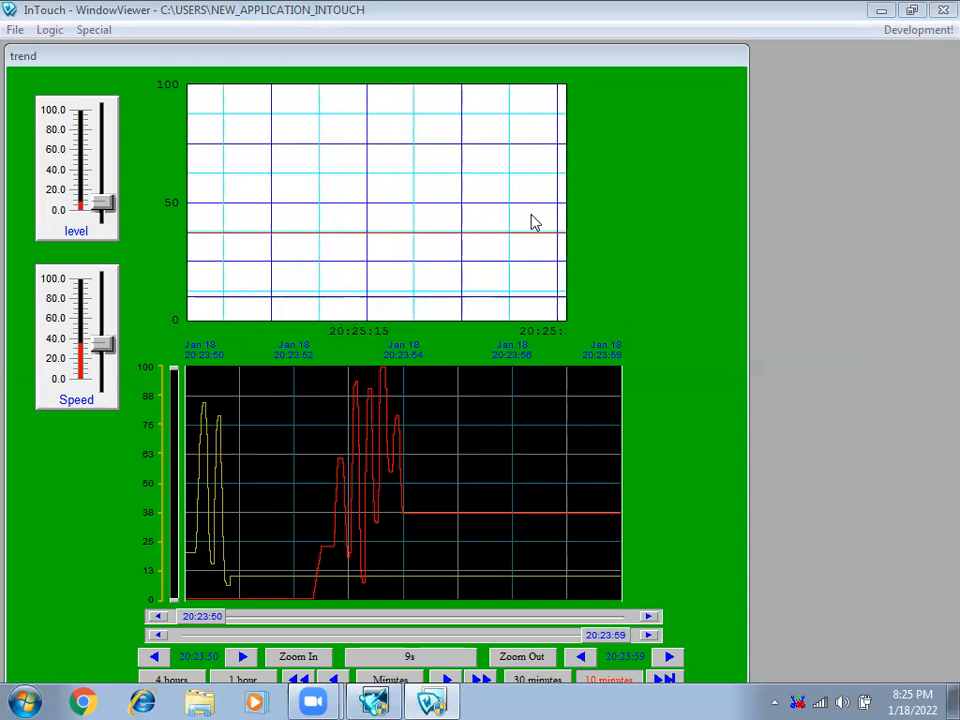
Vary both sliders to log fresh trend data, leaving level at about 20 and Speed at about 50.
{"action": "mouse_move", "coordinate": [103, 201]}
{"action": "left_mouse_down"}
{"action": "mouse_move", "coordinate": [102, 150]}
{"action": "mouse_move", "coordinate": [105, 190]}
{"action": "left_mouse_up"}
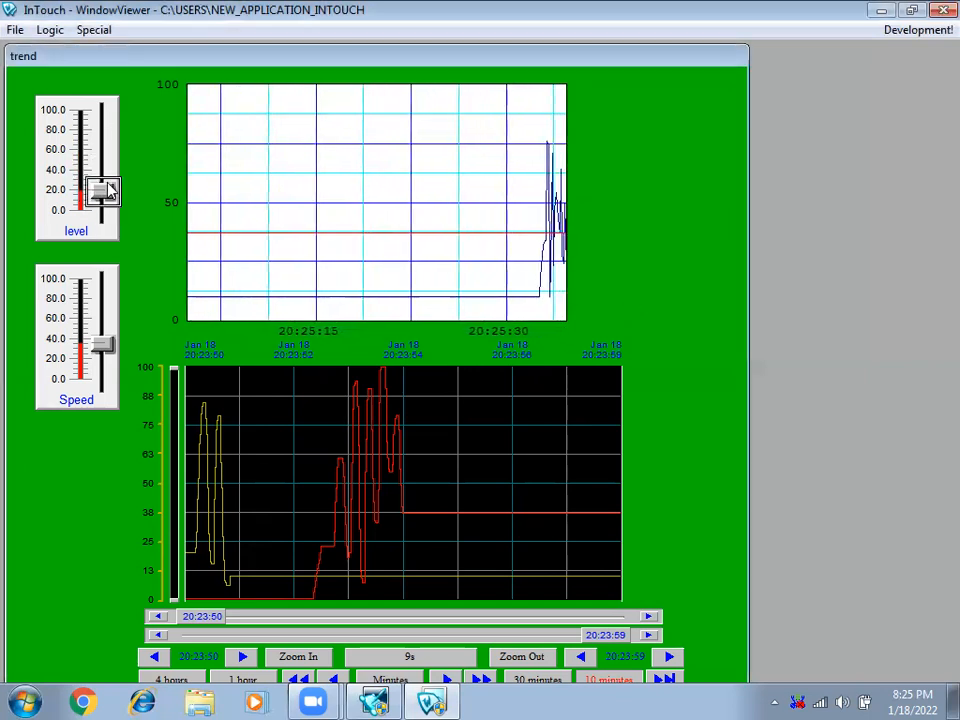
{"action": "left_click_drag", "start_coordinate": [108, 360], "coordinate": [103, 331]}
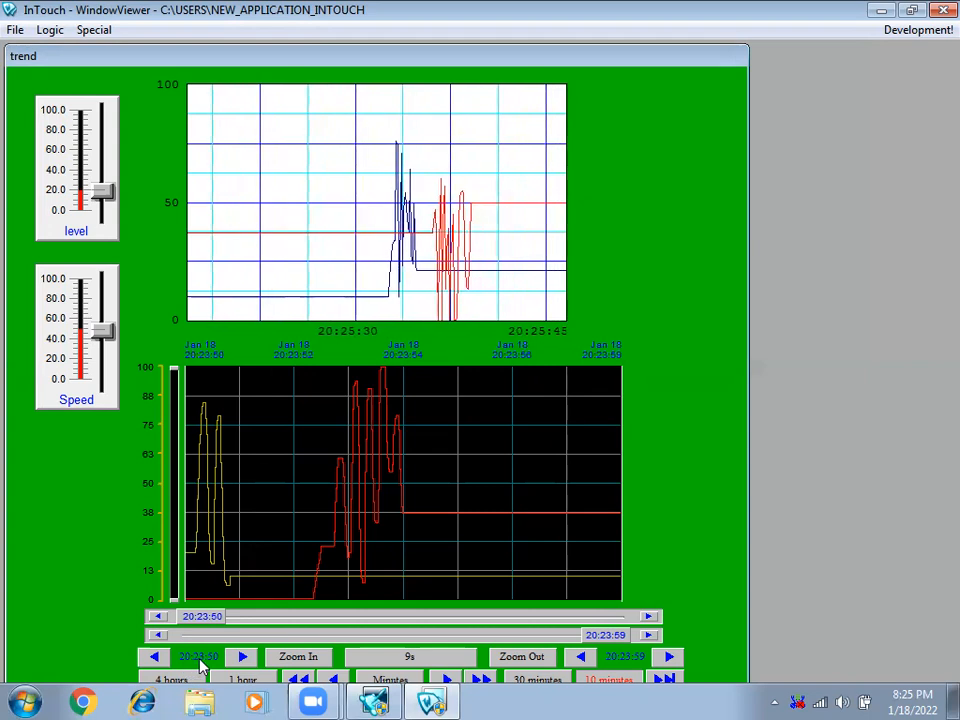
Extend the historical trend's range to 20:33:51, set its time cursors to 20:25:24 and 20:25:52, and zoom in on that span.
{"action": "left_click", "coordinate": [243, 657]}
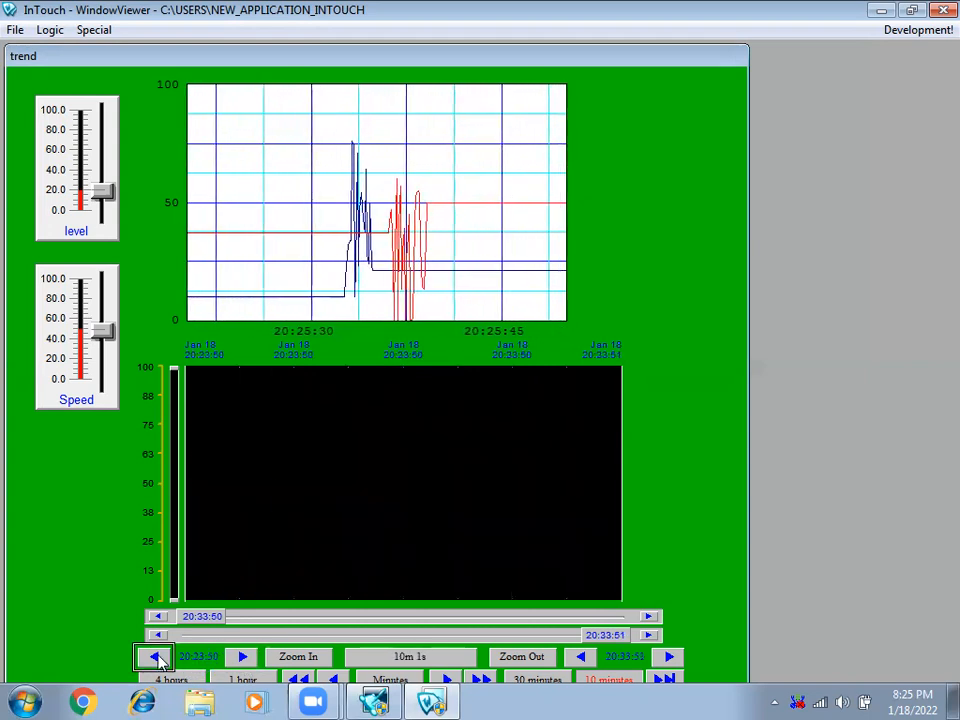
{"action": "left_click", "coordinate": [155, 657]}
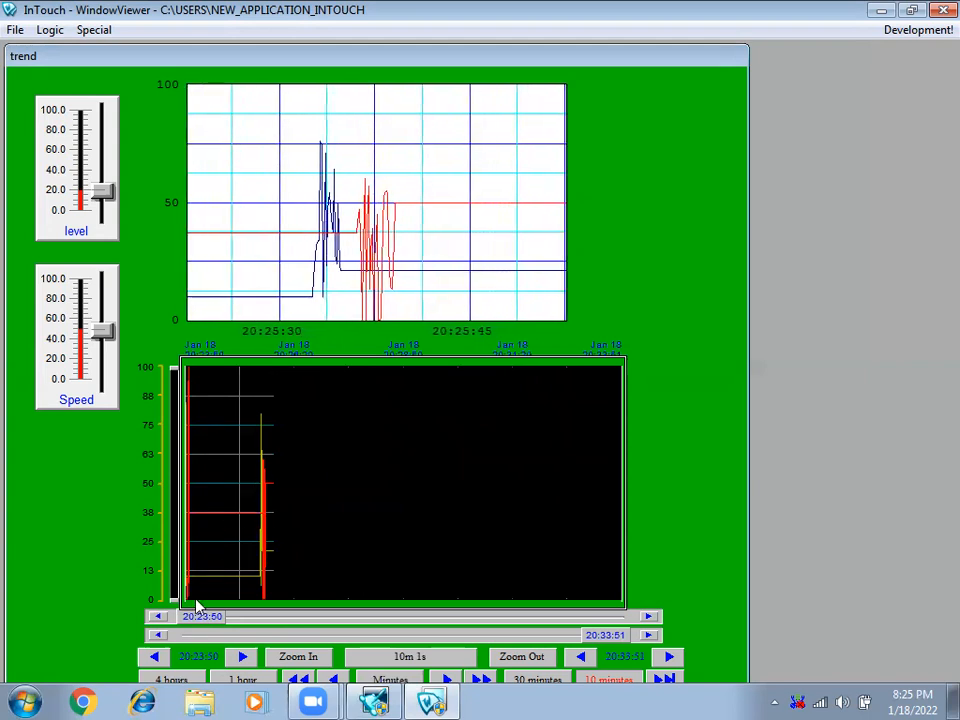
{"action": "left_click_drag", "start_coordinate": [203, 615], "coordinate": [235, 618]}
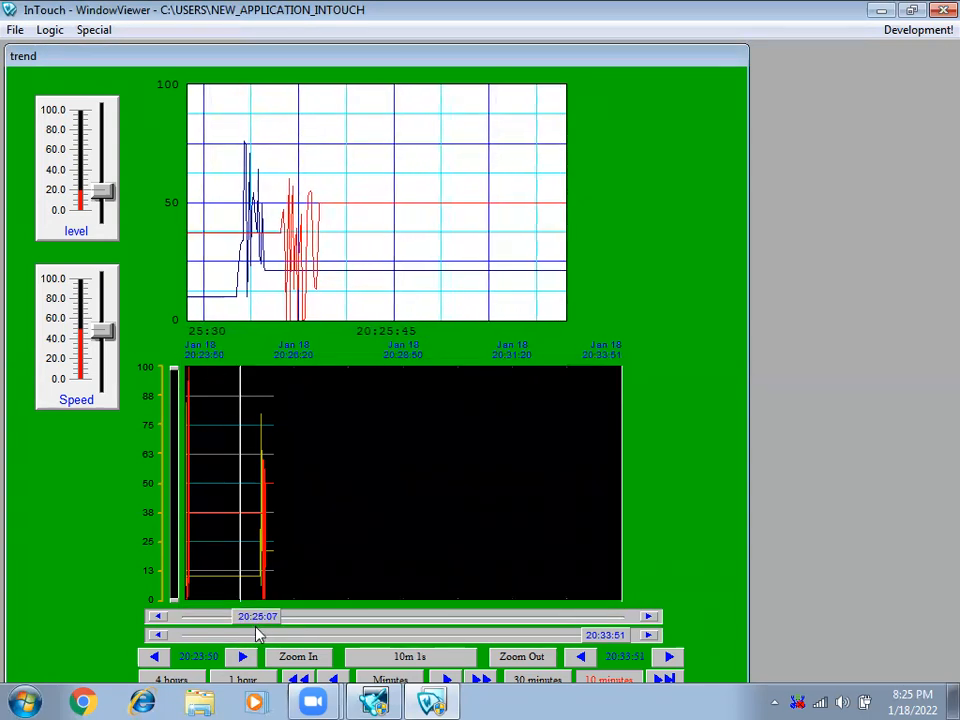
{"action": "mouse_move", "coordinate": [260, 620]}
{"action": "left_mouse_down"}
{"action": "mouse_move", "coordinate": [232, 626]}
{"action": "mouse_move", "coordinate": [252, 626]}
{"action": "left_mouse_up"}
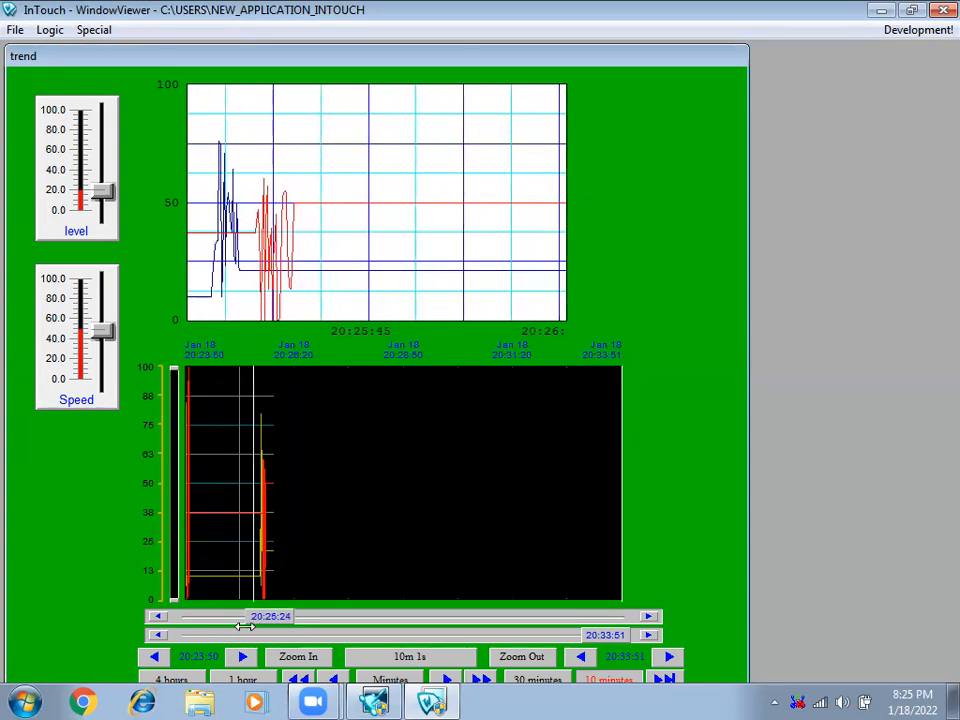
{"action": "left_click_drag", "start_coordinate": [592, 643], "coordinate": [257, 641]}
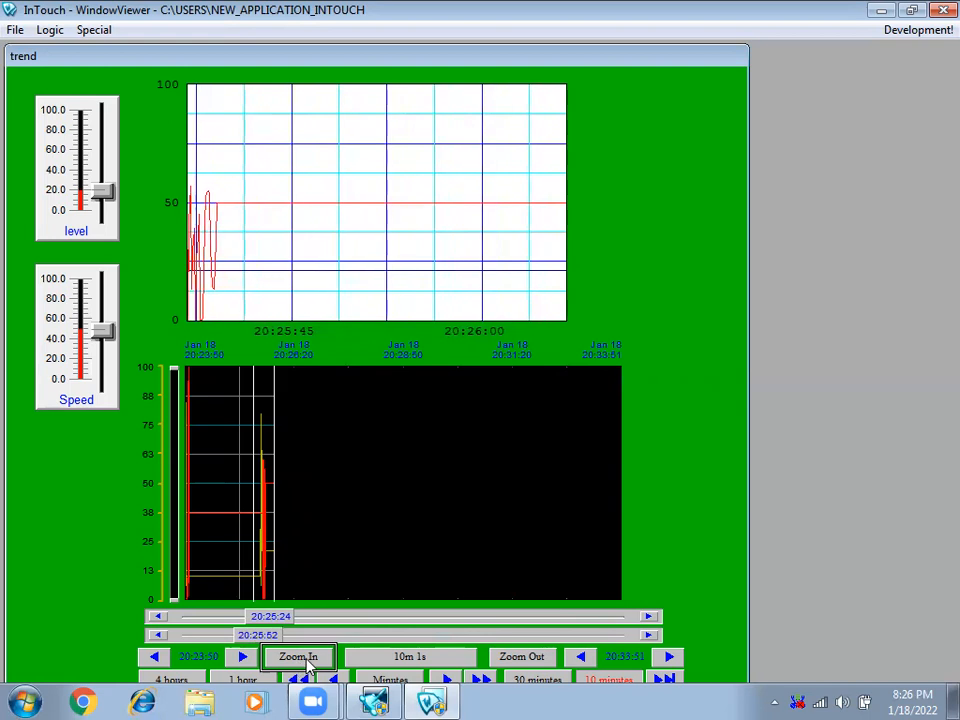
{"action": "left_click", "coordinate": [300, 664]}
{"action": "left_click", "coordinate": [306, 662]}
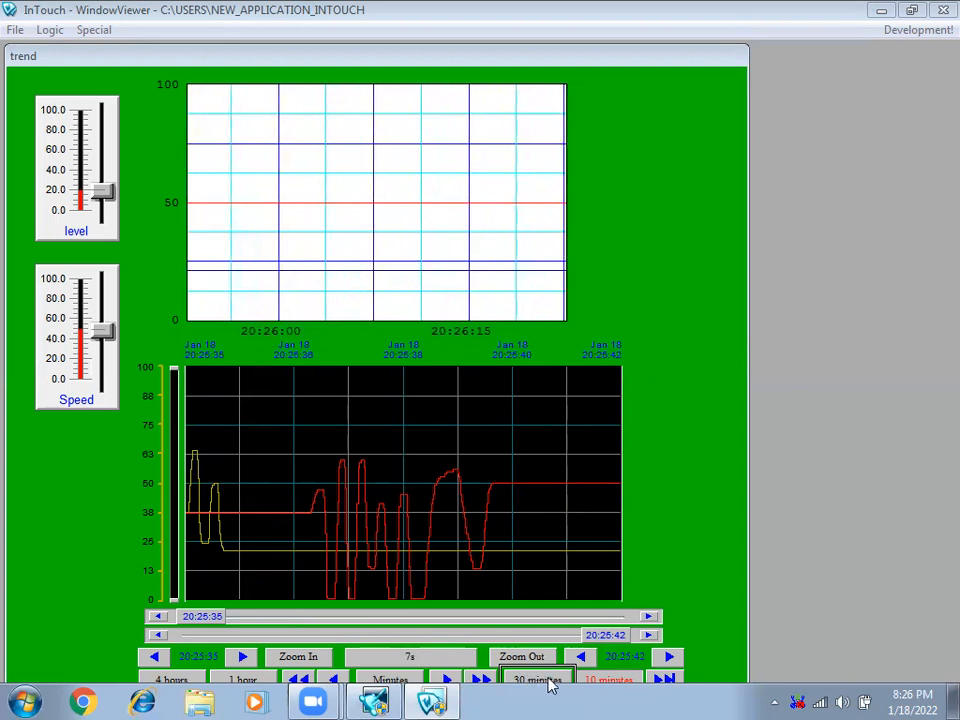
Pan the historical trend so it starts at 20:15:35 and ends at 20:35:36.
{"action": "left_click", "coordinate": [242, 656]}
{"action": "left_click", "coordinate": [154, 657]}
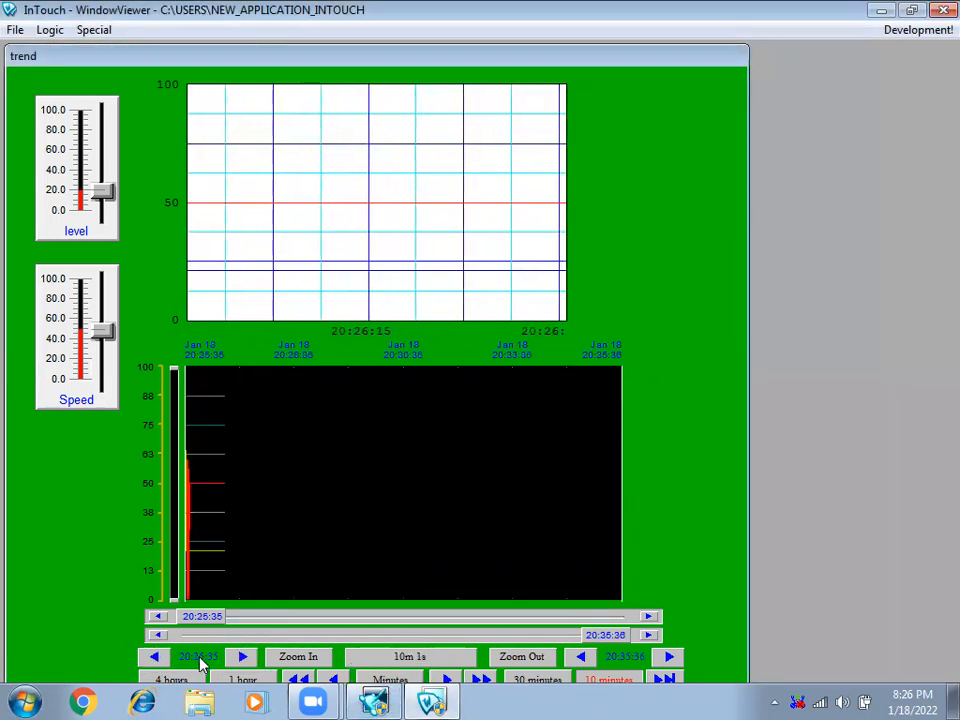
{"action": "left_click", "coordinate": [153, 657]}
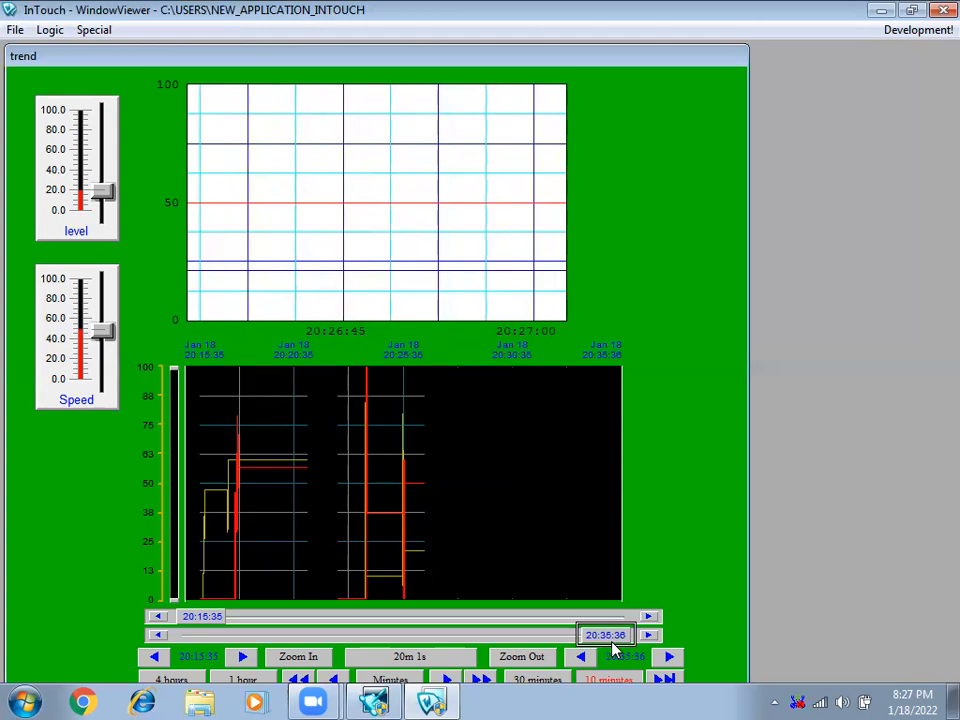
Test shifting the historical trend's end time both ways and try the 10-minute and 30-minute pan intervals.
{"action": "left_click", "coordinate": [669, 657]}
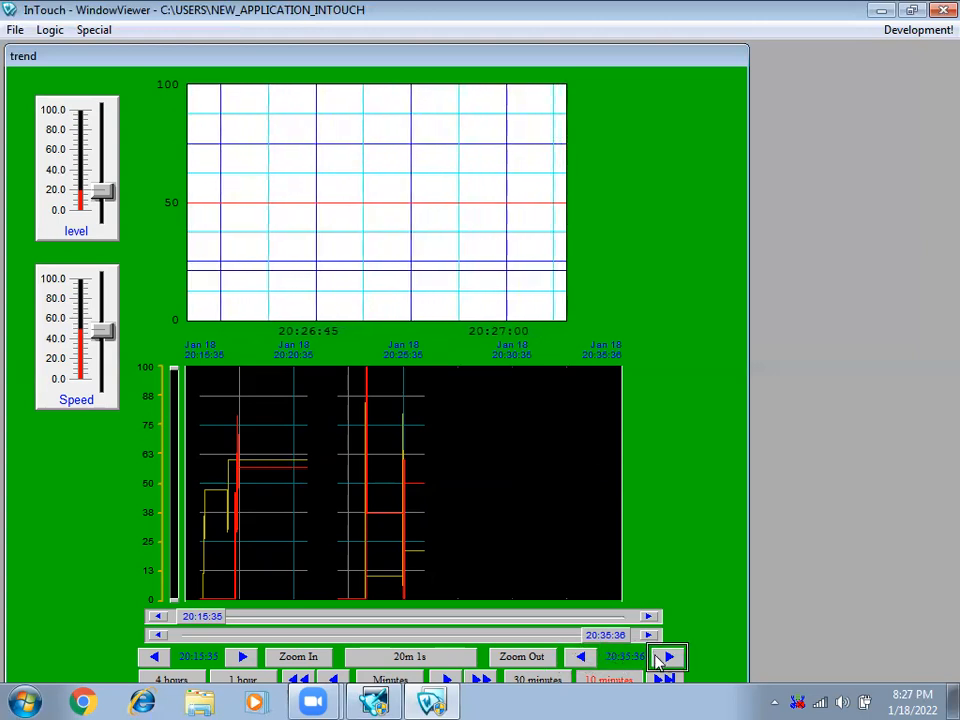
{"action": "left_click", "coordinate": [580, 657]}
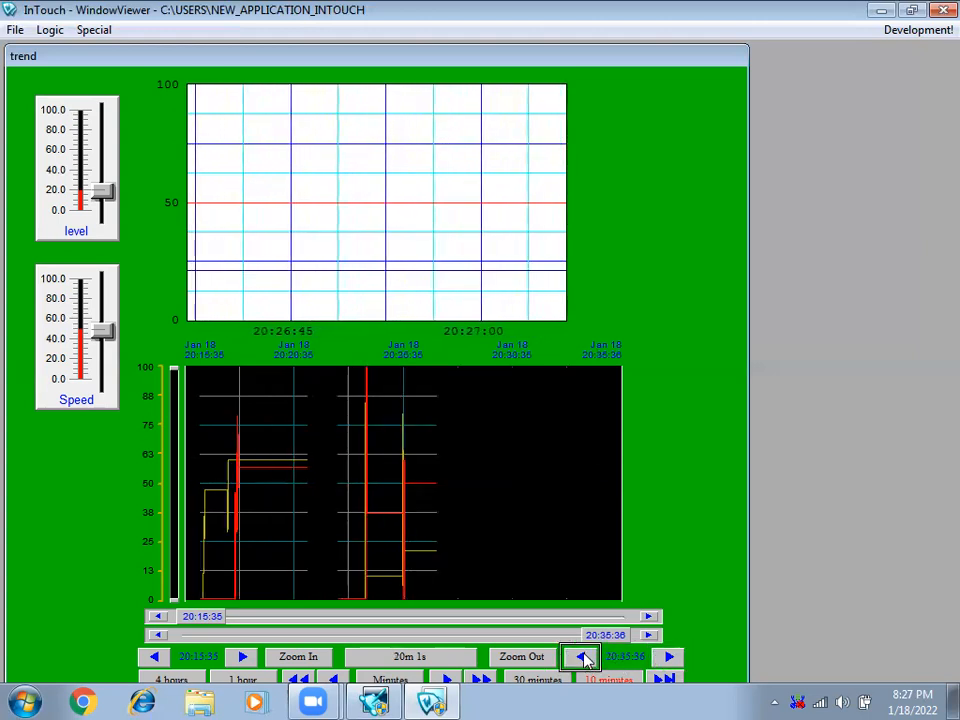
{"action": "left_click", "coordinate": [669, 657]}
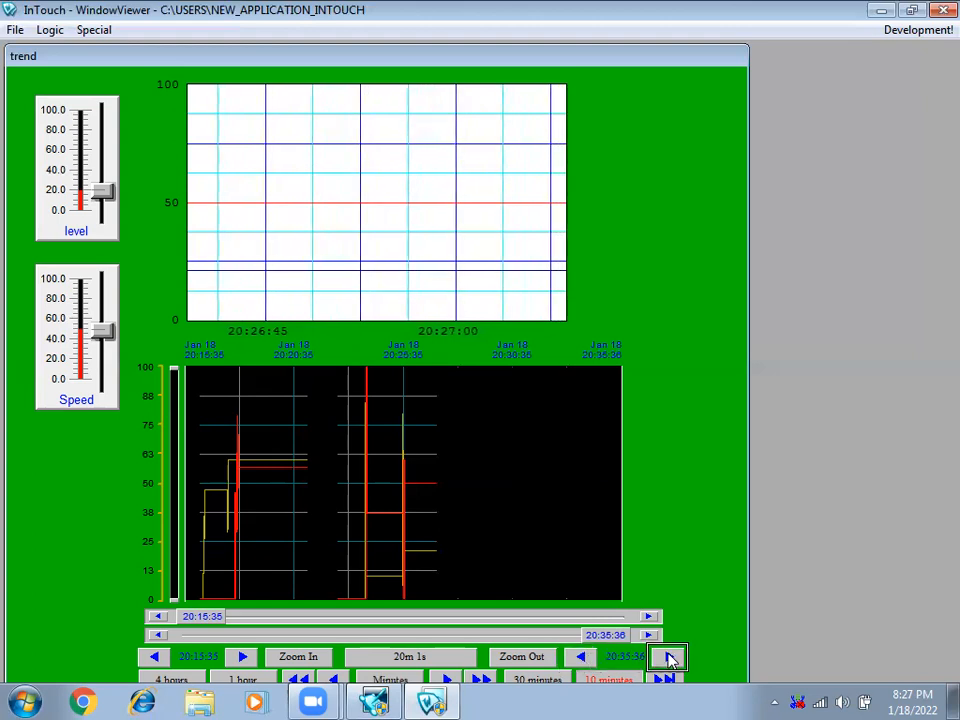
{"action": "left_click", "coordinate": [587, 661]}
{"action": "left_click", "coordinate": [595, 681]}
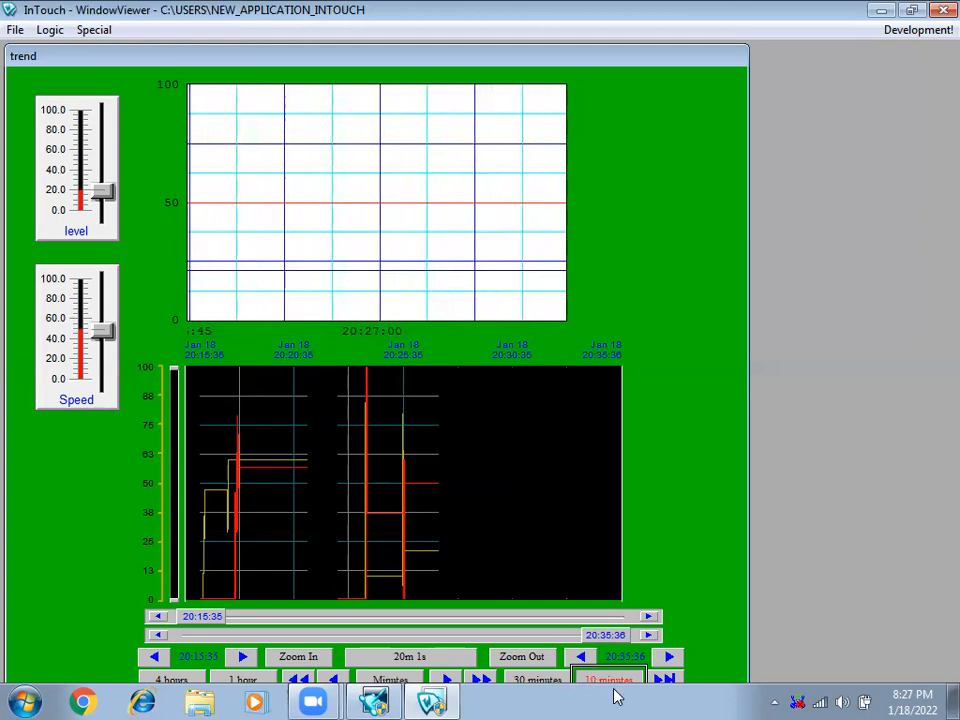
{"action": "left_click", "coordinate": [530, 681]}
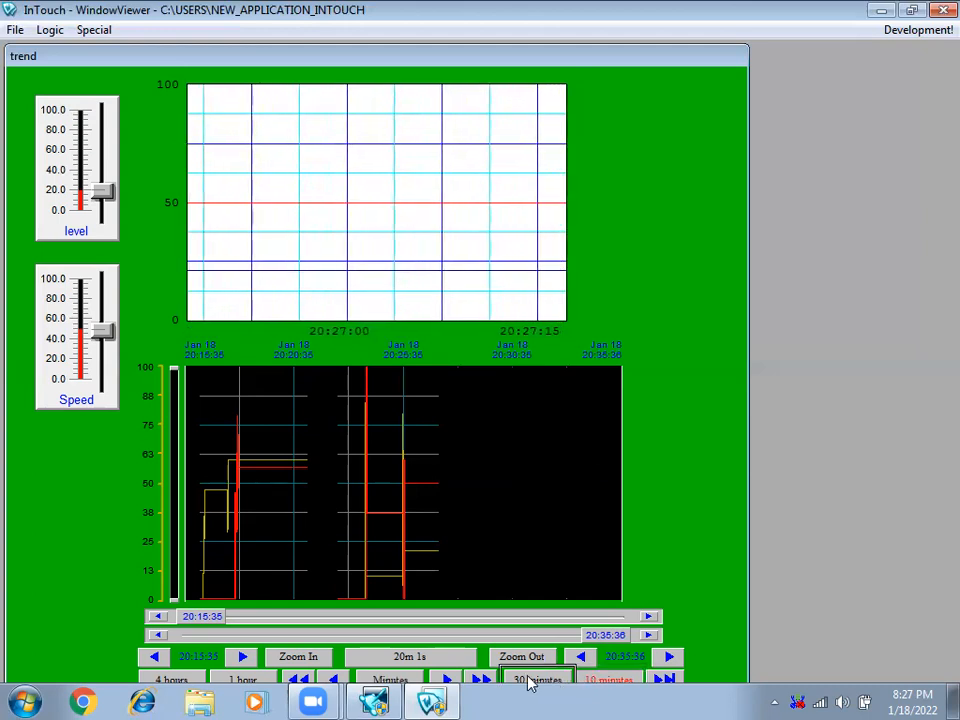
Return to WindowMaker and shrink the historical trend to 544 by 310.
{"action": "left_click", "coordinate": [903, 31]}
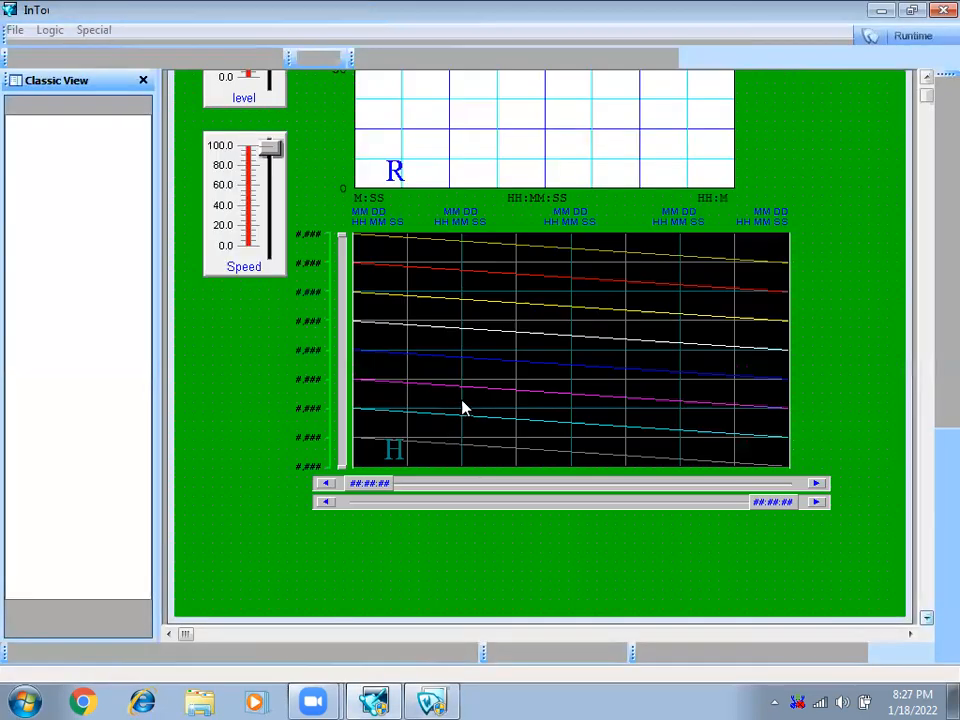
{"action": "left_click", "coordinate": [463, 408]}
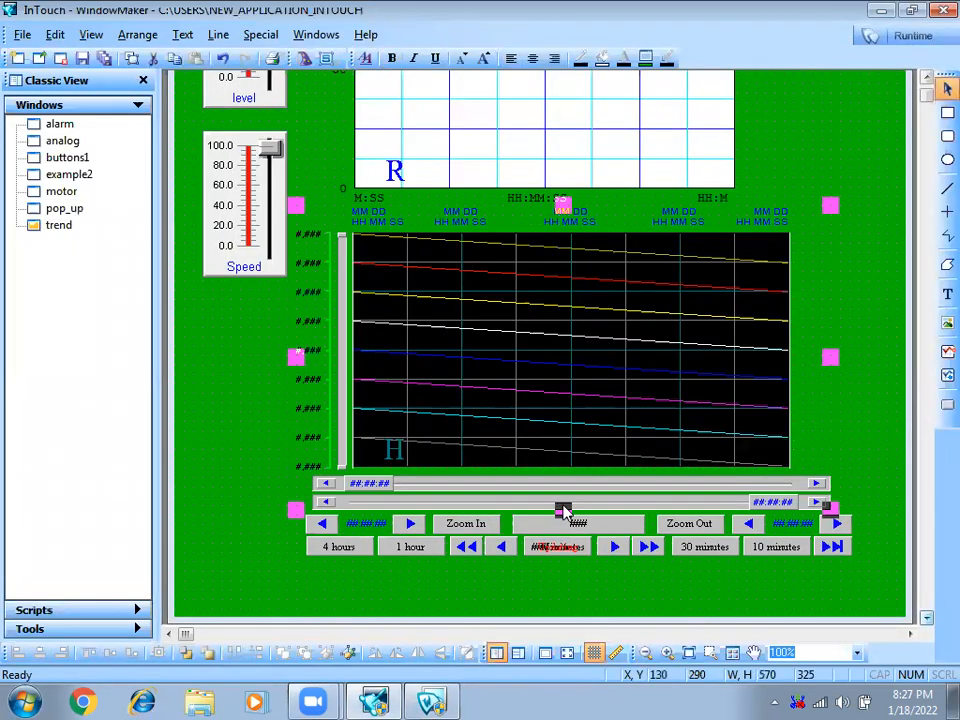
{"action": "left_click_drag", "start_coordinate": [562, 504], "coordinate": [563, 498]}
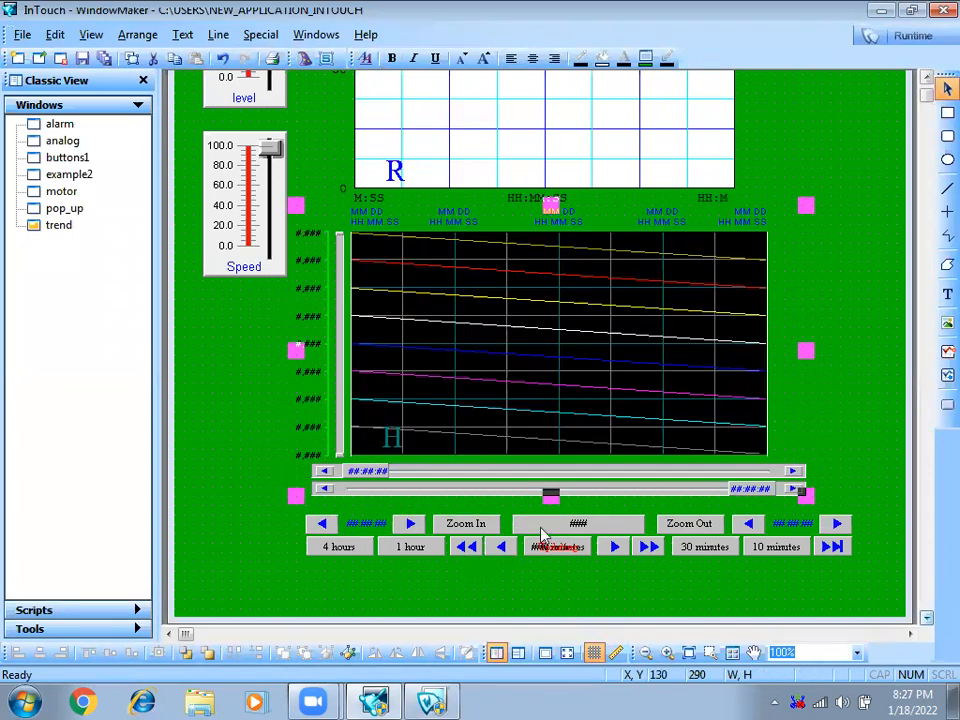
Move the zoom/pan panel up beneath the resized historical trend, to X 140, Y 600.
{"action": "left_click", "coordinate": [563, 525]}
{"action": "key", "text": "Up"}
{"action": "key", "text": "Up"}
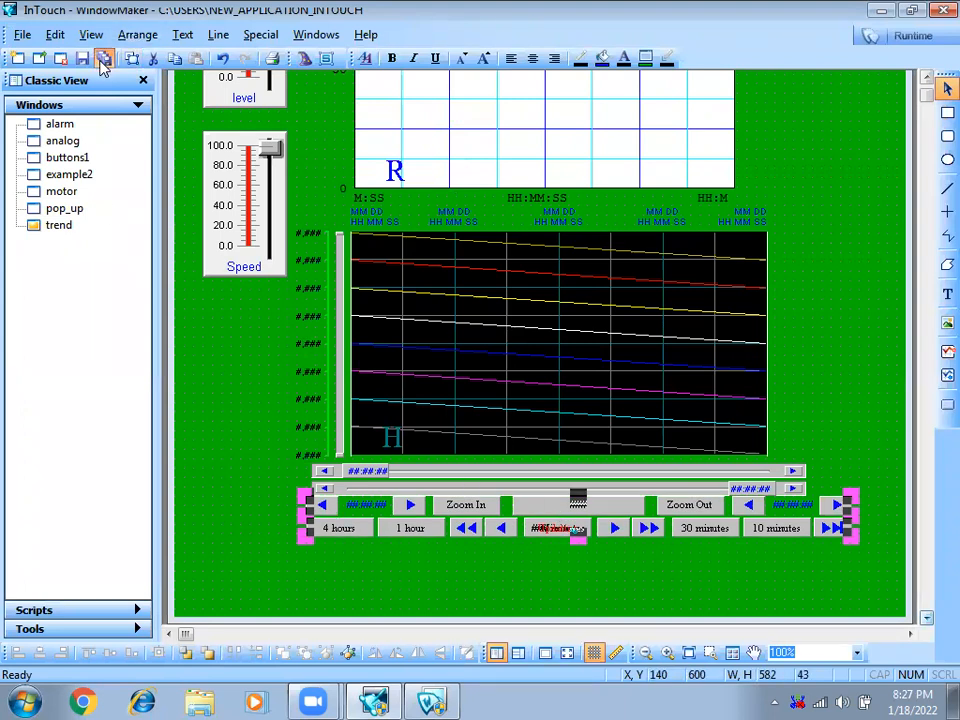
Save all open windows, run the trend window in WindowViewer, and try the 30-minute interval and pan controls.
{"action": "left_click", "coordinate": [908, 37]}
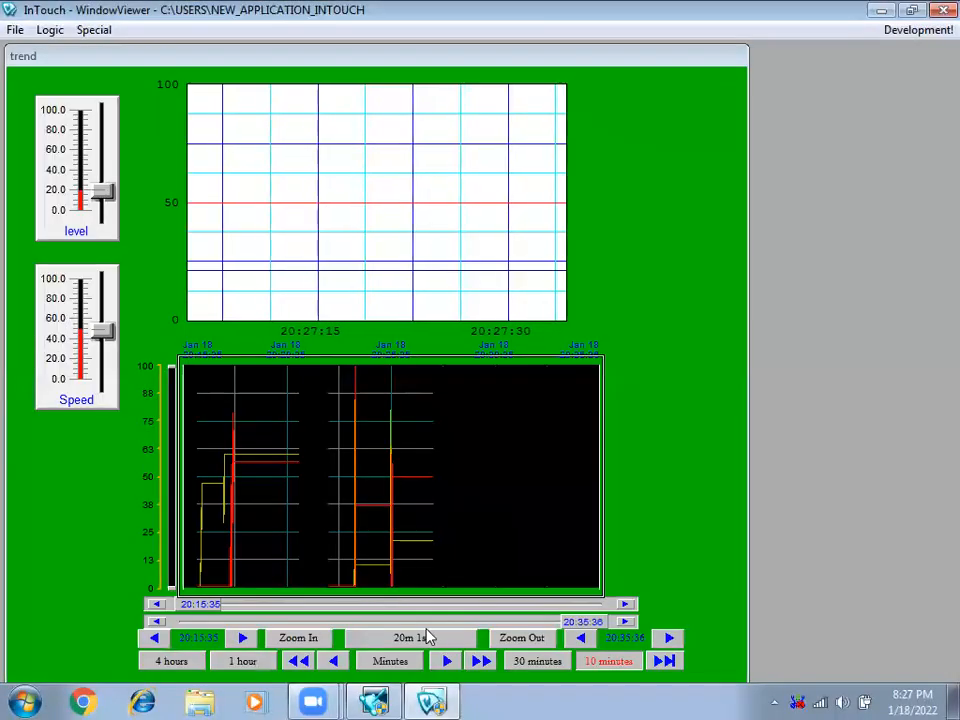
{"action": "left_click", "coordinate": [515, 665]}
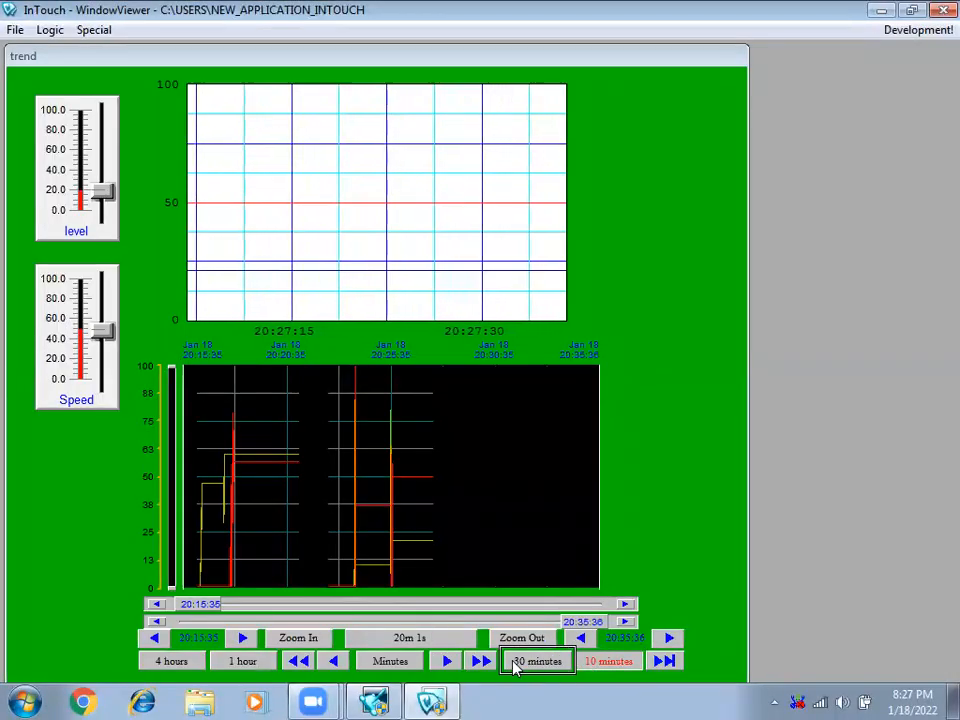
{"action": "left_click", "coordinate": [306, 669]}
{"action": "left_click", "coordinate": [537, 665]}
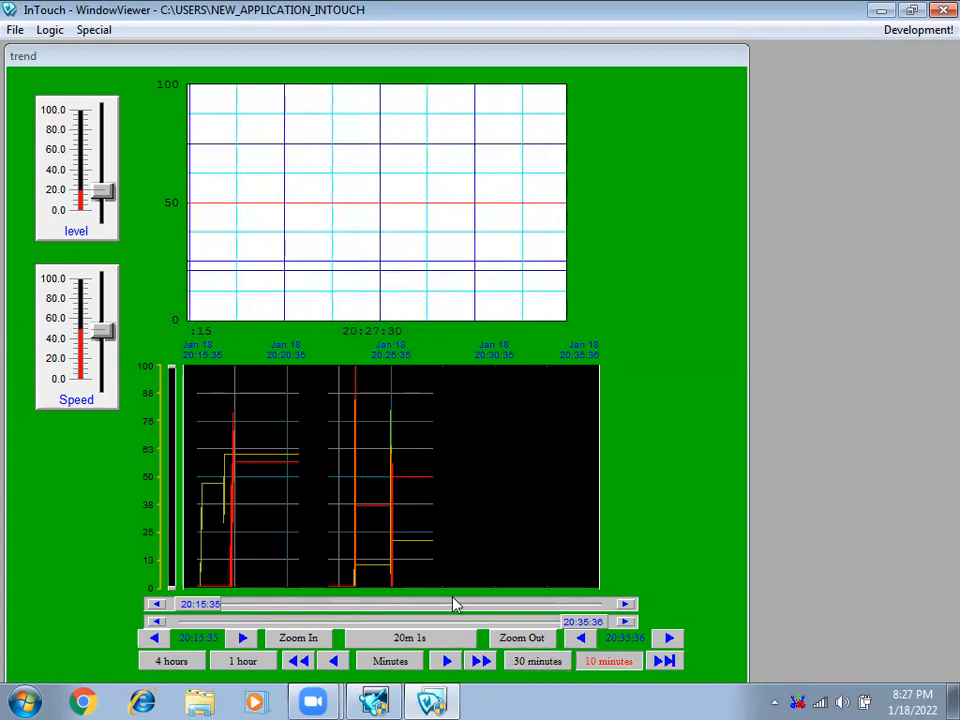
Vary both sliders in the running trend window, leaving level at about 38 and Speed at about 27.
{"action": "left_click", "coordinate": [337, 441]}
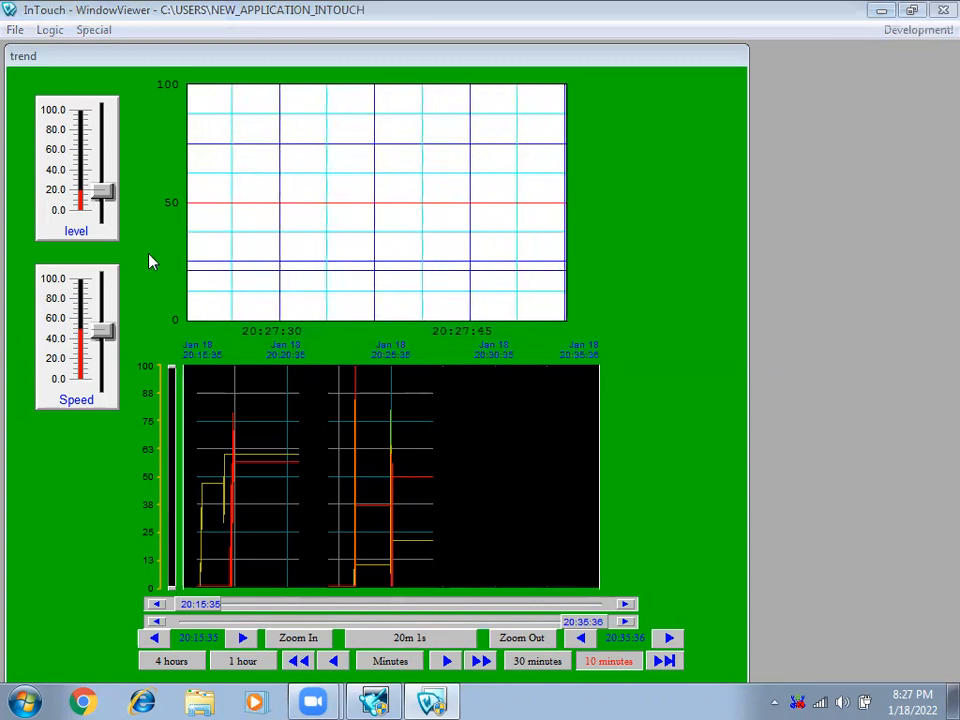
{"action": "mouse_move", "coordinate": [102, 191]}
{"action": "left_mouse_down"}
{"action": "mouse_move", "coordinate": [103, 112]}
{"action": "mouse_move", "coordinate": [104, 174]}
{"action": "left_mouse_up"}
{"action": "mouse_move", "coordinate": [103, 332]}
{"action": "left_mouse_down"}
{"action": "mouse_move", "coordinate": [104, 268]}
{"action": "mouse_move", "coordinate": [104, 355]}
{"action": "left_mouse_up"}
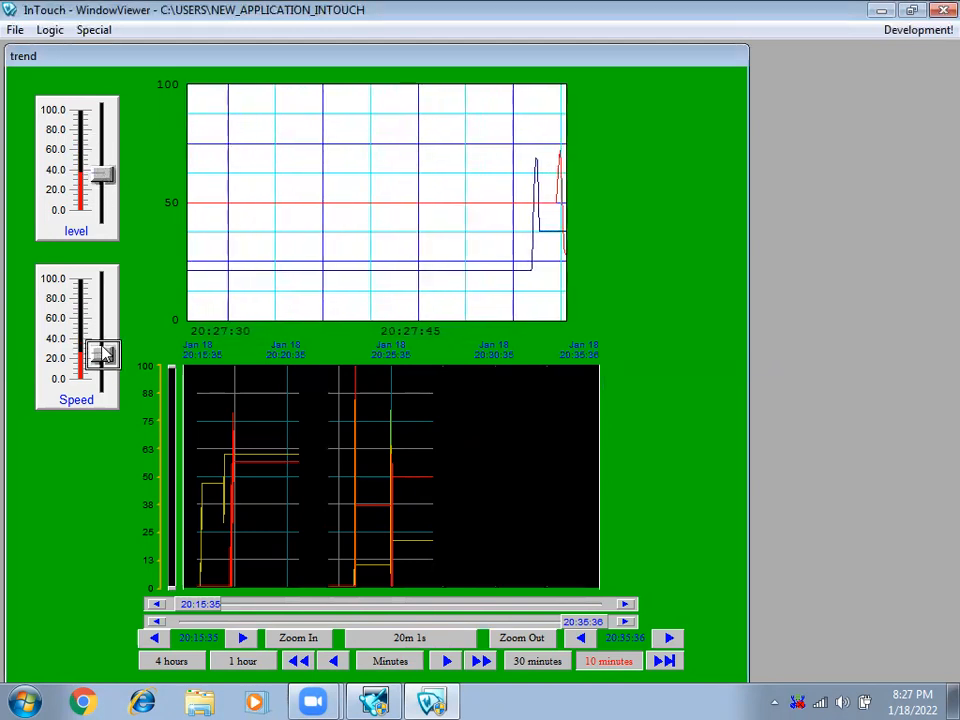
Return to WindowMaker, move the historical trend to X 140, Y 290 to line up with the zoom/pan panel, and save all open windows.
{"action": "left_click", "coordinate": [890, 35]}
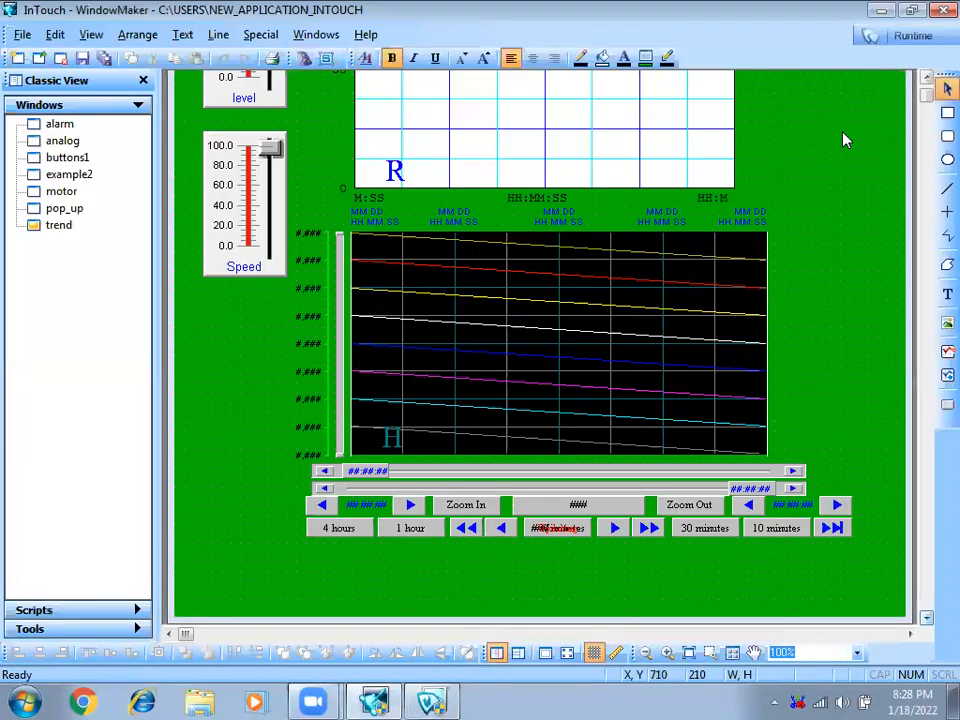
{"action": "left_click", "coordinate": [765, 377]}
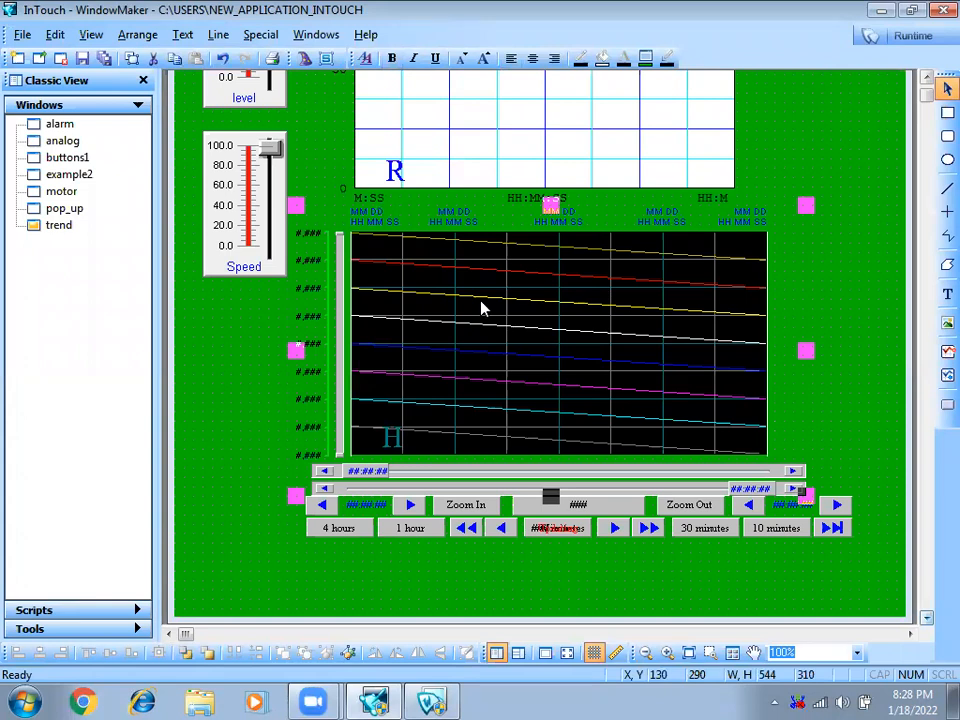
{"action": "key", "text": "Right"}
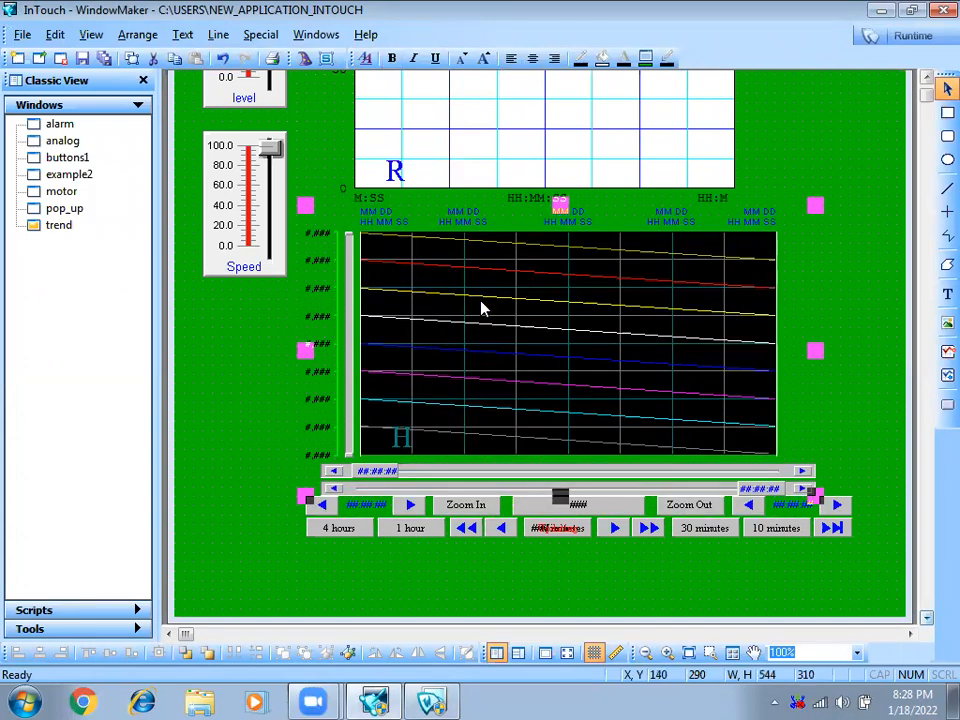
{"action": "left_click", "coordinate": [104, 58]}
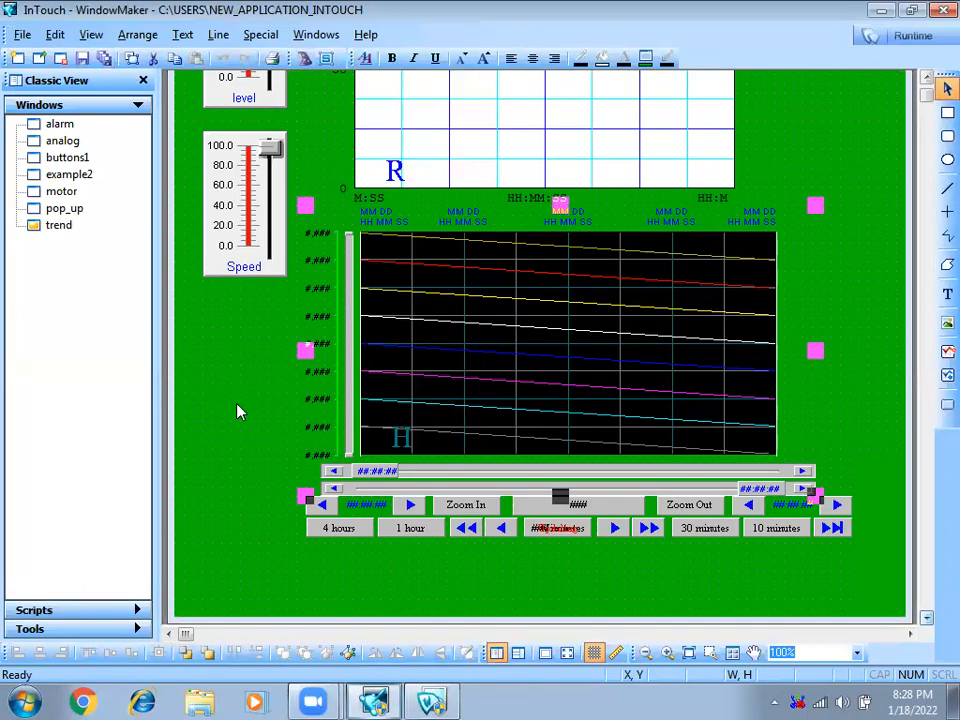
{"action": "left_click", "coordinate": [357, 500]}
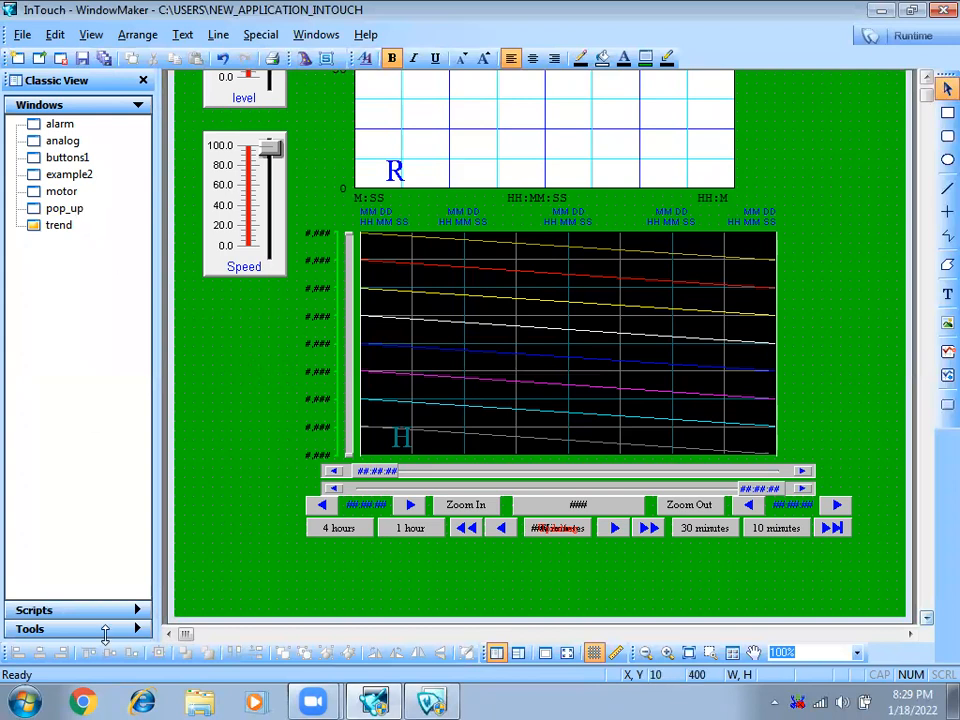
Collapse the window list and expand the scripts list to examine the available script types.
{"action": "left_click", "coordinate": [138, 107]}
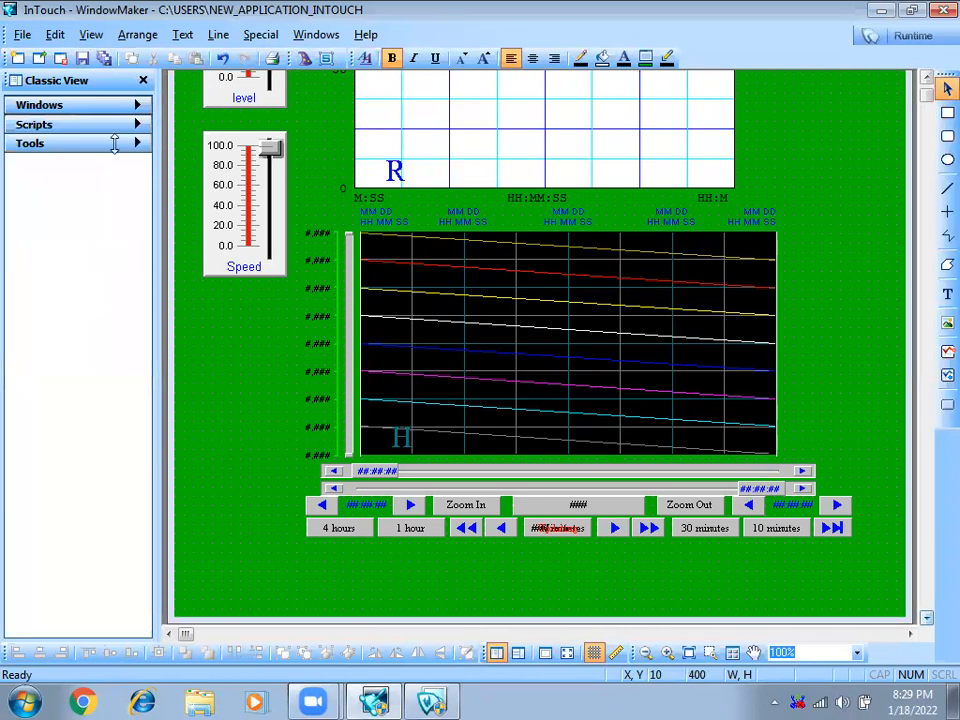
{"action": "left_click", "coordinate": [138, 126]}
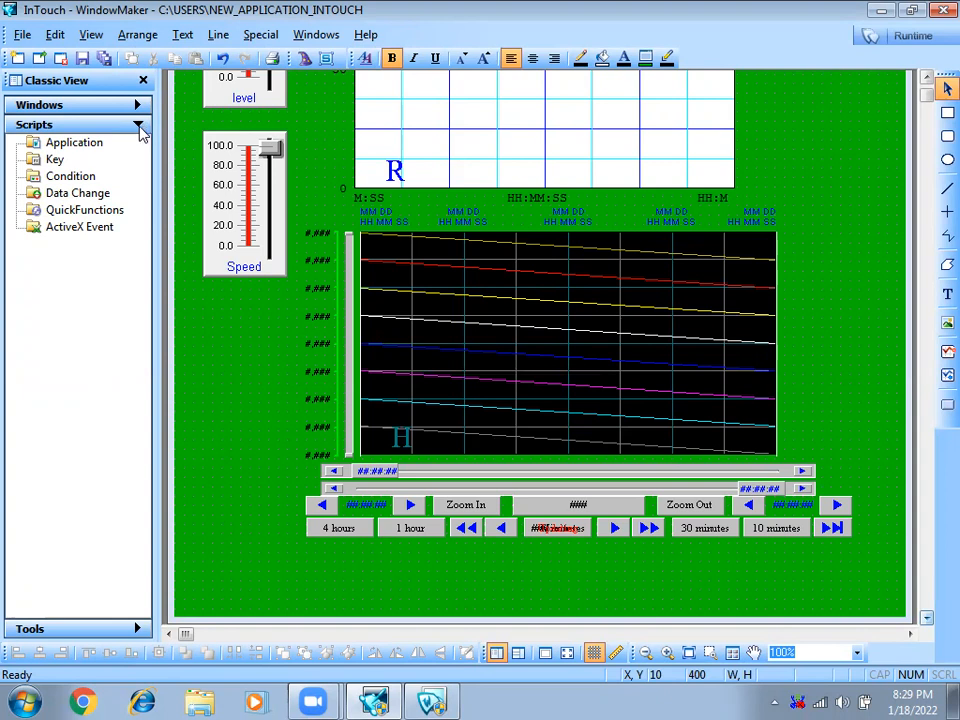
{"action": "left_click", "coordinate": [139, 126]}
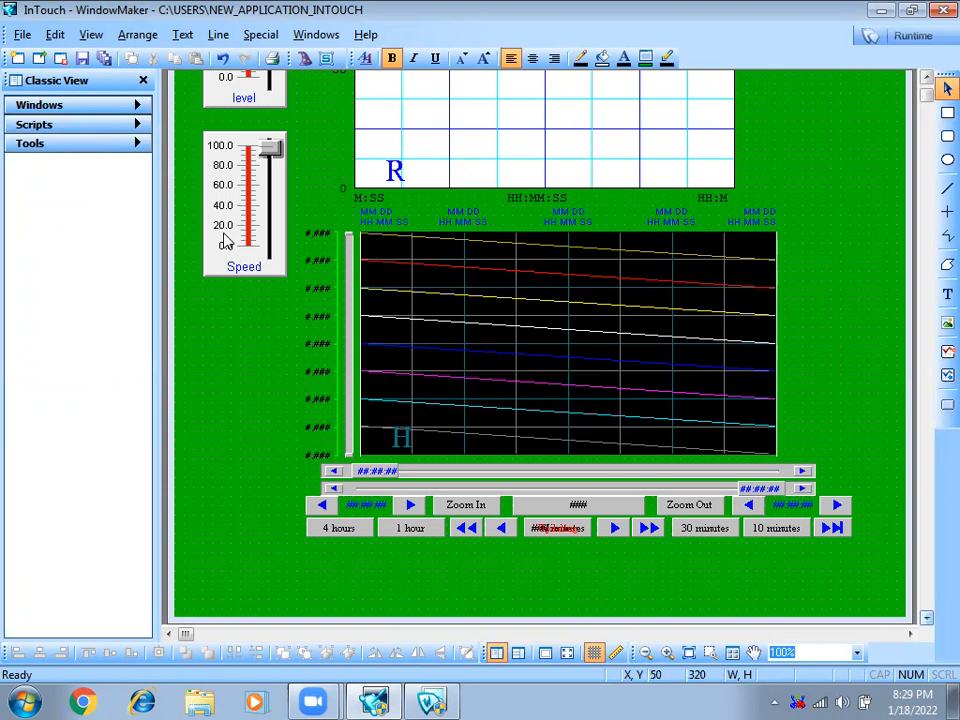
{"action": "left_click", "coordinate": [139, 127]}
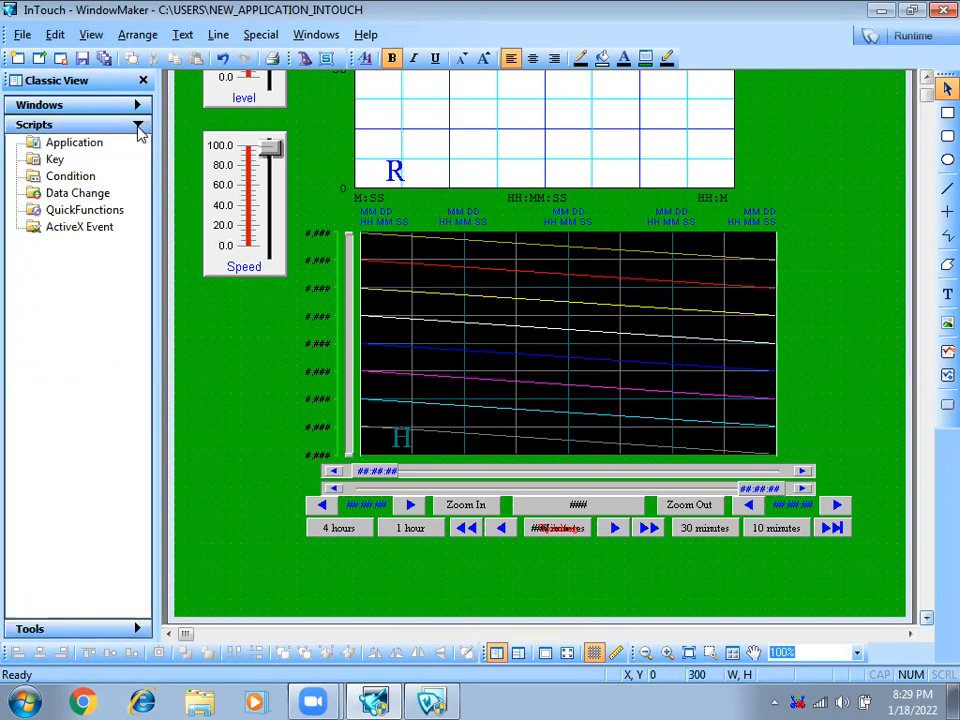